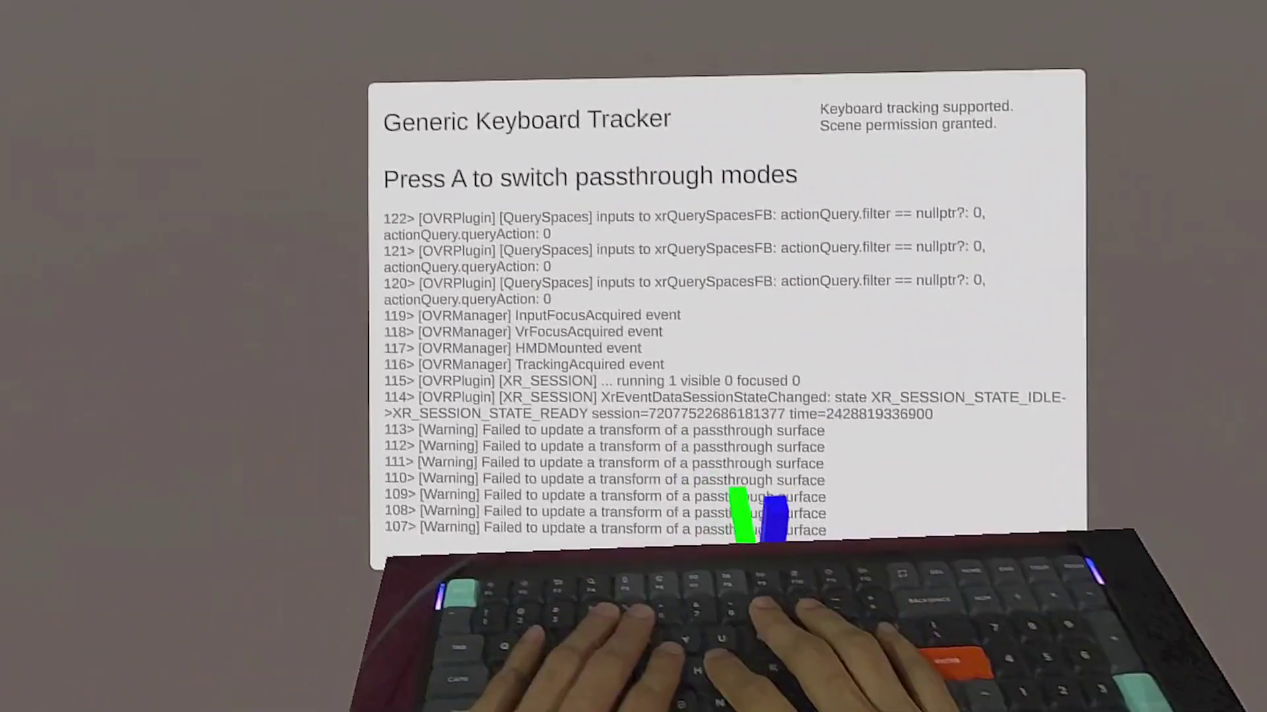
# Cycle passthrough from virtual skybox to full room, to keyboard-only, and back to full room.
pyautogui.press('a')
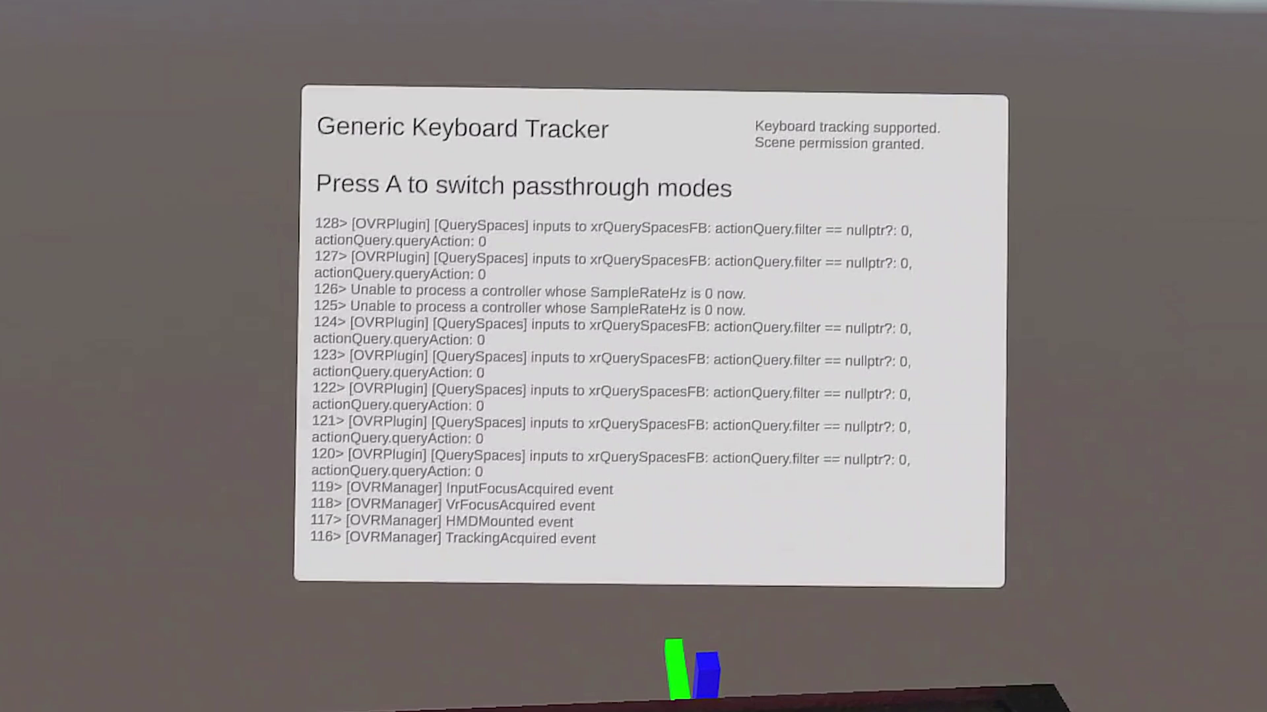
pyautogui.press('a')
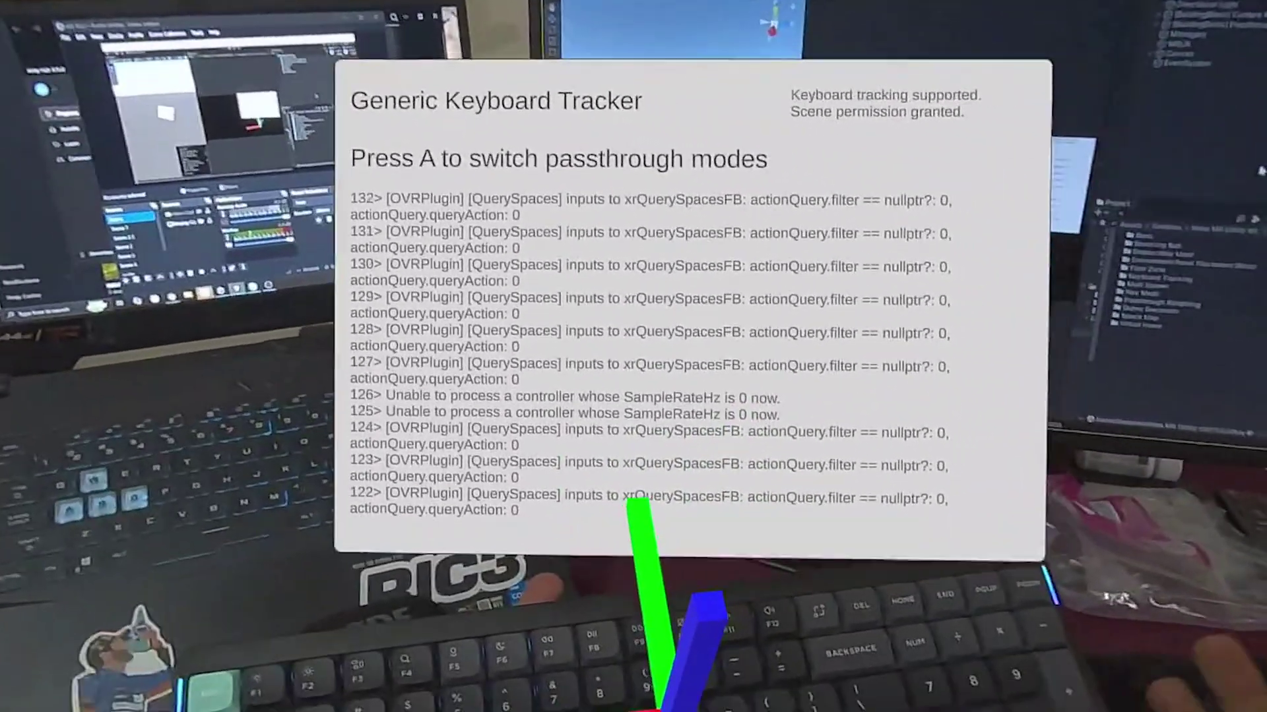
pyautogui.press('a')
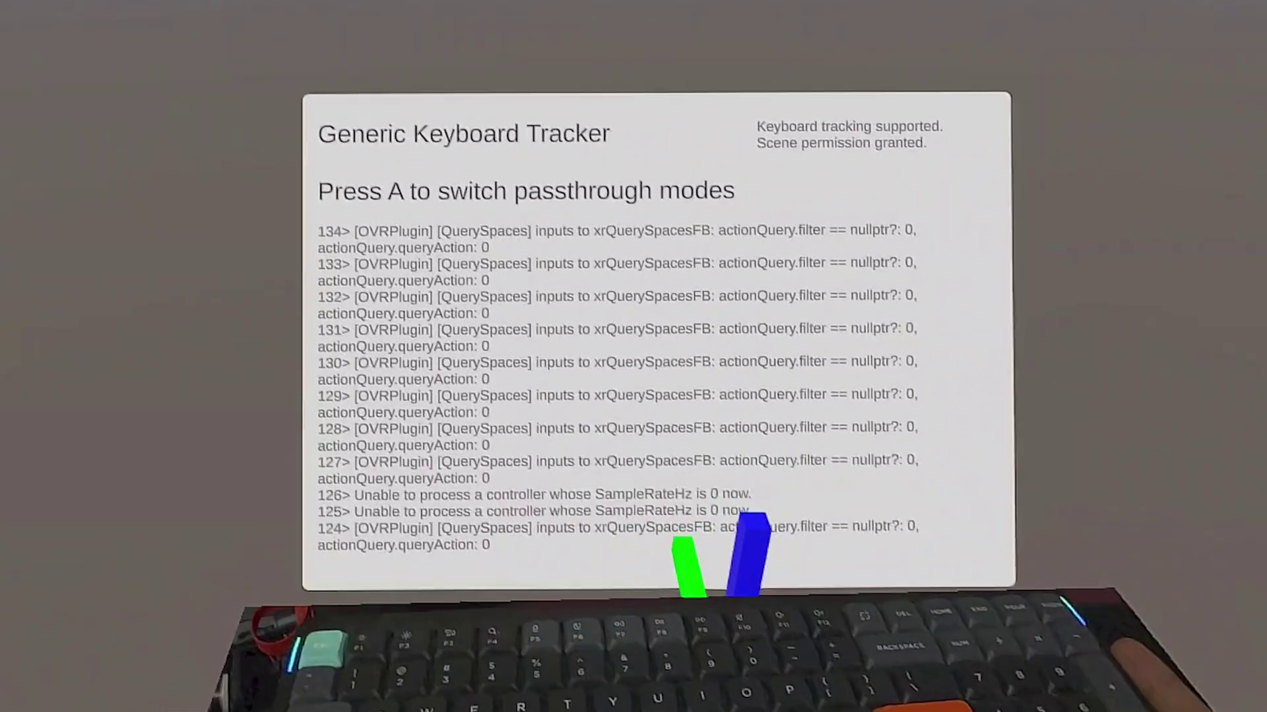
pyautogui.press('a')
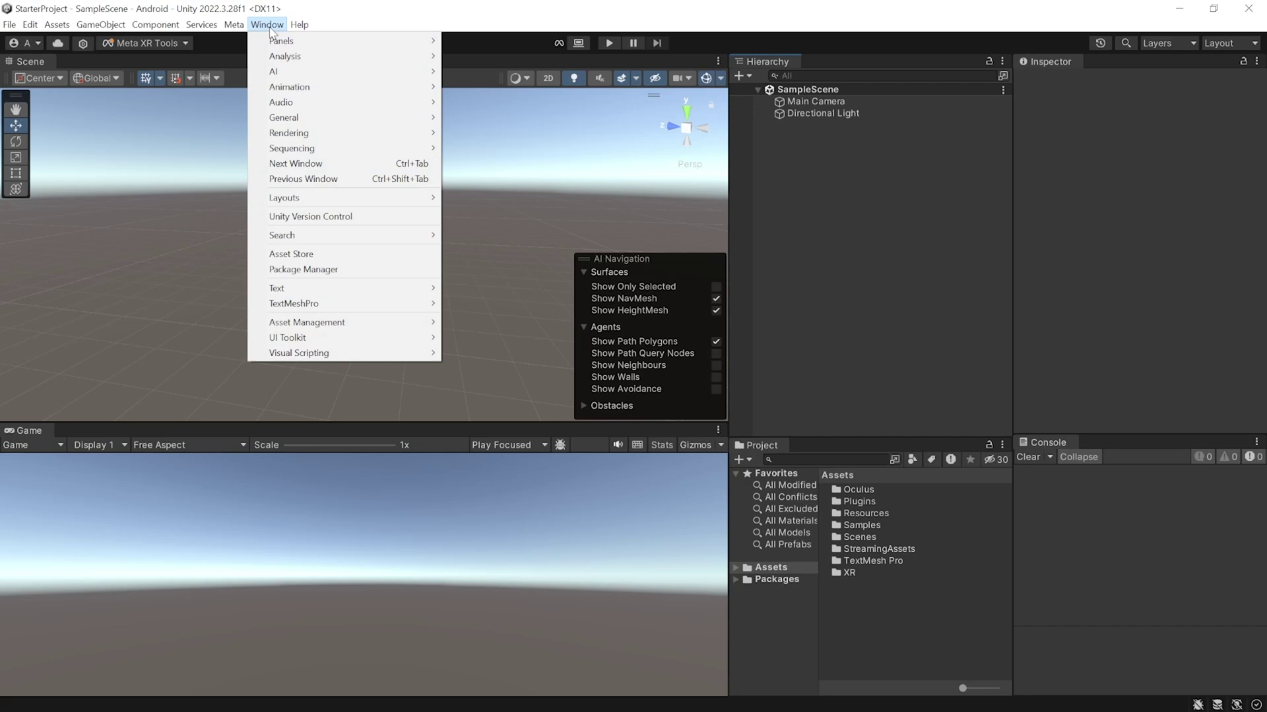
# Open the Package Manager to view the installed Meta MR Utility Kit 71.0.0.
pyautogui.click(310, 270)
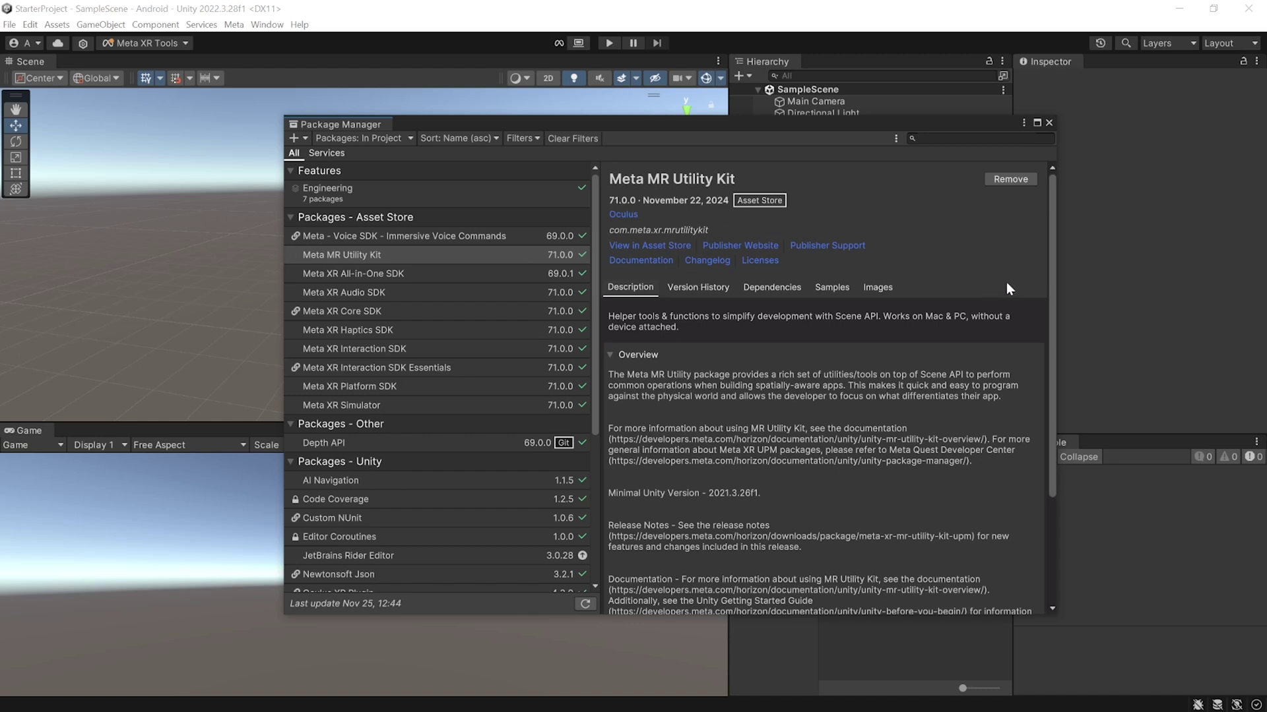
# Apply the Subsampled Layout recommended fix in the Meta XR Project Setup Tool.
pyautogui.click(144, 43)
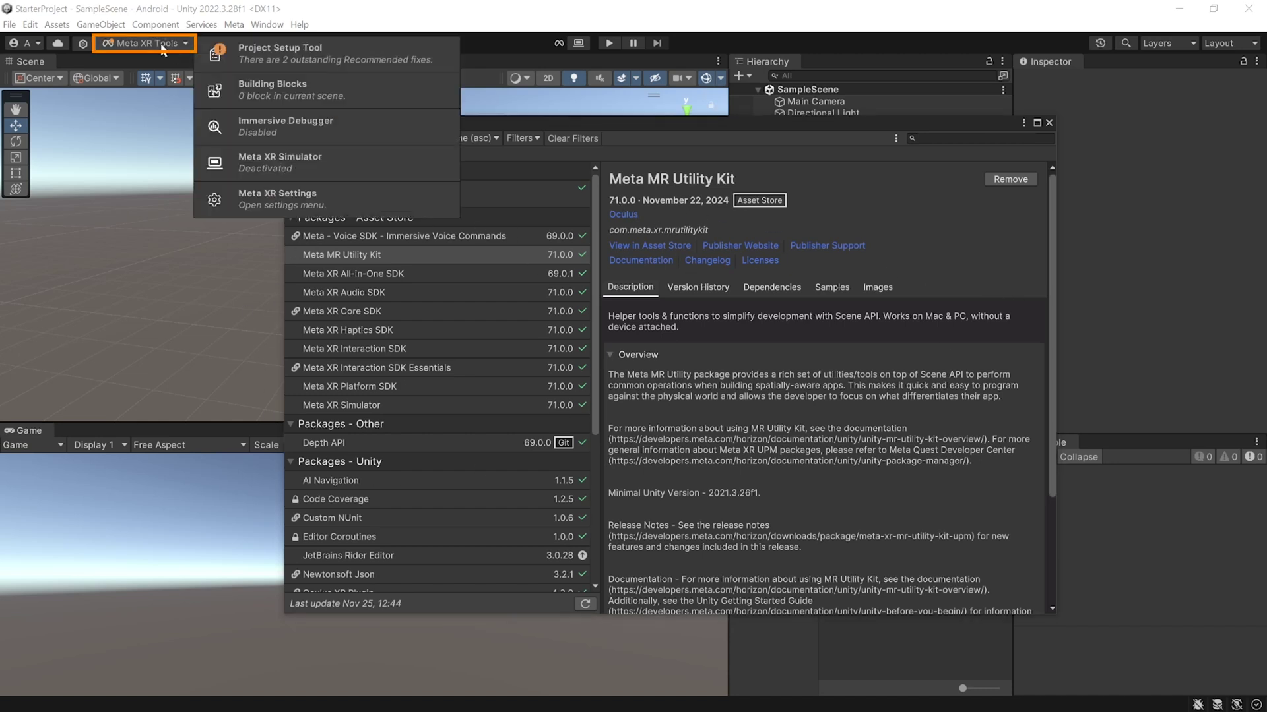
pyautogui.click(353, 59)
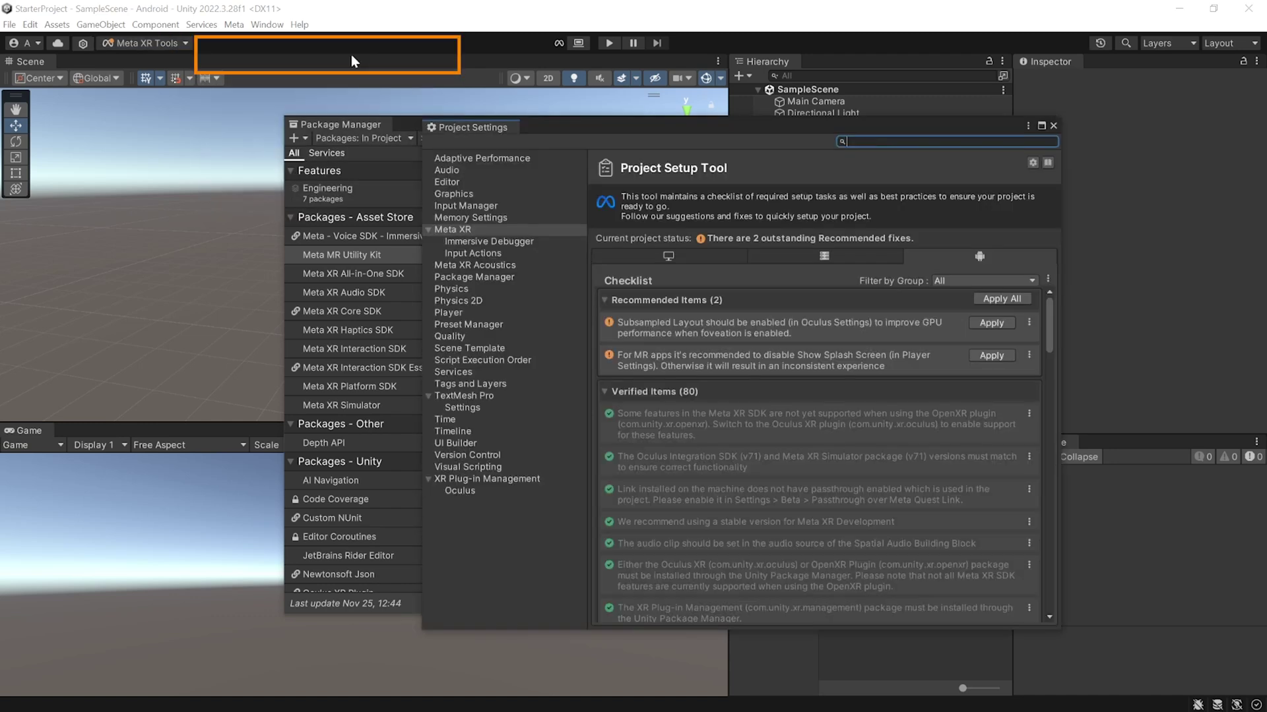
pyautogui.click(1002, 299)
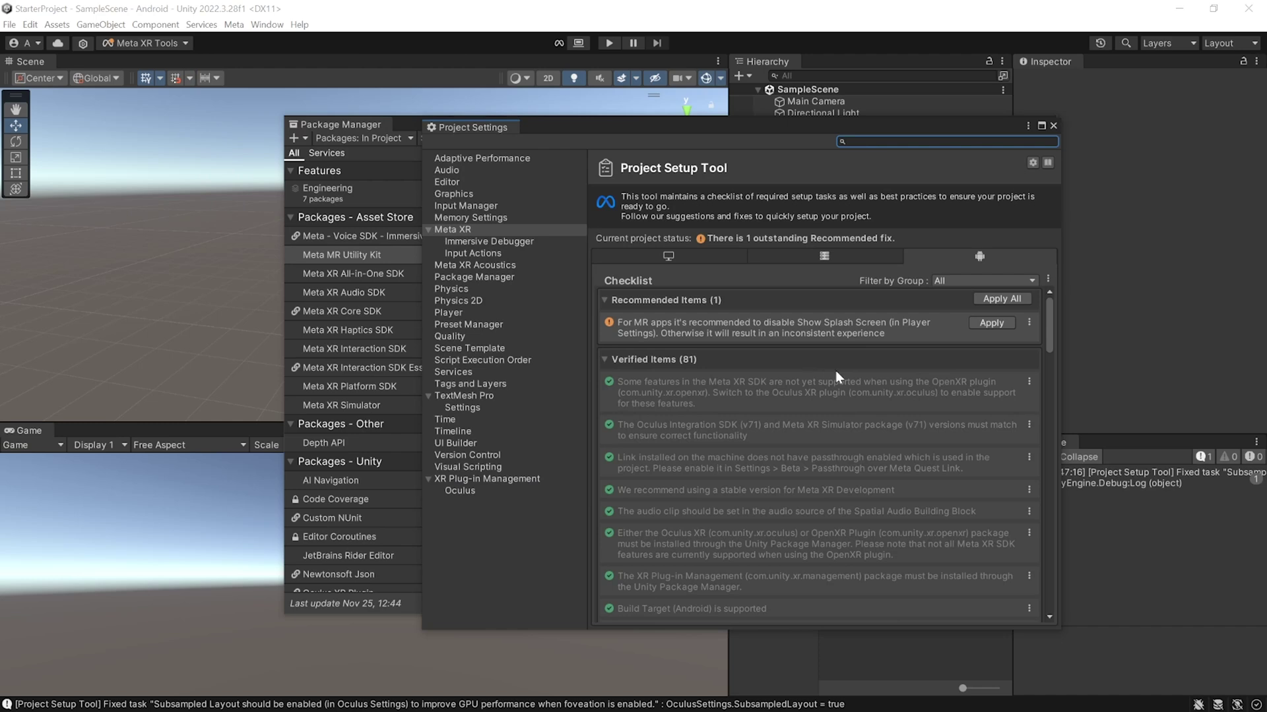
# Close Project Settings and the Package Manager, then switch to the StarterProject GitHub repository.
pyautogui.click(1053, 125)
pyautogui.click(1049, 123)
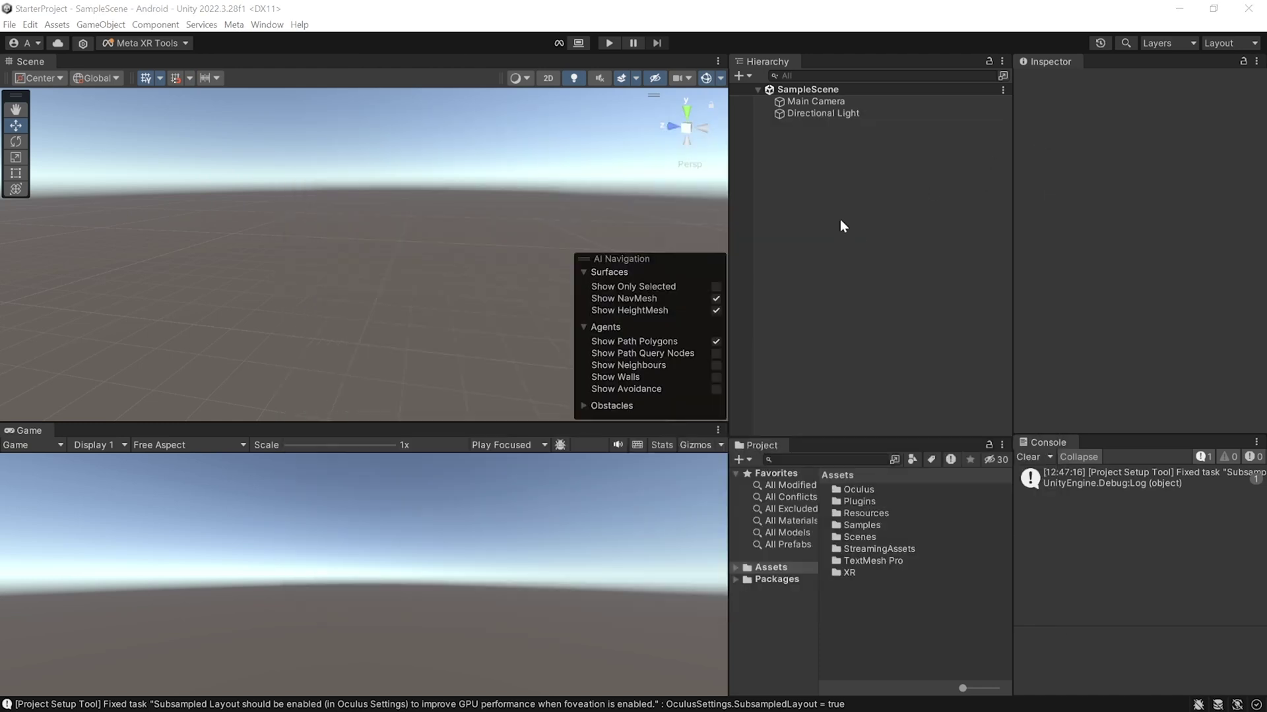
pyautogui.hotkey('alt', 'Tab')
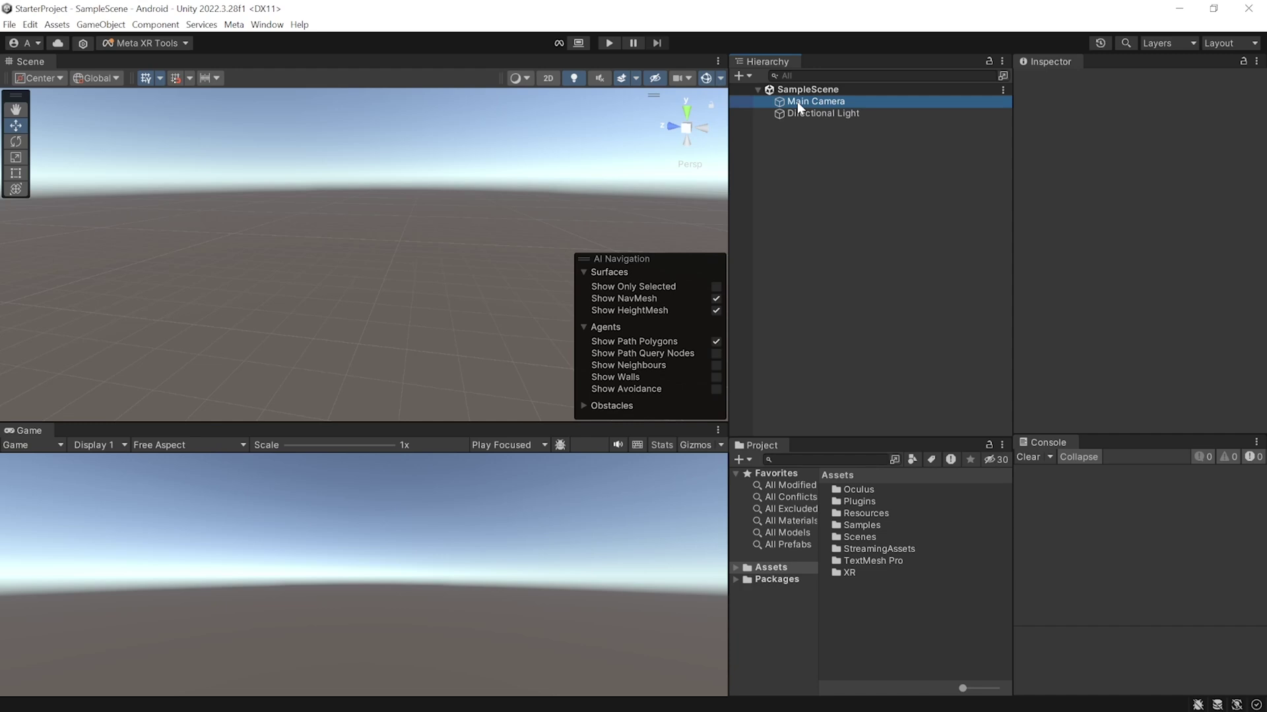
# Delete Main Camera and add Camera Rig, Passthrough and Controller Tracking building blocks.
pyautogui.press('Delete')
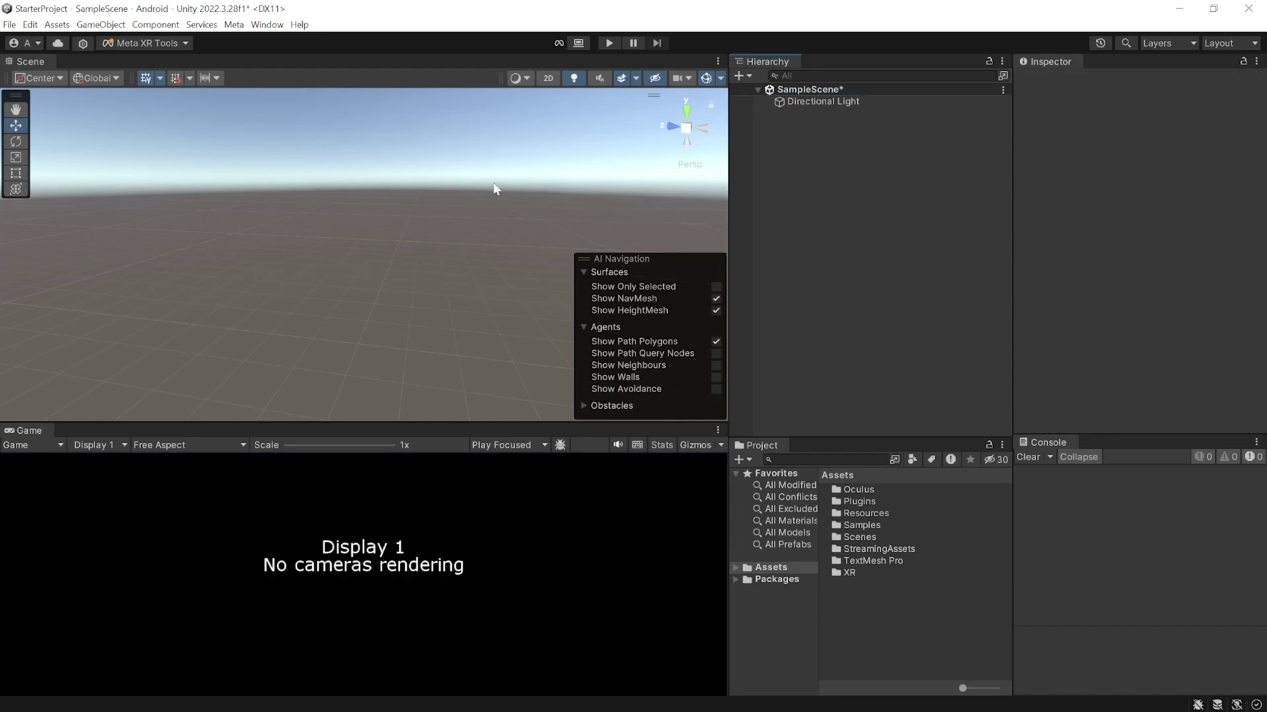
pyautogui.click(234, 24)
pyautogui.moveTo(252, 57)
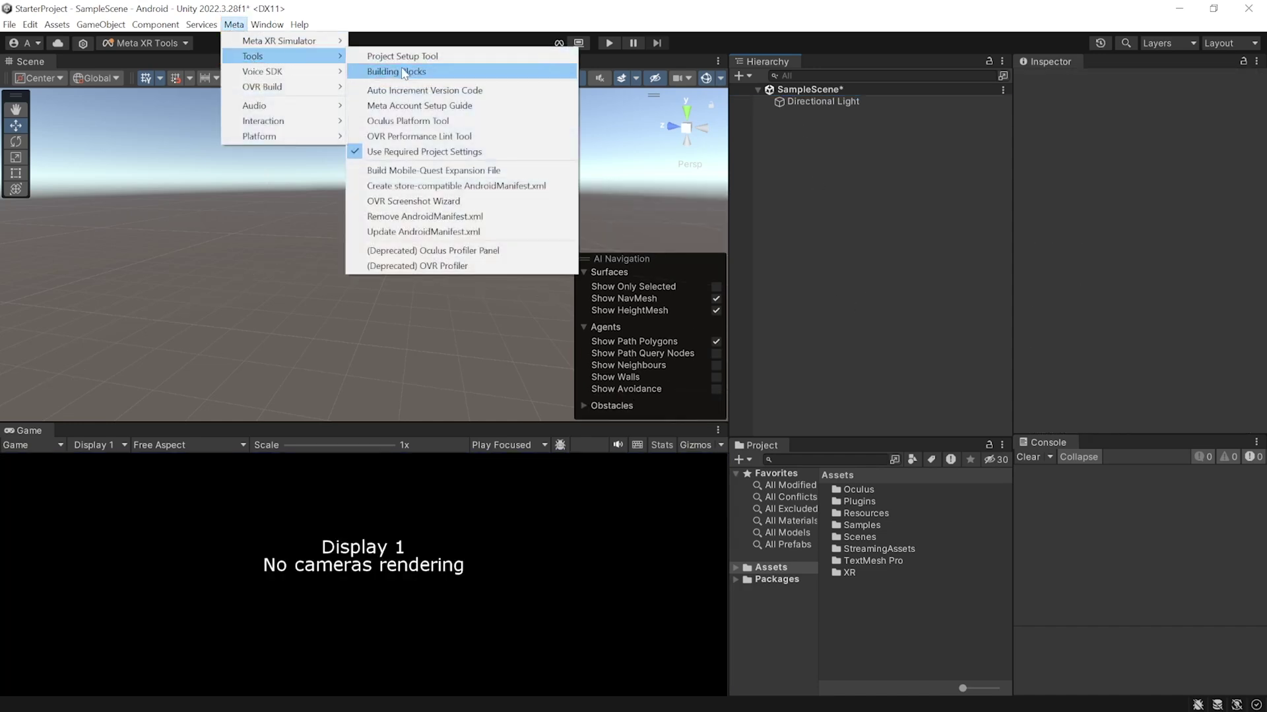
pyautogui.click(405, 72)
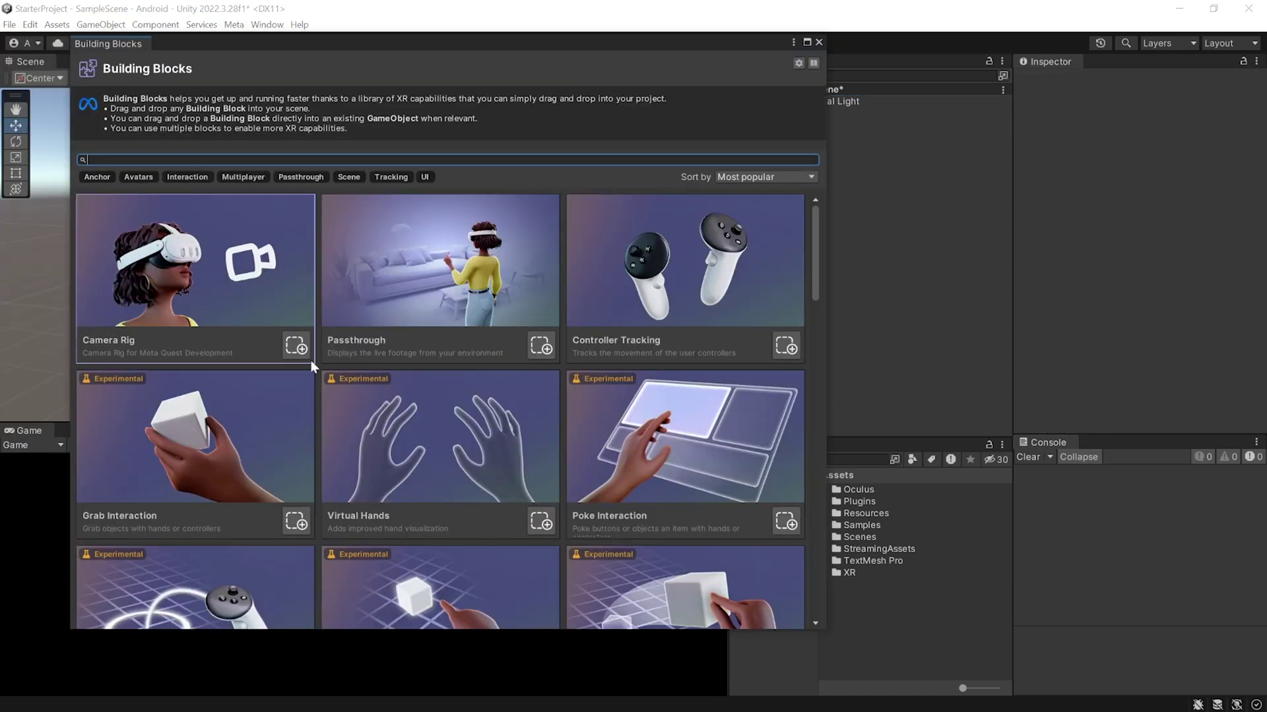
pyautogui.click(295, 345)
pyautogui.click(541, 345)
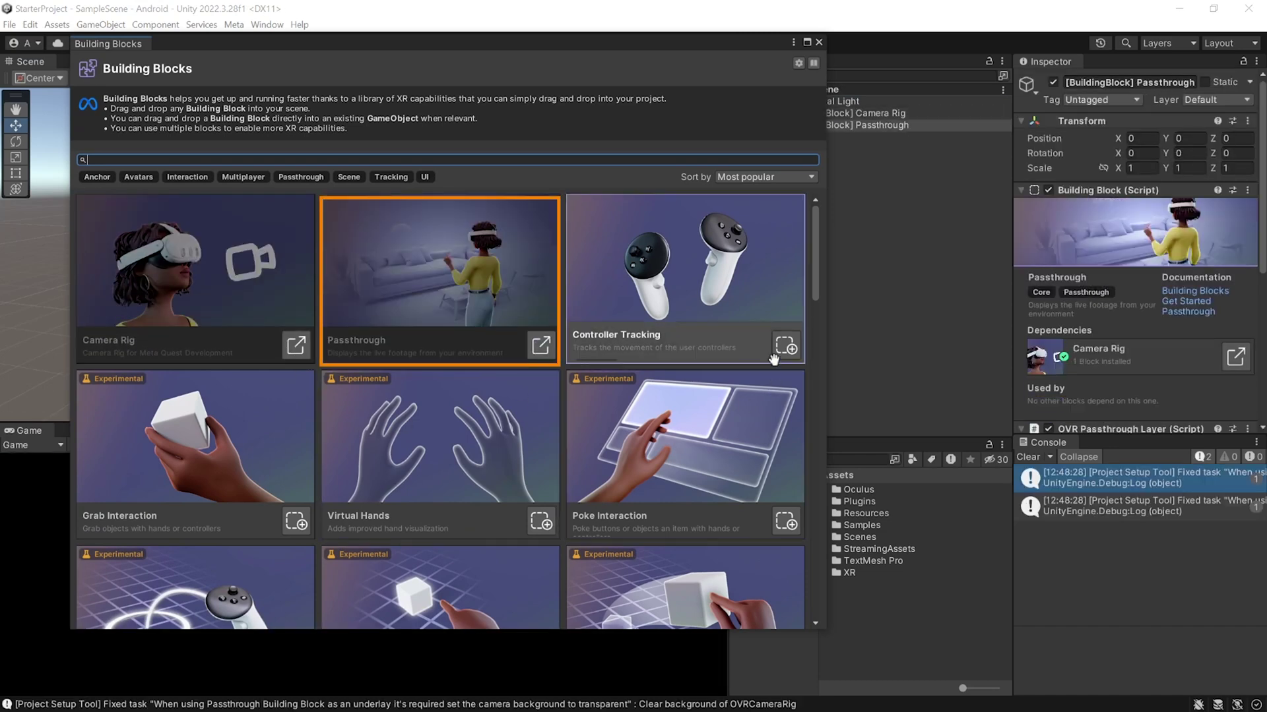
pyautogui.moveTo(816, 278); pyautogui.dragTo(823, 429)
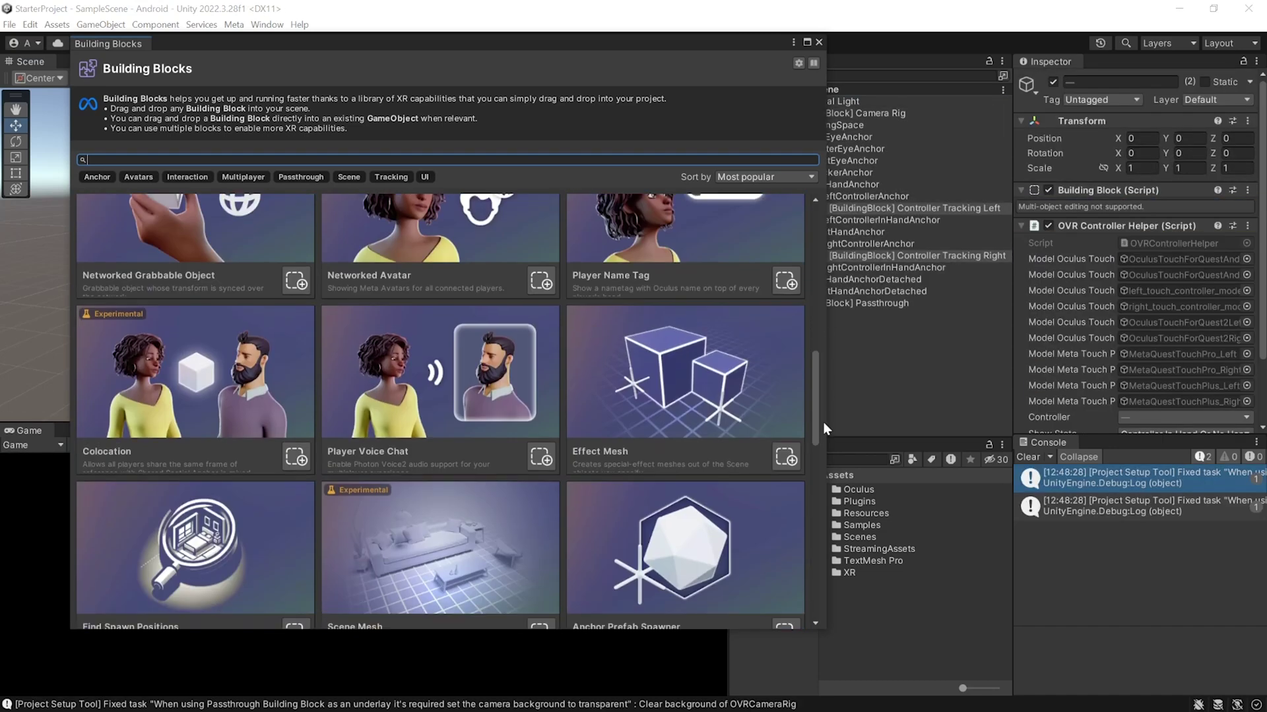
# Add the Effect Mesh block, close Building Blocks, and review Camera Rig and Passthrough settings.
pyautogui.click(786, 458)
pyautogui.click(766, 67)
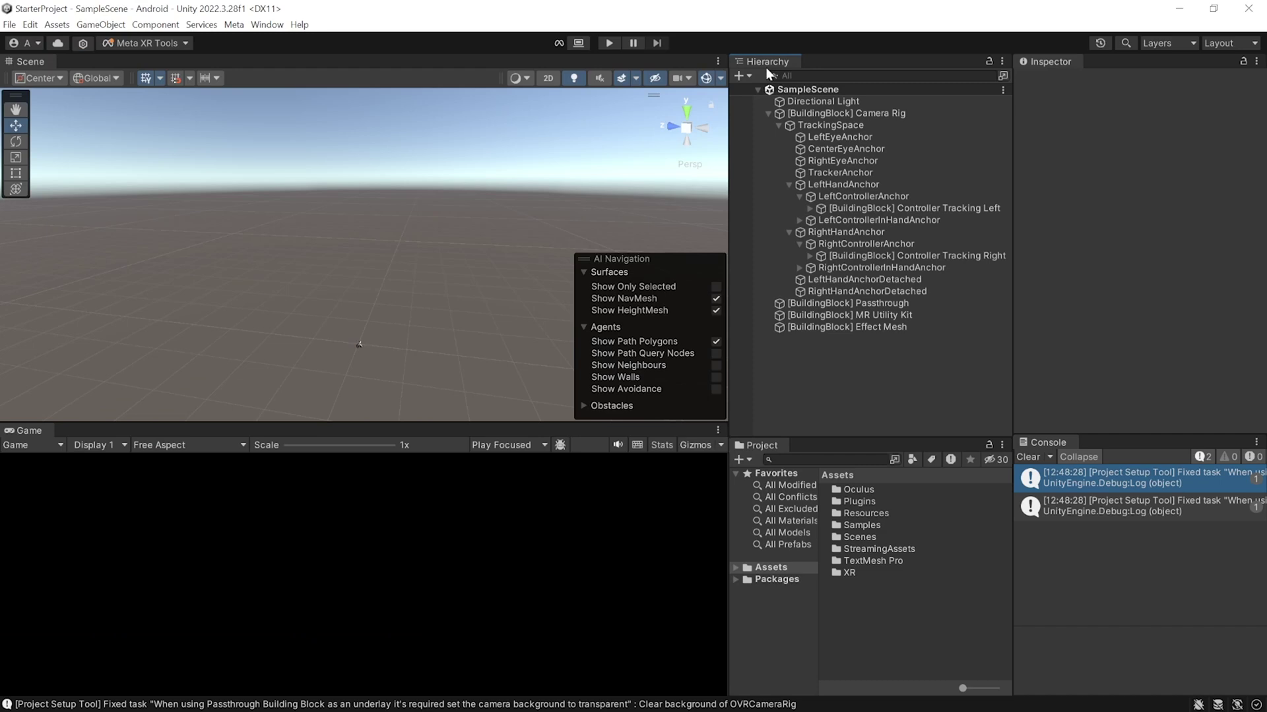
pyautogui.click(879, 117)
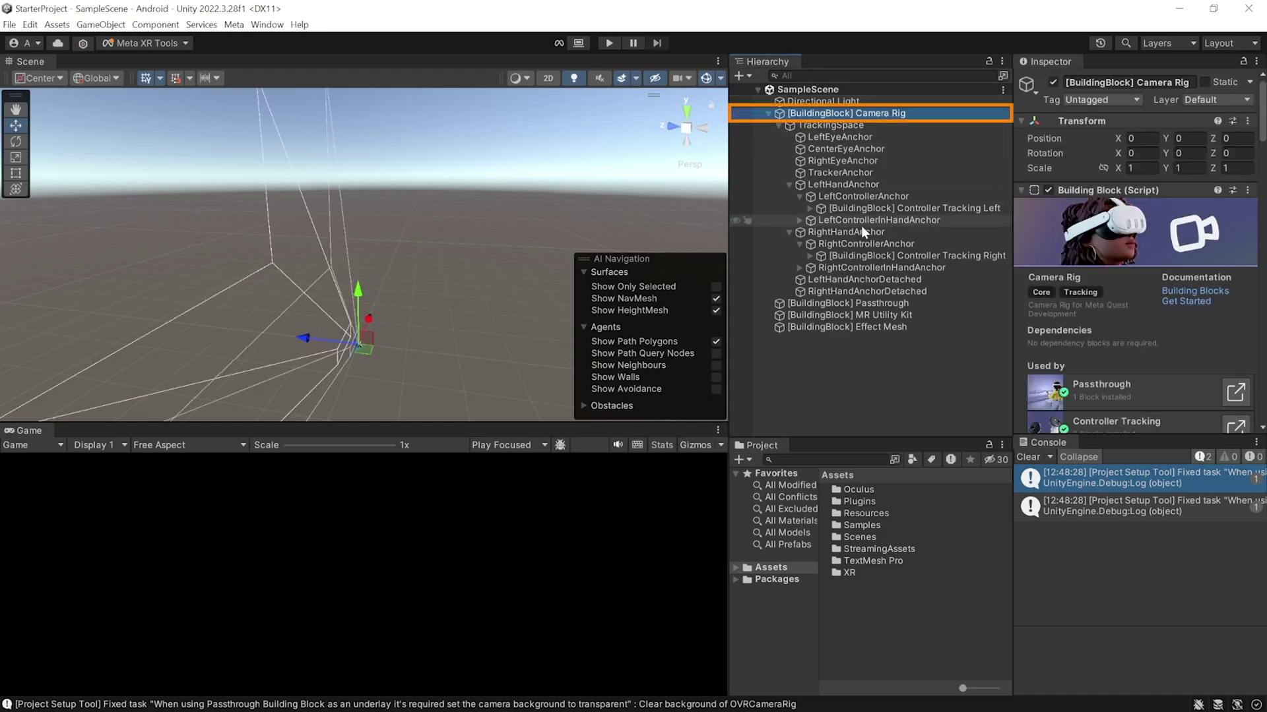
pyautogui.click(864, 304)
pyautogui.scroll(-5, 1115, 277)
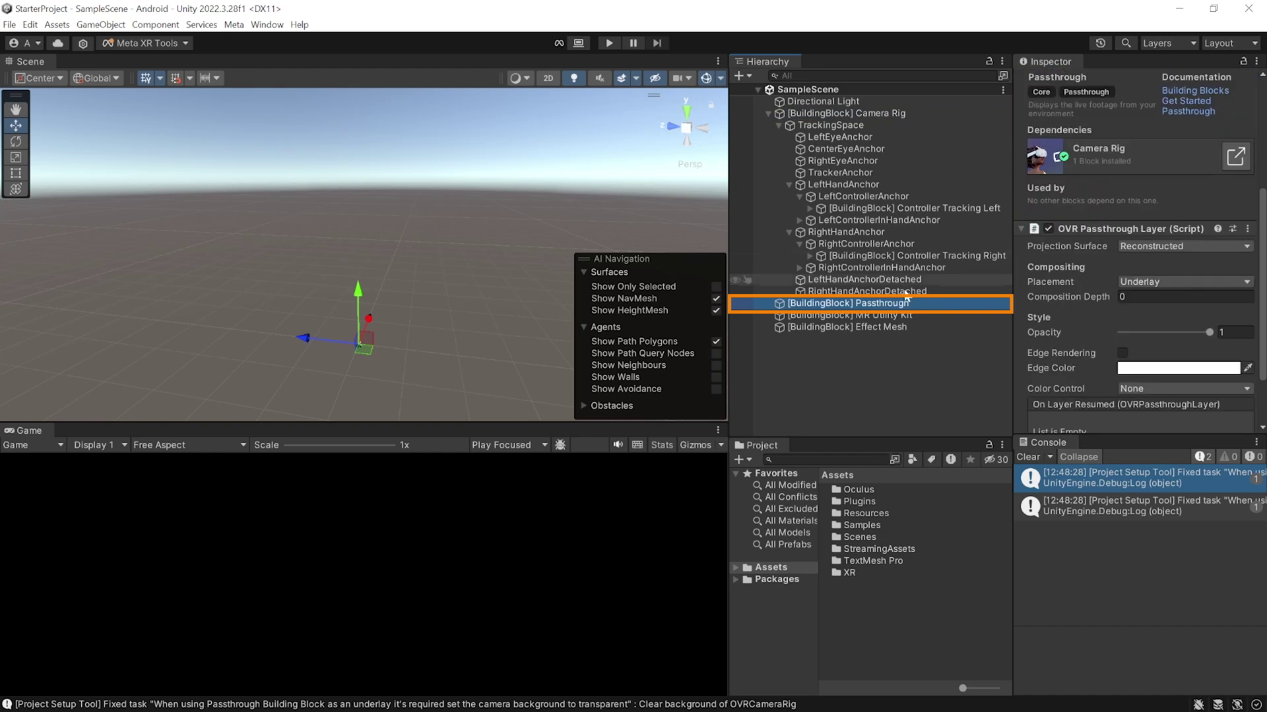
# Review the MR Utility Kit block, then deactivate the Effect Mesh object.
pyautogui.click(869, 316)
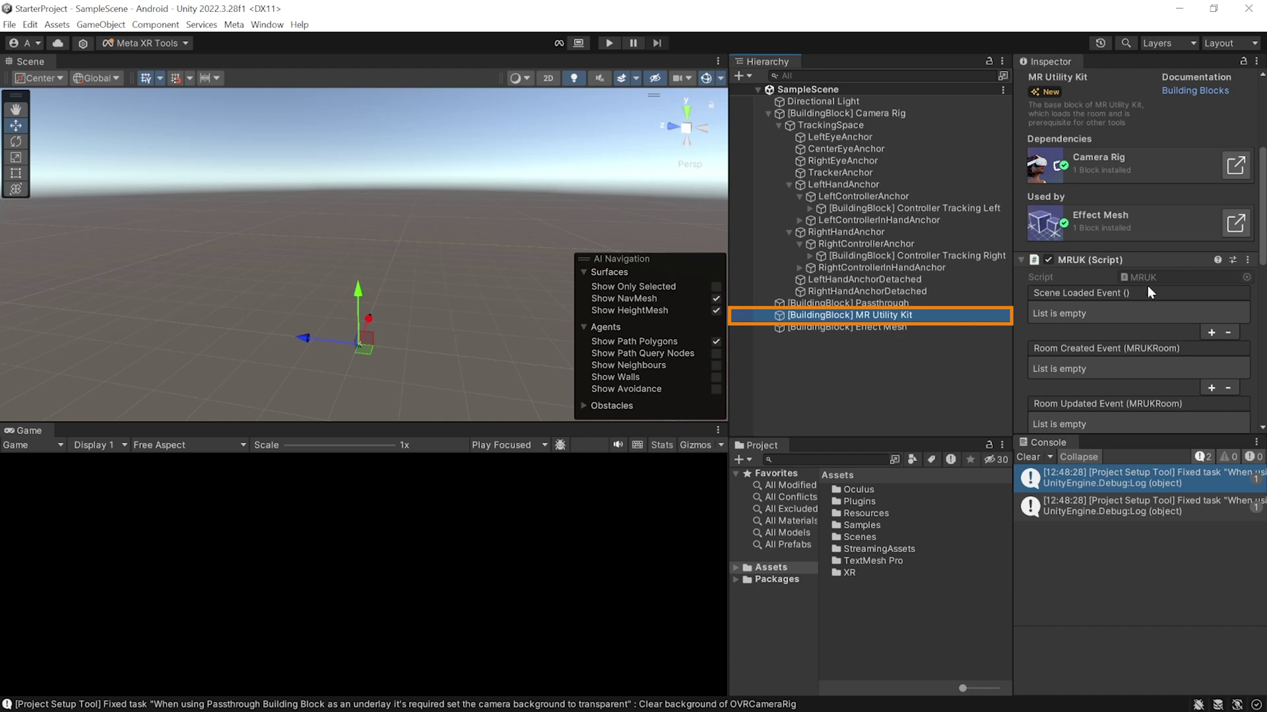
pyautogui.press('Down')
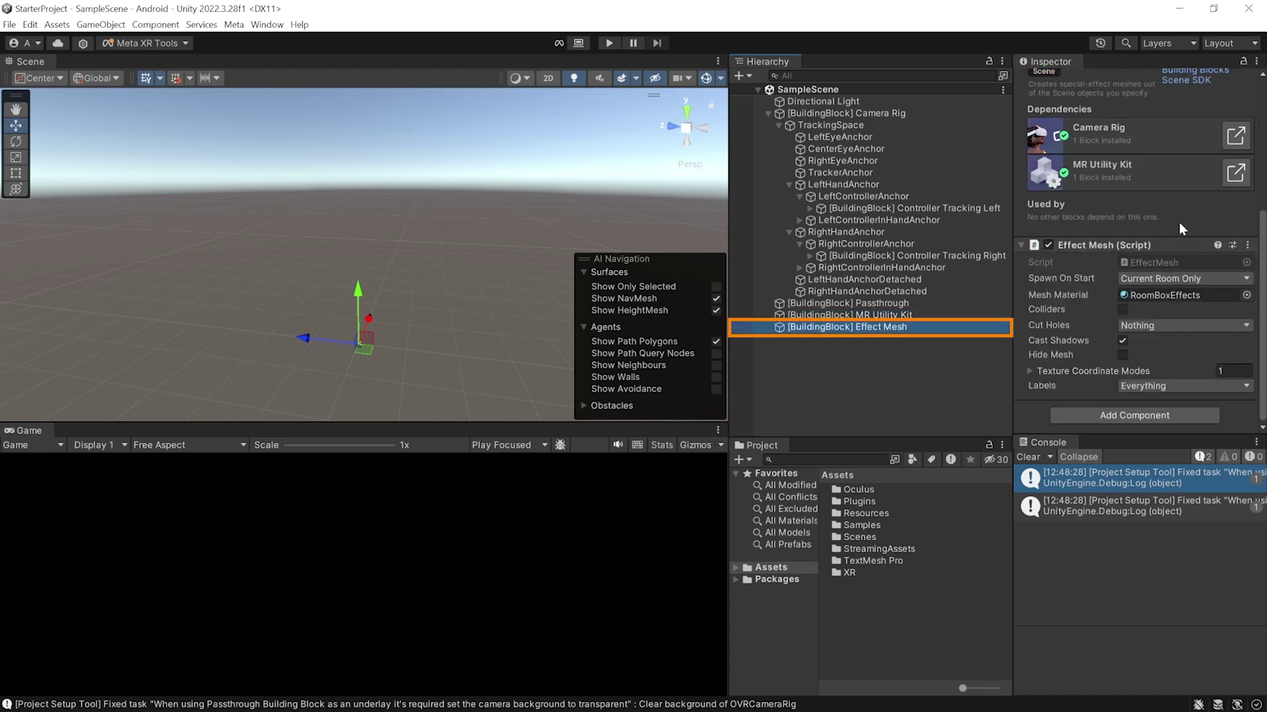
pyautogui.scroll(5, 1189, 224)
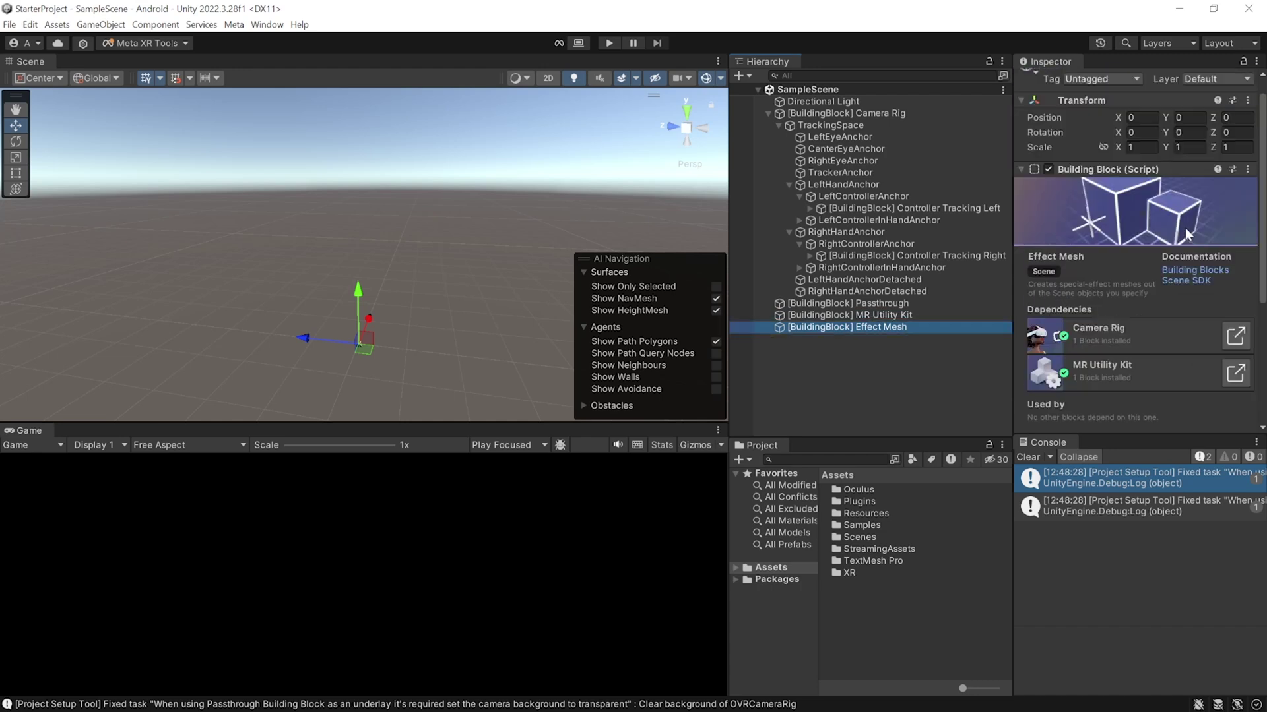
pyautogui.click(1052, 82)
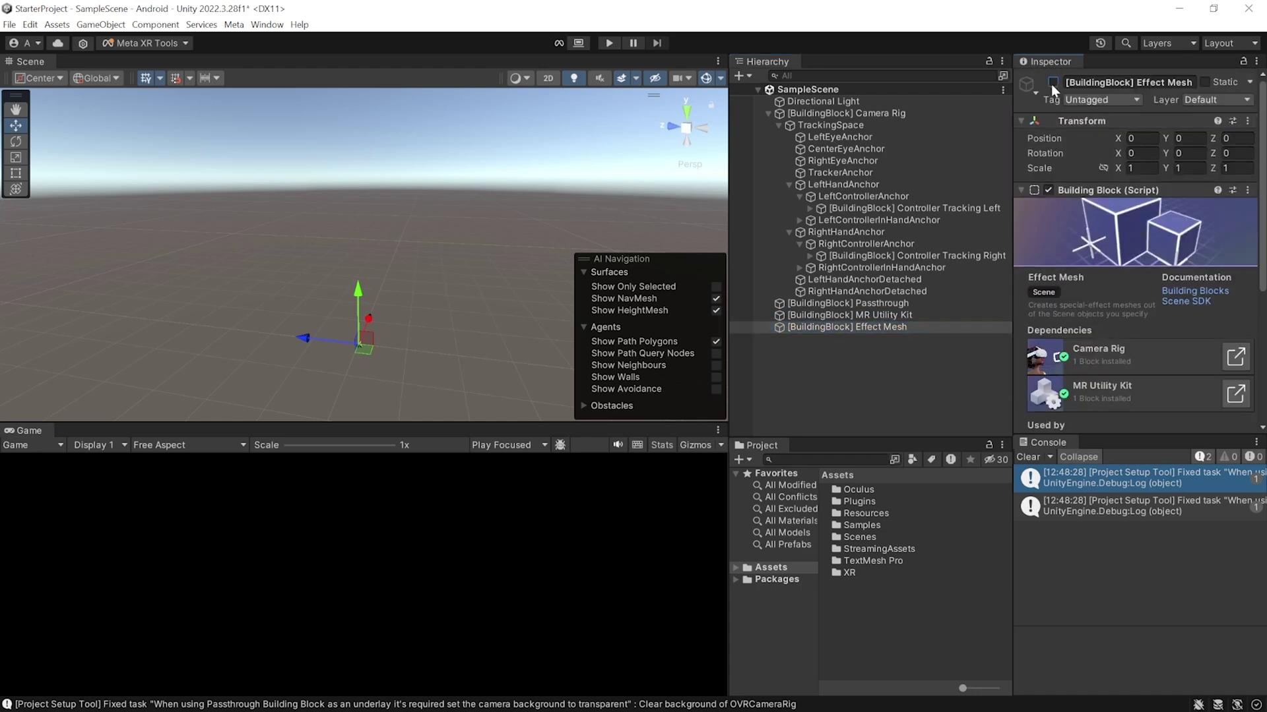
# Search packages for 'destructi' and add the DestructibleMesh prefab to the scene.
pyautogui.click(826, 459)
pyautogui.write('destructi')
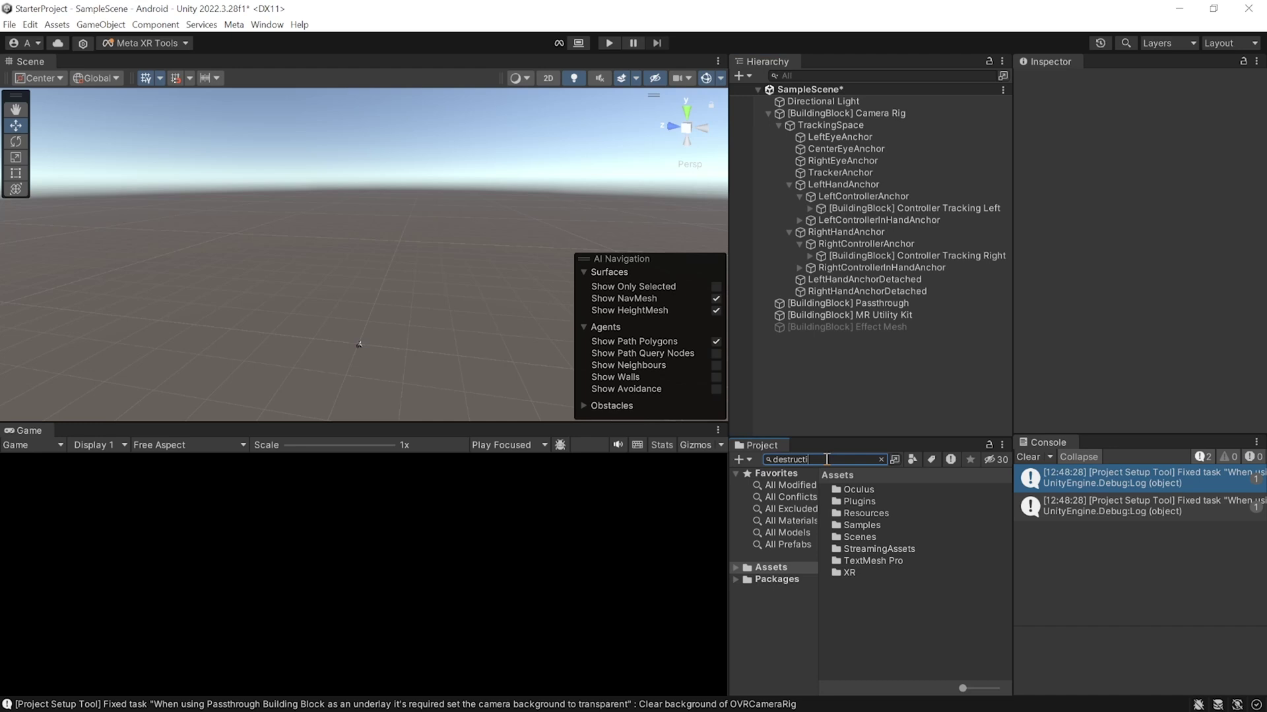
pyautogui.click(897, 475)
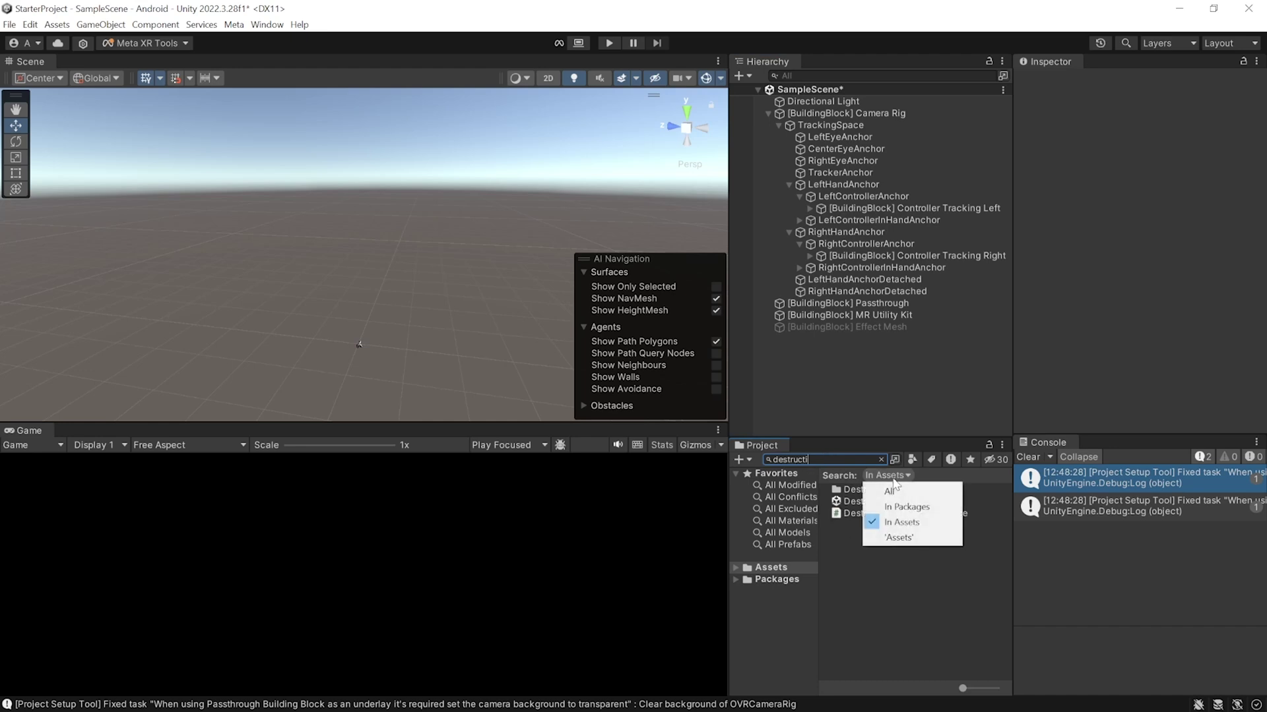
pyautogui.click(892, 489)
pyautogui.moveTo(884, 546); pyautogui.dragTo(828, 379)
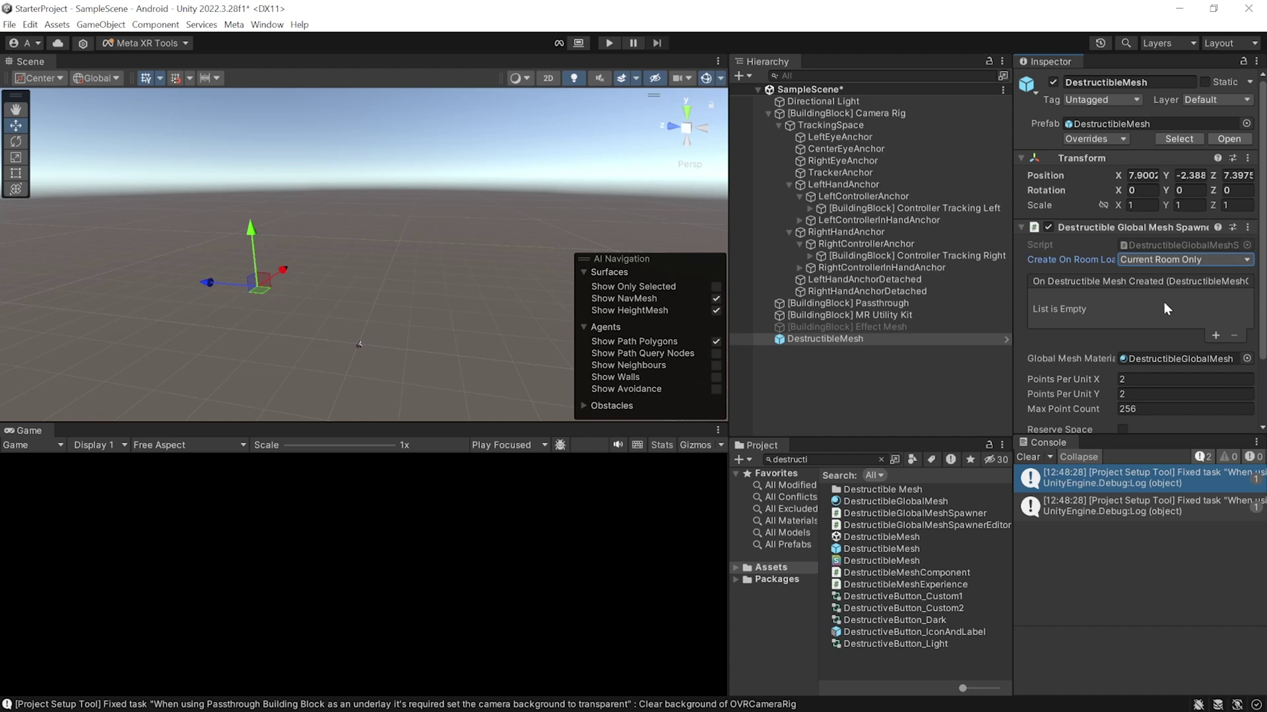
# Enable Reserve Space on the Destructible Global Mesh Spawner, keeping top and bottom at 0.1.
pyautogui.scroll(-3, 1180, 354)
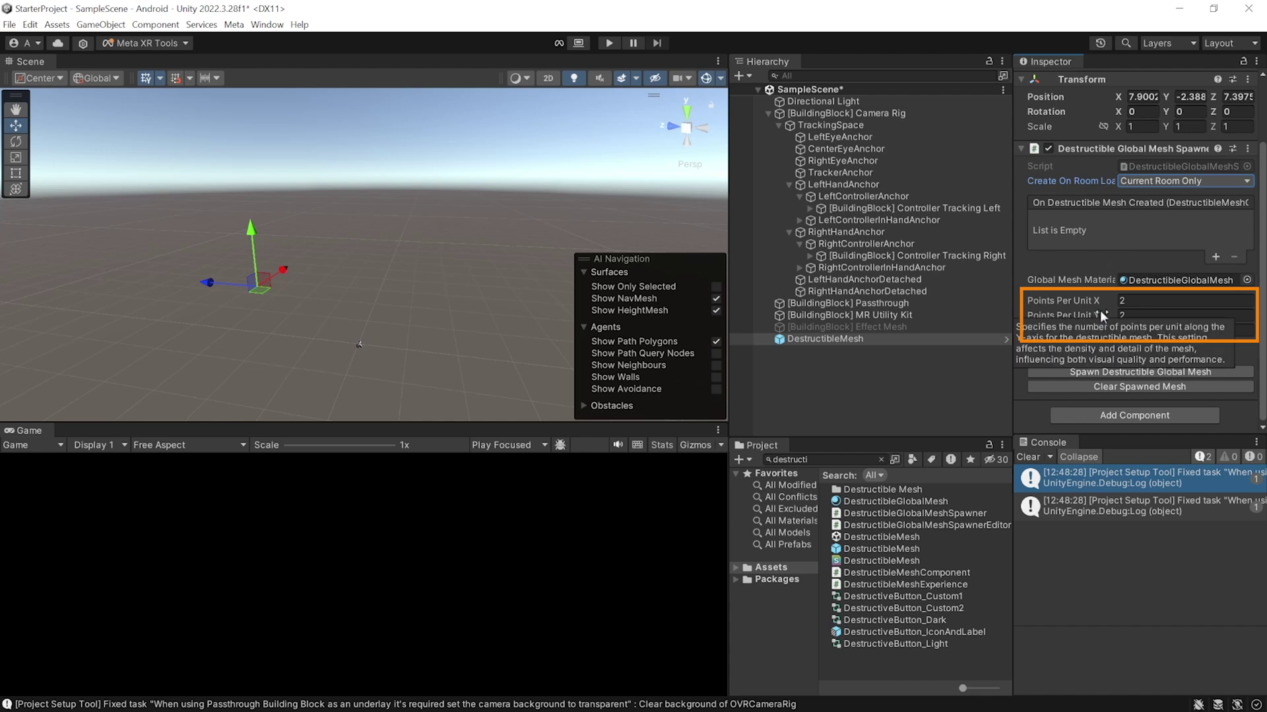
pyautogui.moveTo(1075, 301)
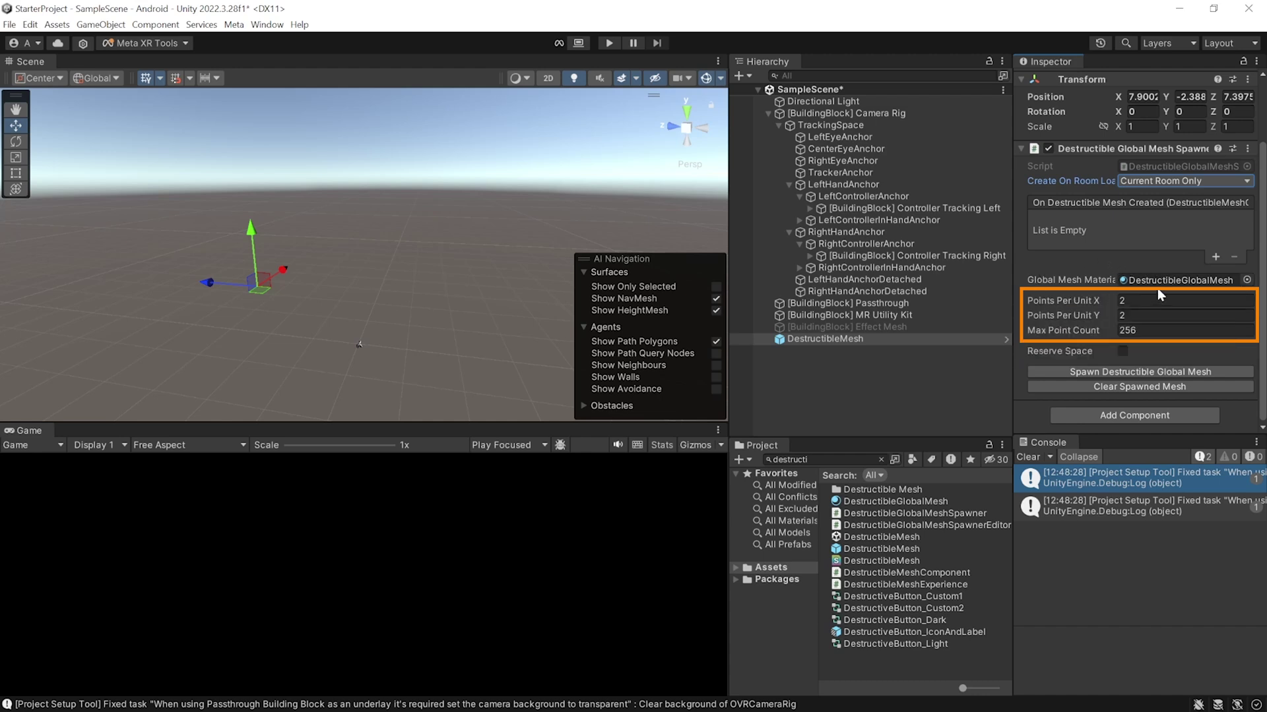
pyautogui.click(1122, 351)
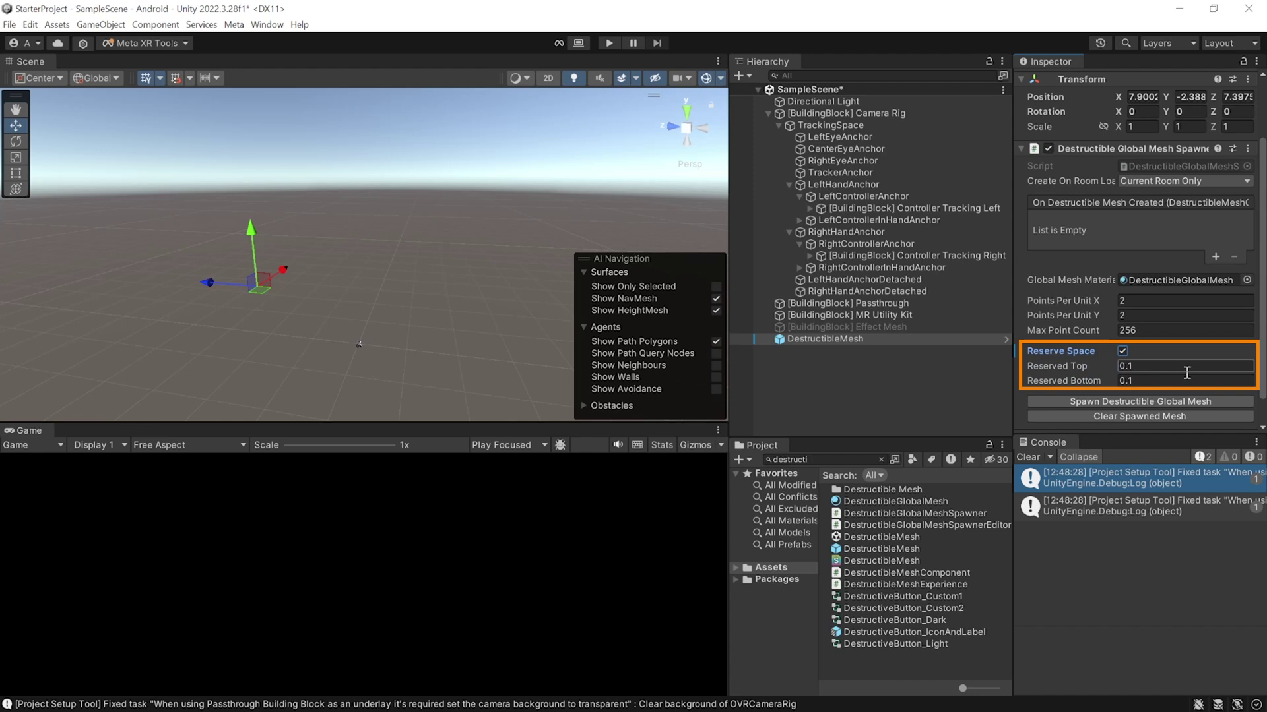
pyautogui.scroll(-2, 1187, 373)
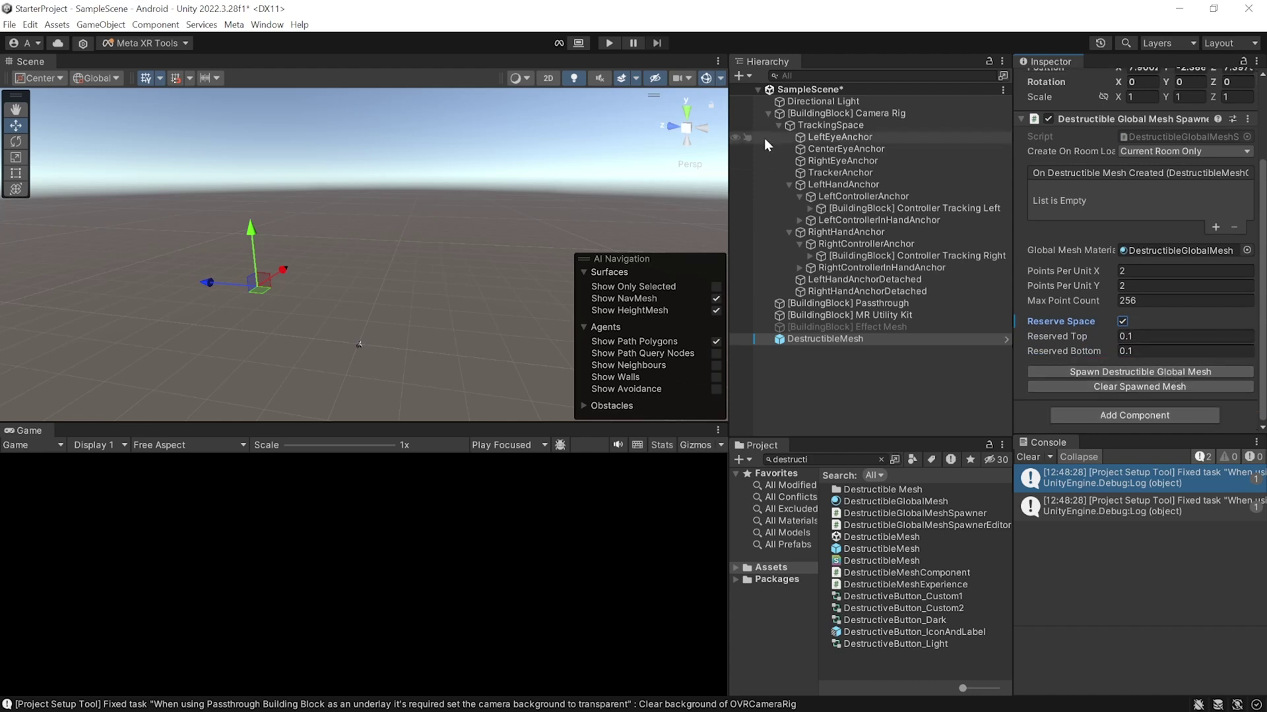
# Play the scene and inspect the DestructibleMeshSegment pieces under Room's DestructibleGlobalMesh.
pyautogui.click(607, 43)
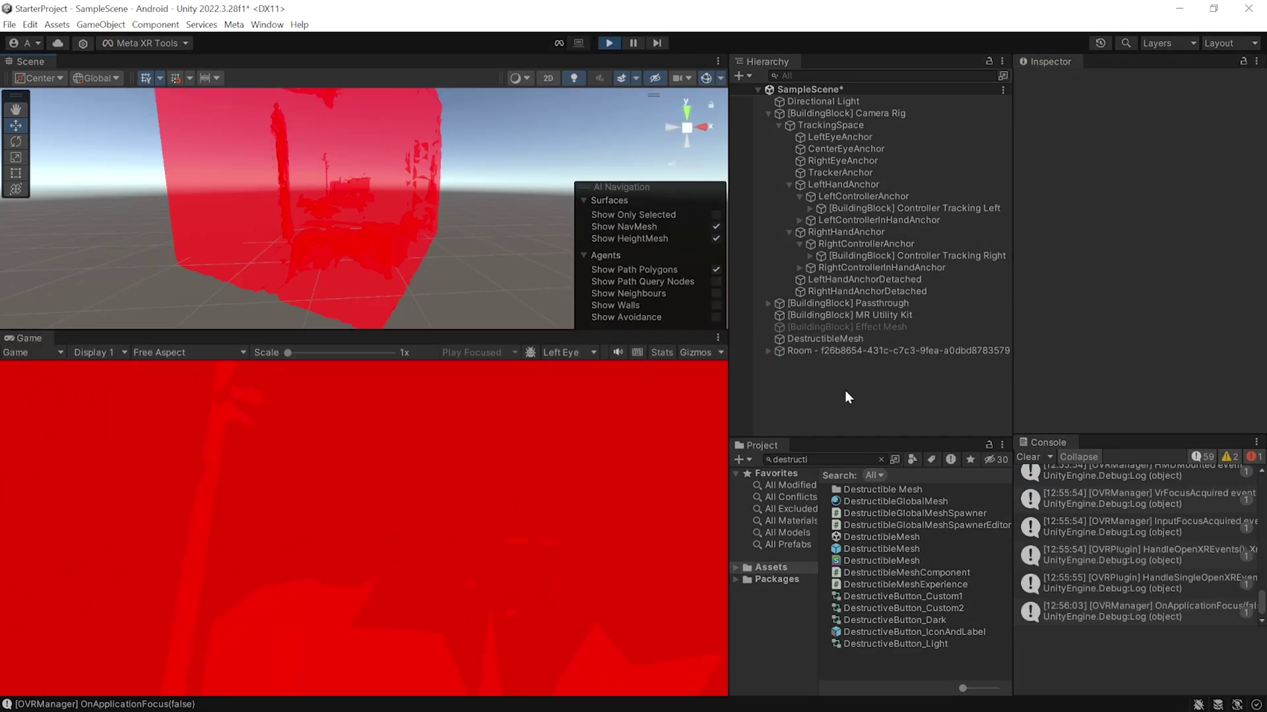
pyautogui.click(766, 351)
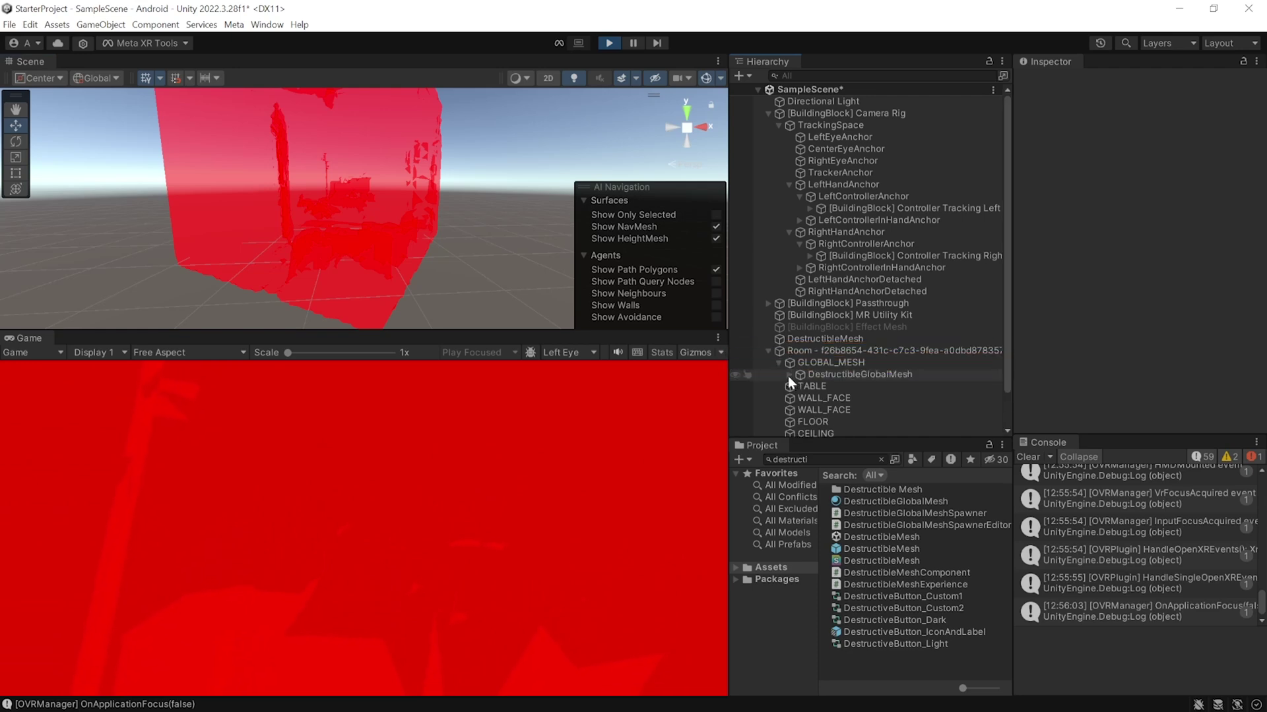
pyautogui.click(789, 376)
pyautogui.click(862, 340)
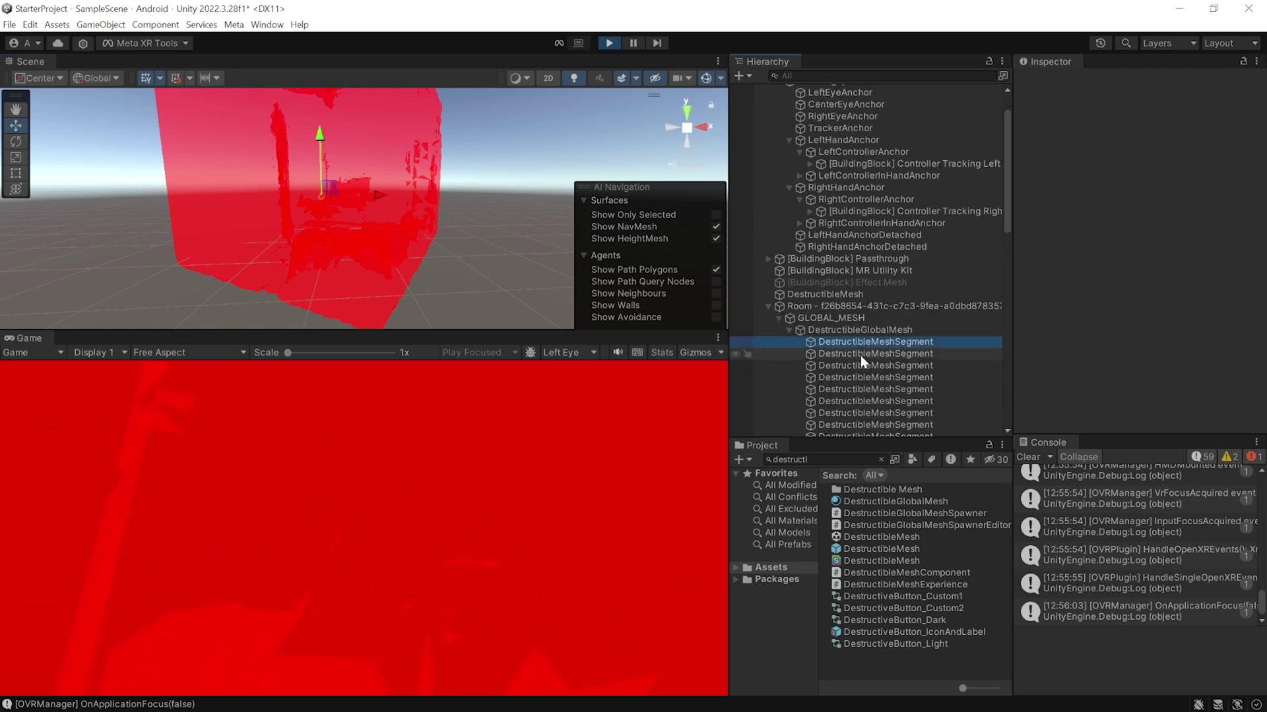
pyautogui.click(860, 355)
pyautogui.click(865, 376)
pyautogui.click(869, 399)
pyautogui.click(870, 424)
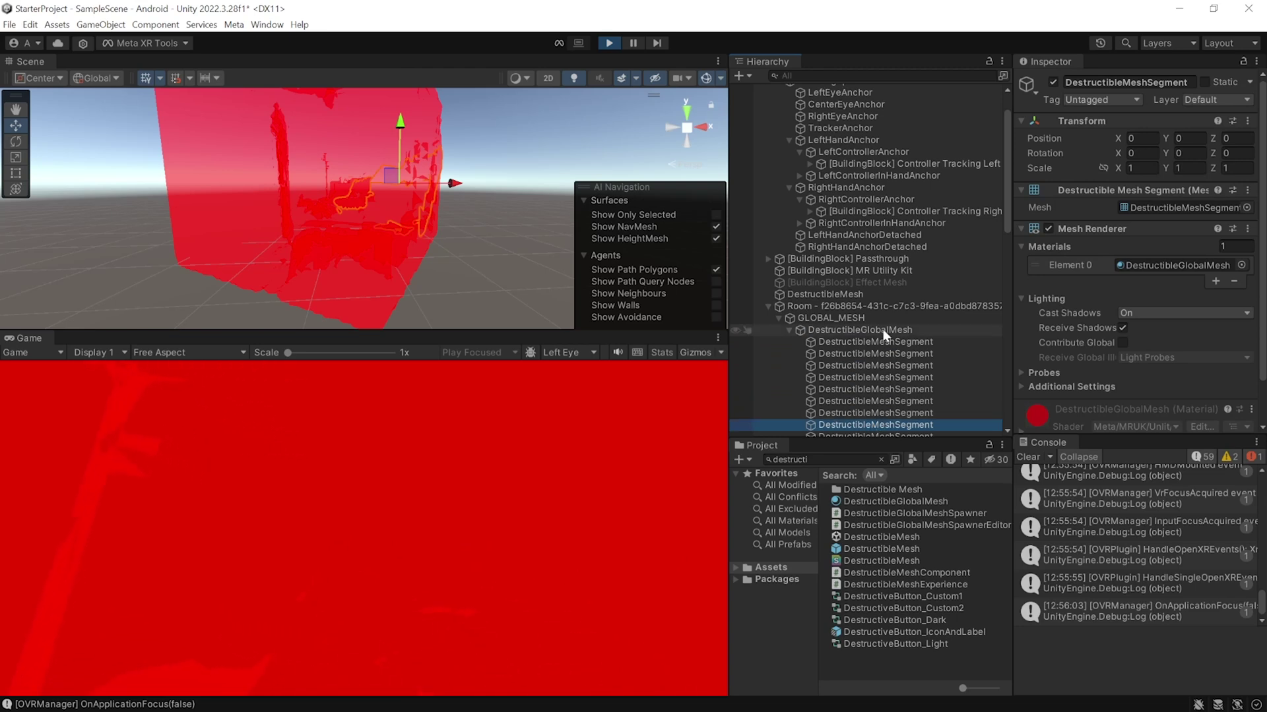
pyautogui.click(765, 306)
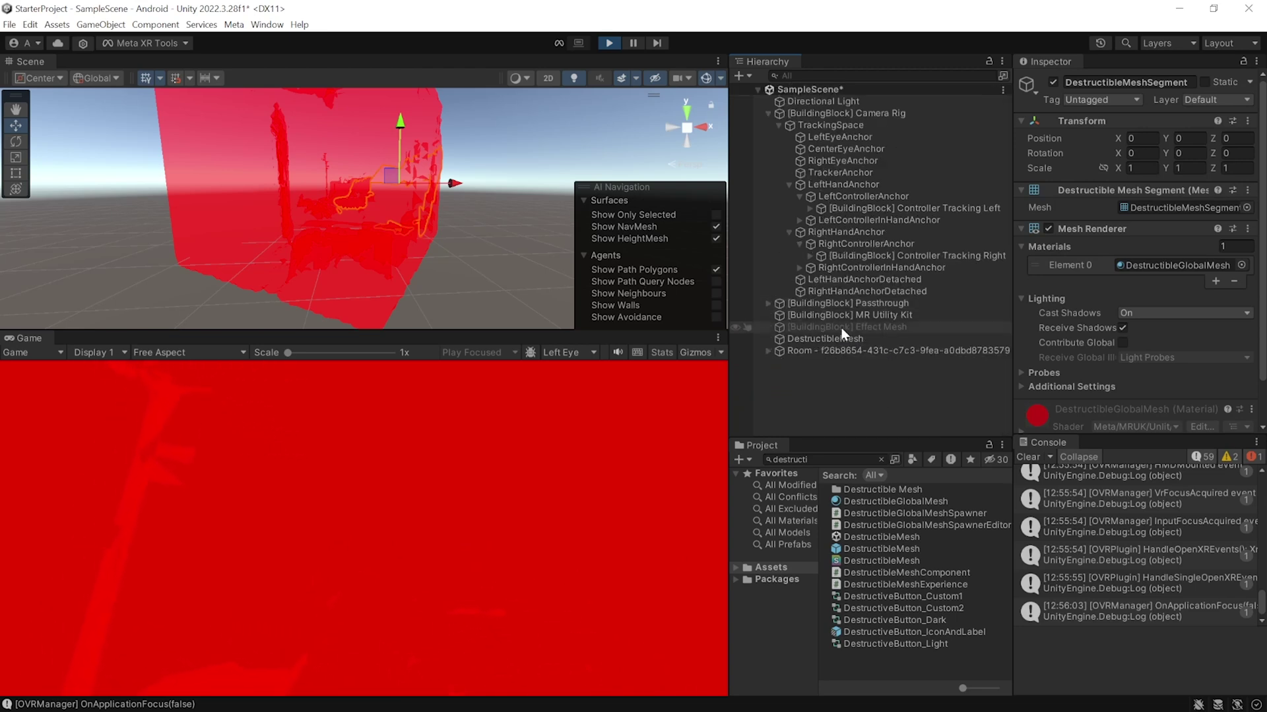
# Create a new C# script in Assets named DestructibleMeshBehaviour.
pyautogui.rightClick(837, 600)
pyautogui.moveTo(877, 207)
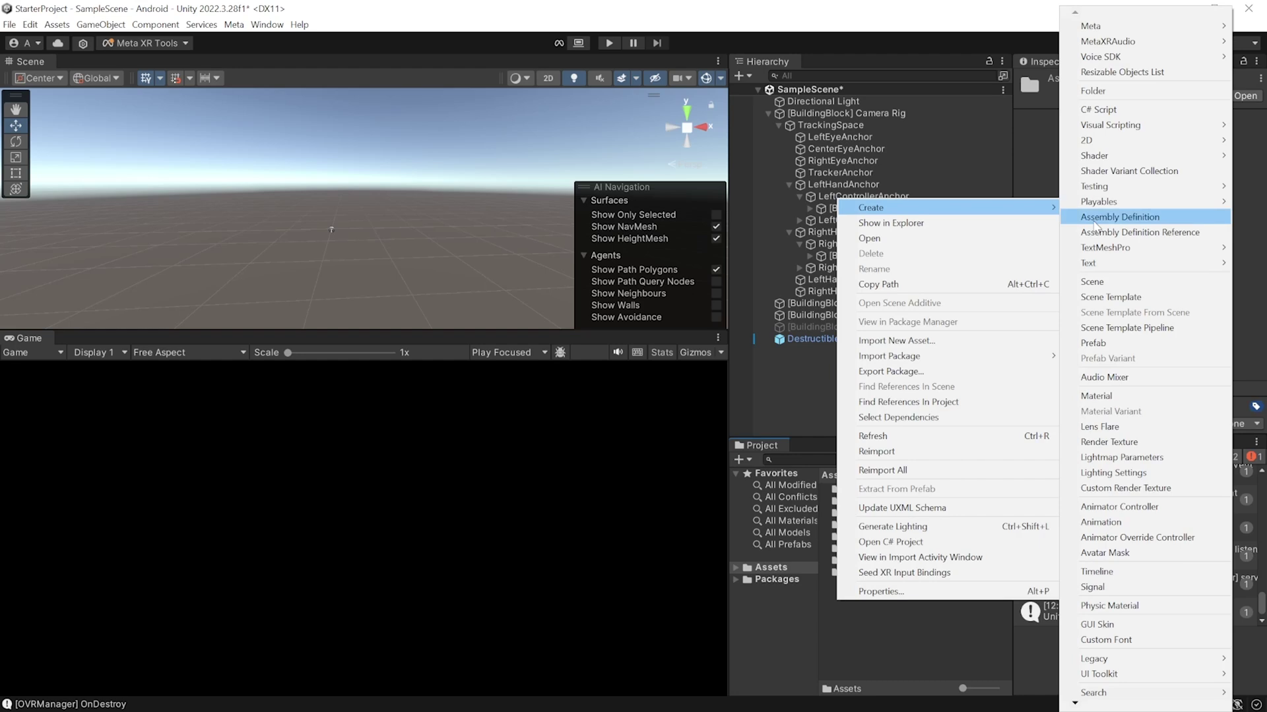
pyautogui.click(1115, 109)
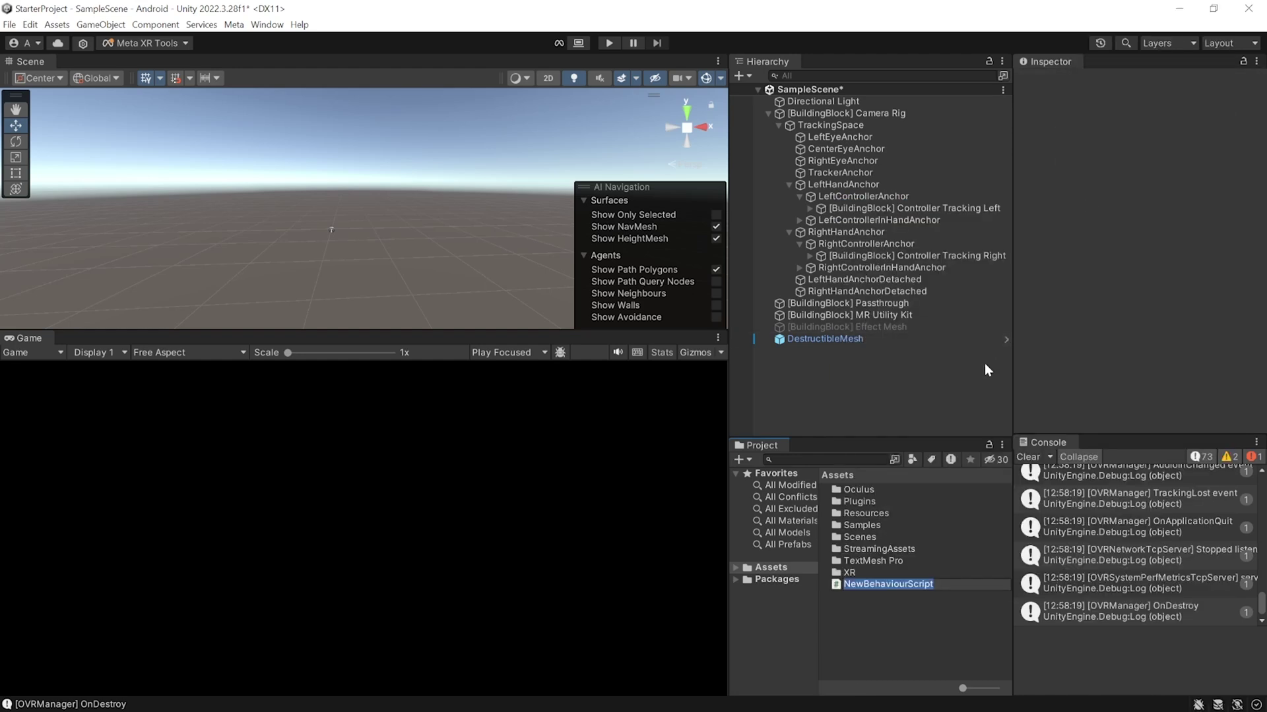
pyautogui.write('DestructibleMeshBehaviour')
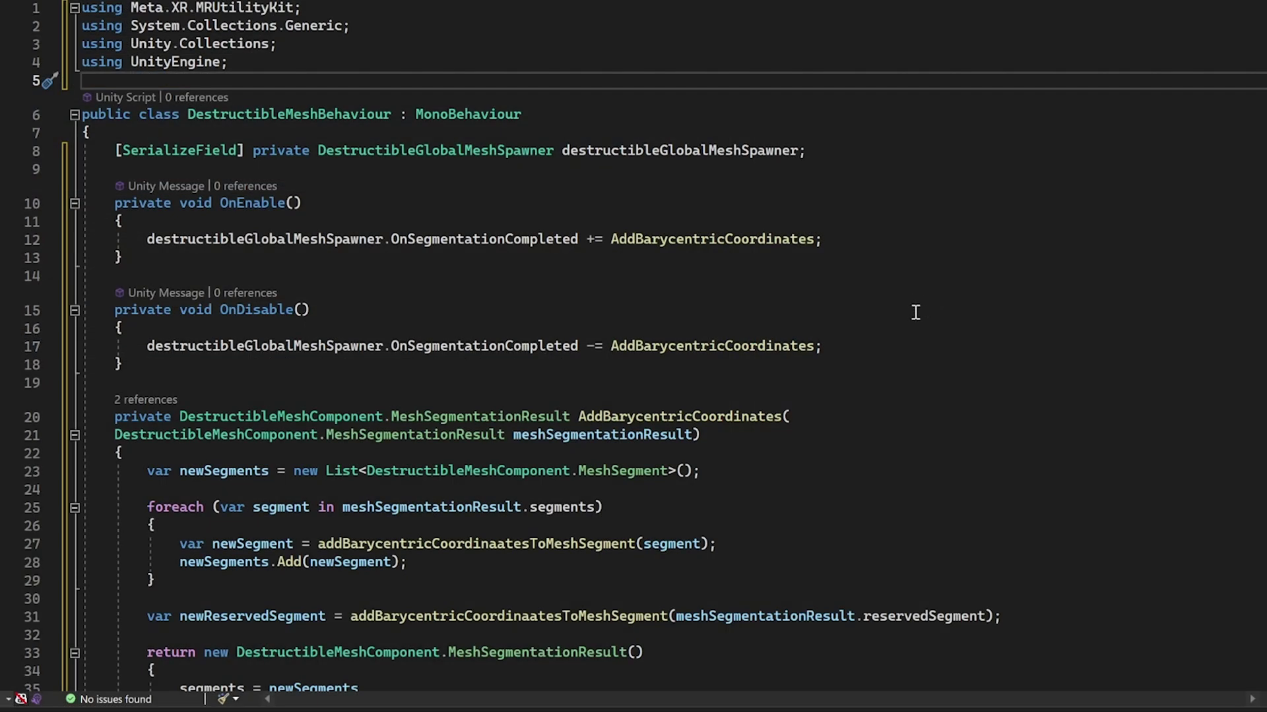
# Subscribe AddBarycentricCoordinates to OnSegmentationCompleted in OnEnable and unsubscribe it in OnDisable.
pyautogui.moveTo(352, 151)
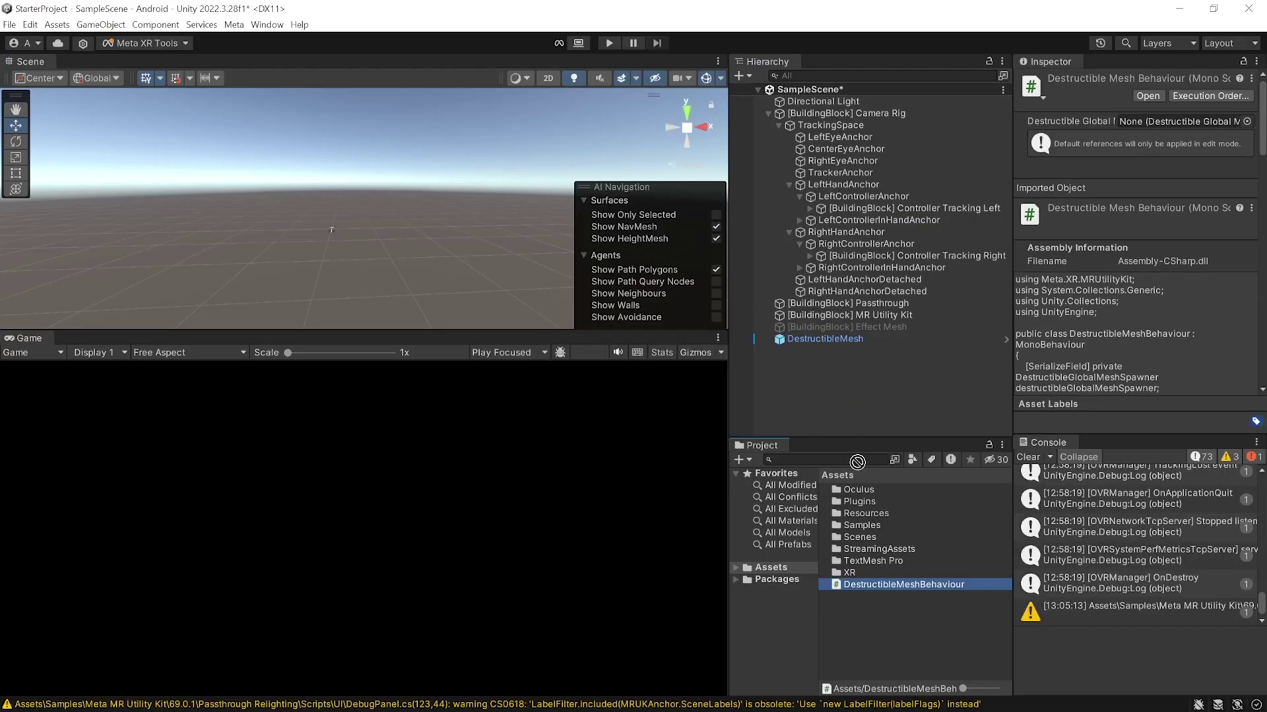
# Attach DestructibleMeshBehaviour to DestructibleMesh, assign the spawner to its Destructible Global Mesh field, and play.
pyautogui.moveTo(838, 347); pyautogui.dragTo(843, 340)
pyautogui.moveTo(1147, 415); pyautogui.dragTo(1157, 391)
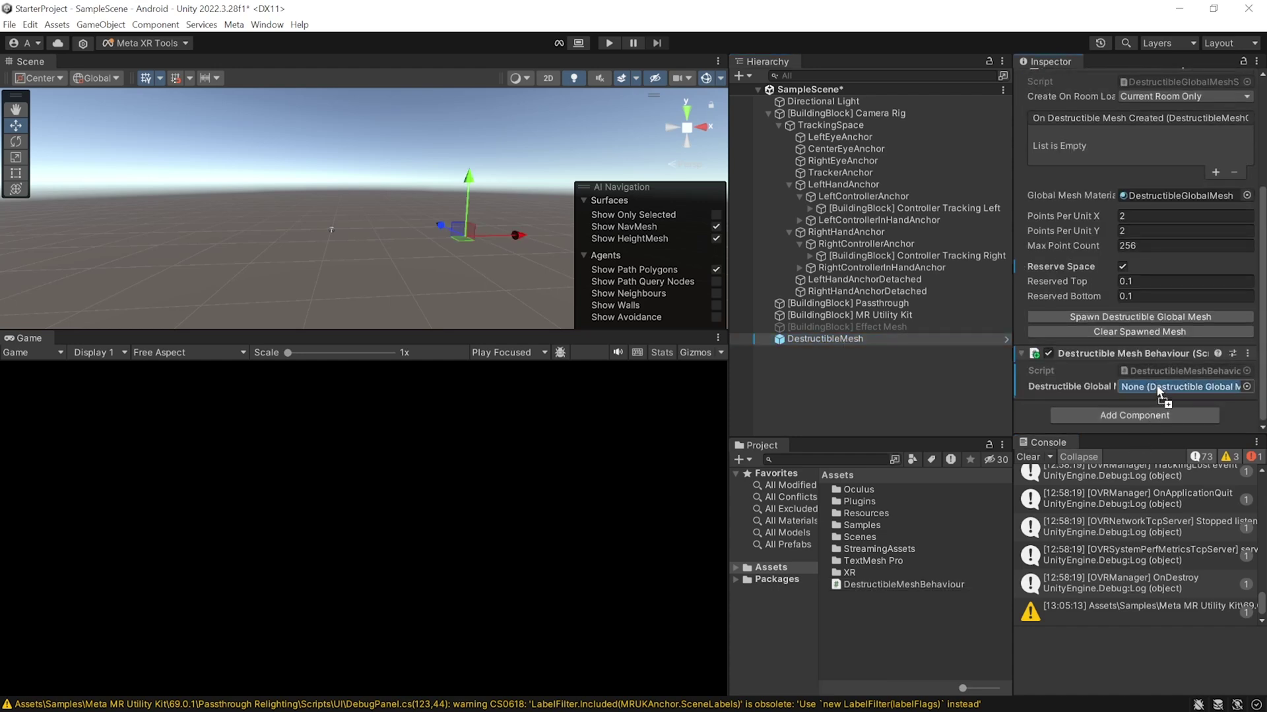
pyautogui.click(898, 398)
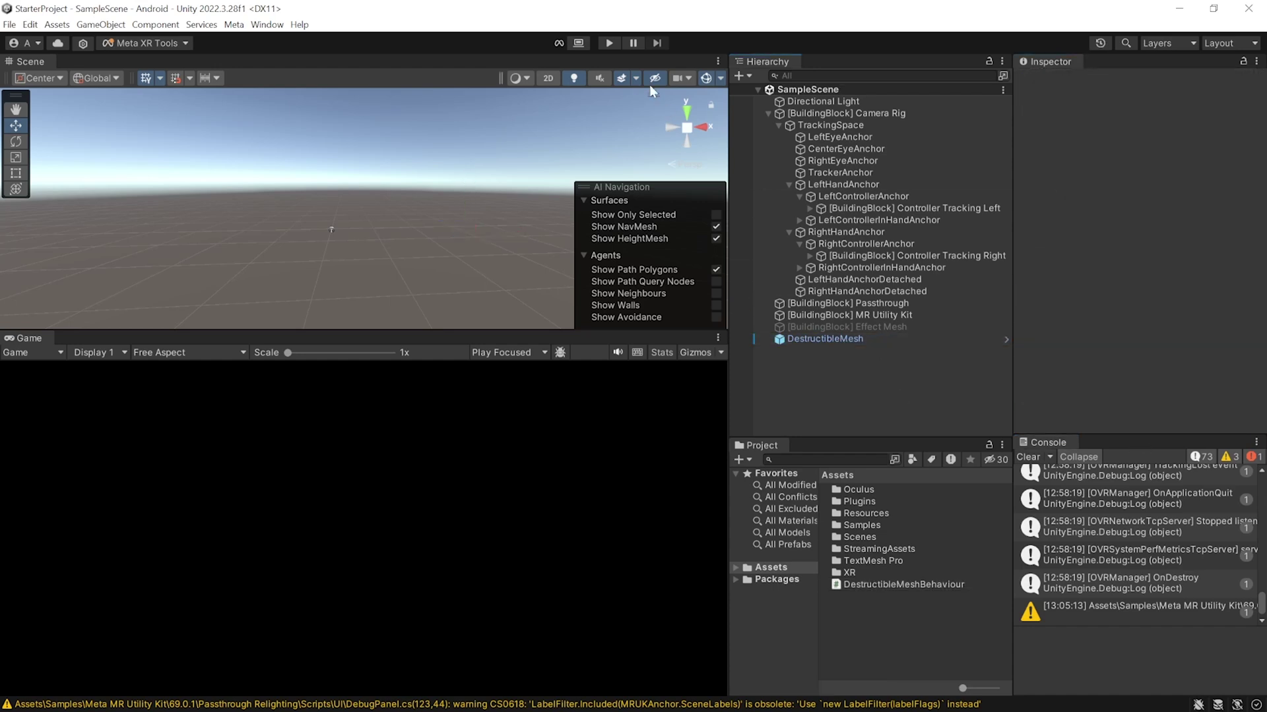
pyautogui.click(608, 43)
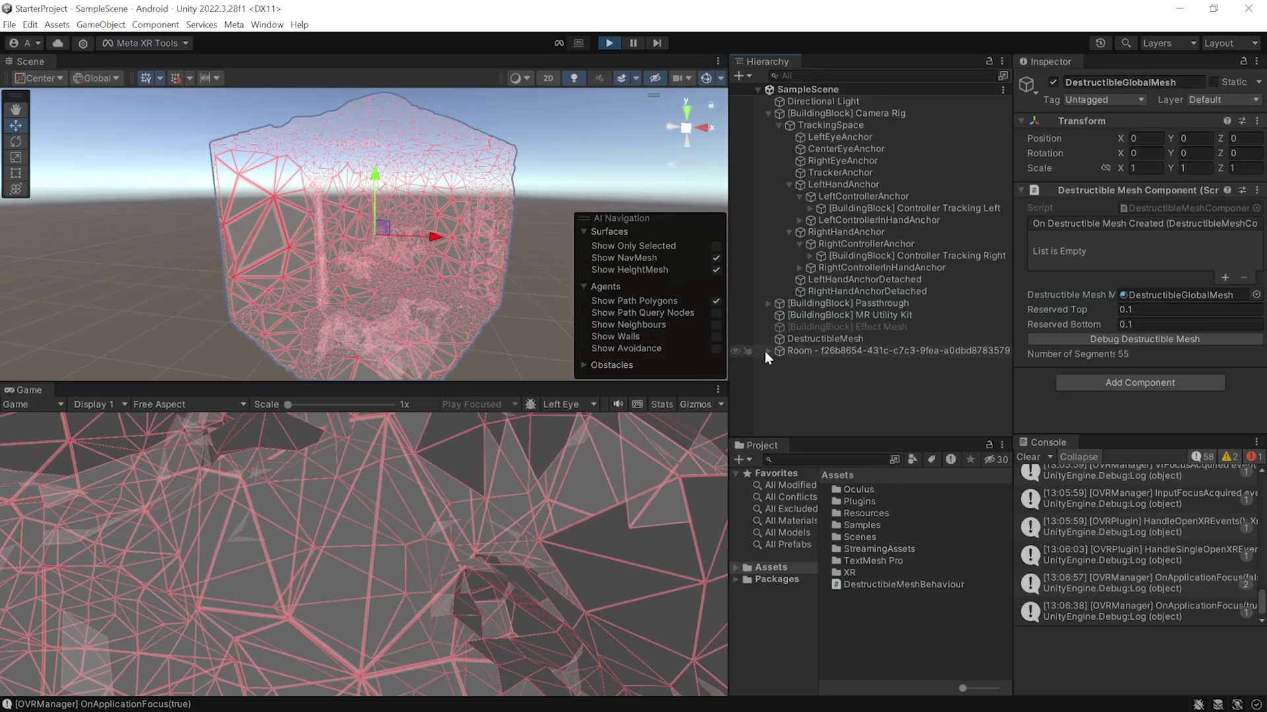
# Expand Room's DestructibleGlobalMesh, select ReservedMeshSegment and frame it in the scene view.
pyautogui.click(767, 351)
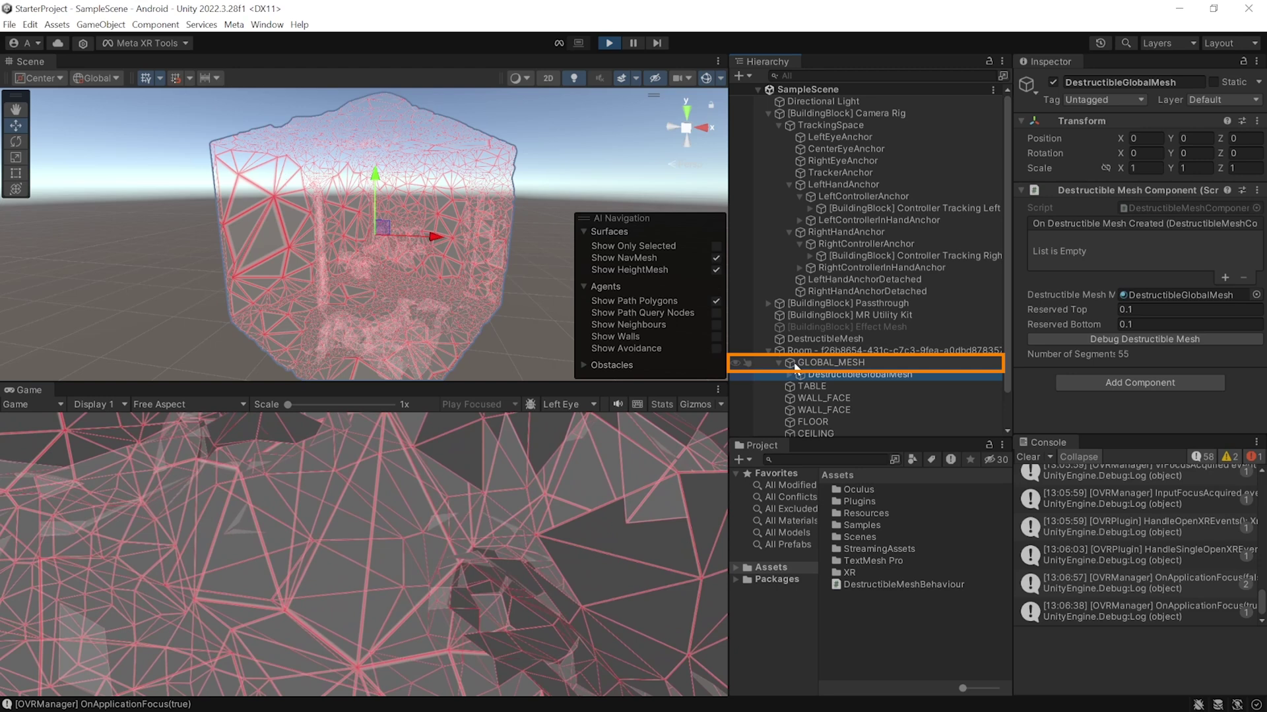
pyautogui.click(790, 375)
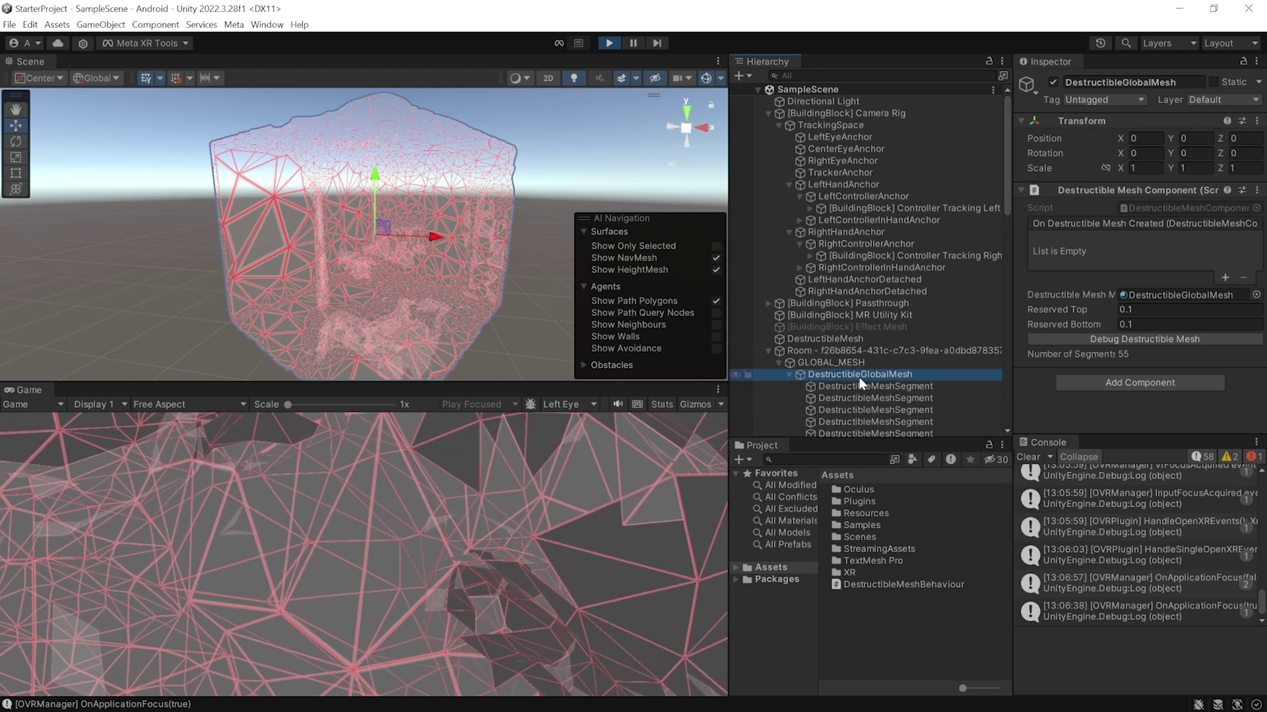
pyautogui.scroll(-5, 859, 377)
pyautogui.scroll(-5, 857, 378)
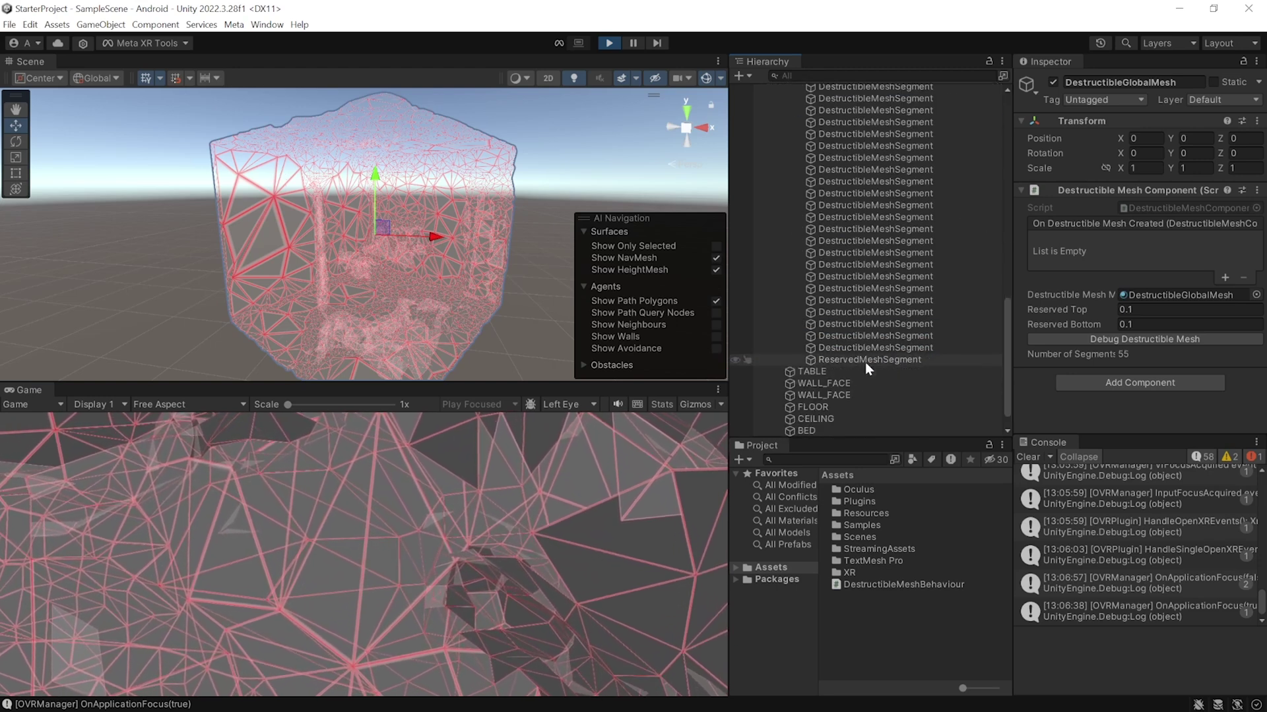
pyautogui.click(866, 361)
pyautogui.keyDown('alt'); pyautogui.moveTo(368, 291); pyautogui.dragTo(502, 198); pyautogui.keyUp('alt')
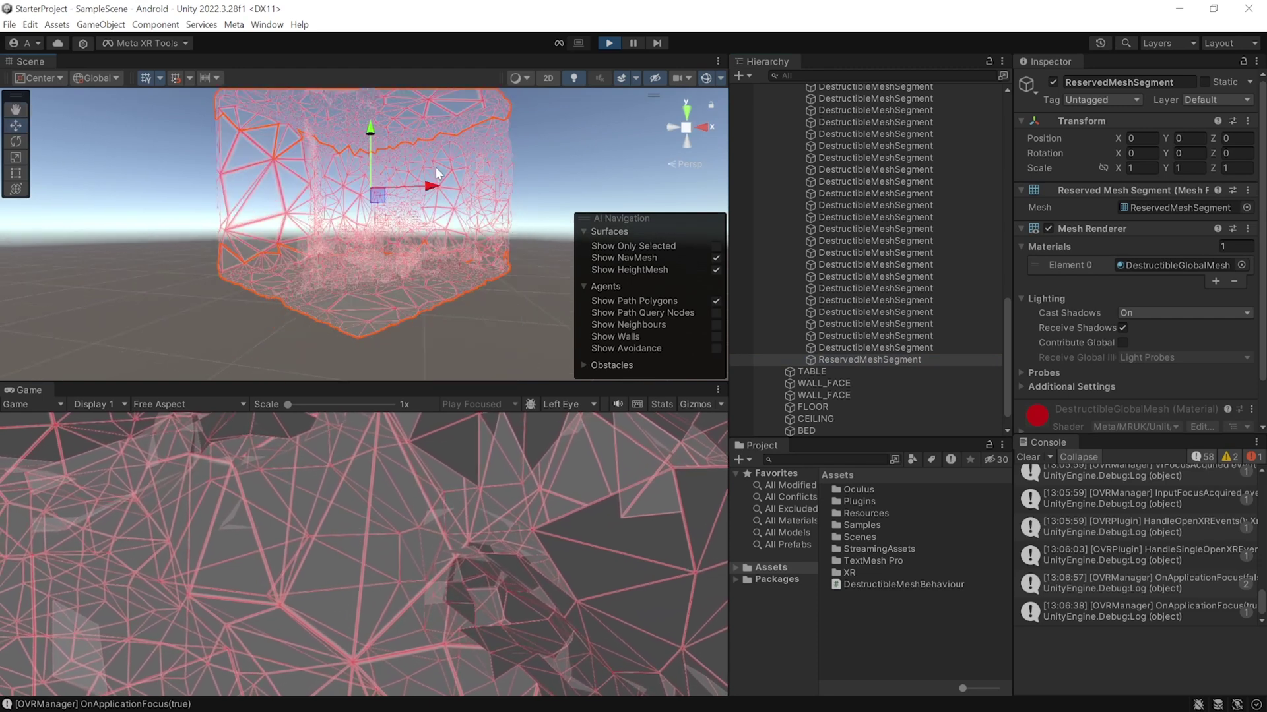
pyautogui.press('f')
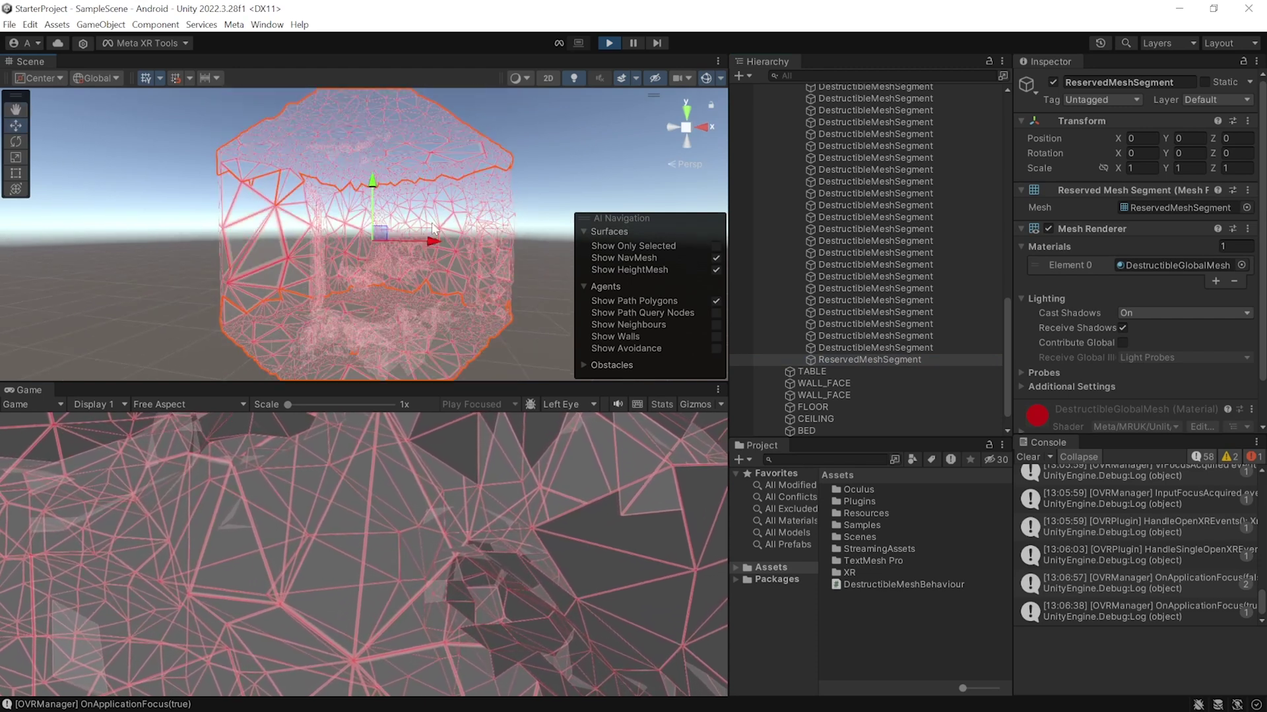
pyautogui.scroll(-5, 433, 228)
pyautogui.scroll(15, 869, 346)
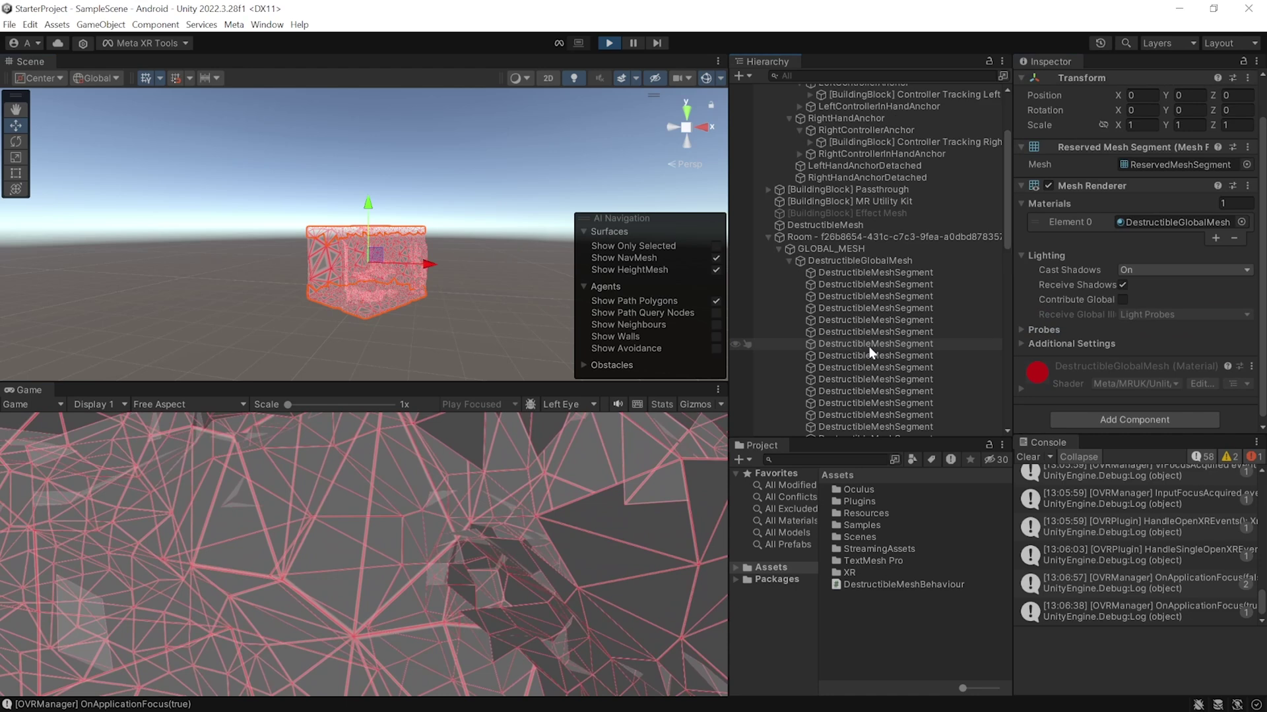
# Set the DestructibleMesh spawner to 3 points per unit on X and Y, 300 max points, Reserved Top -1, Bottom 0.2.
pyautogui.click(846, 338)
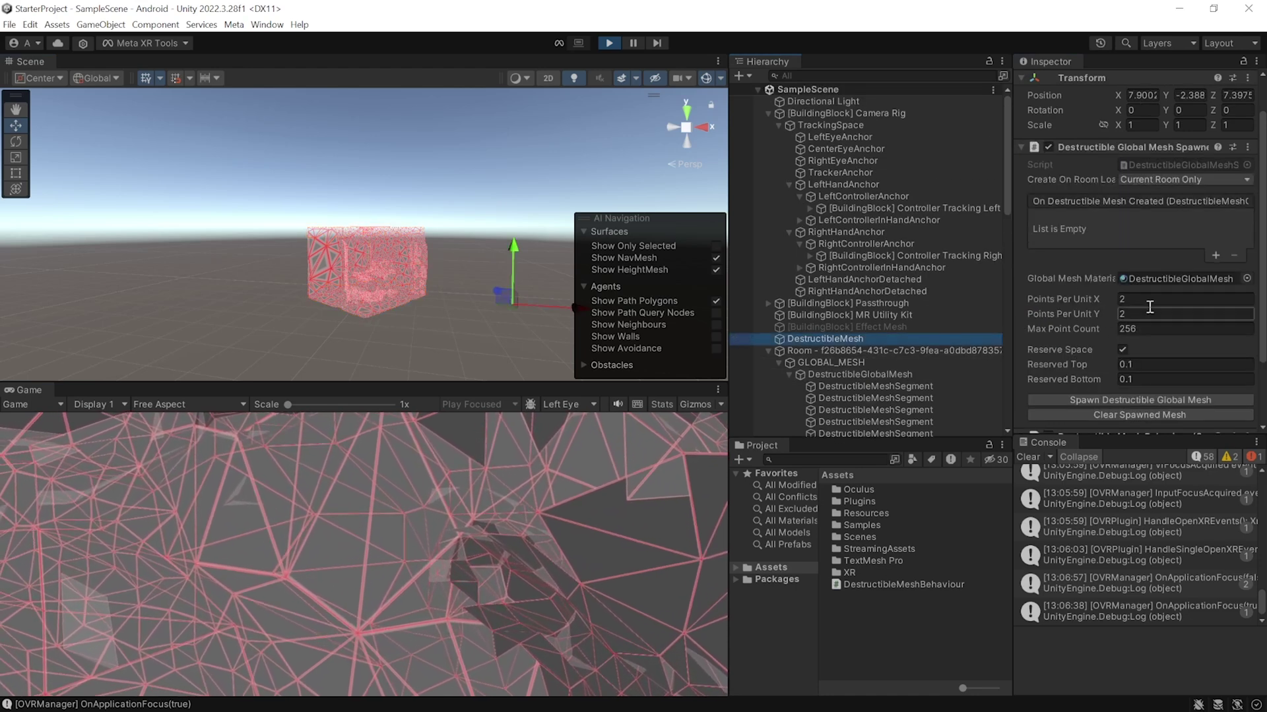
pyautogui.click(1095, 298)
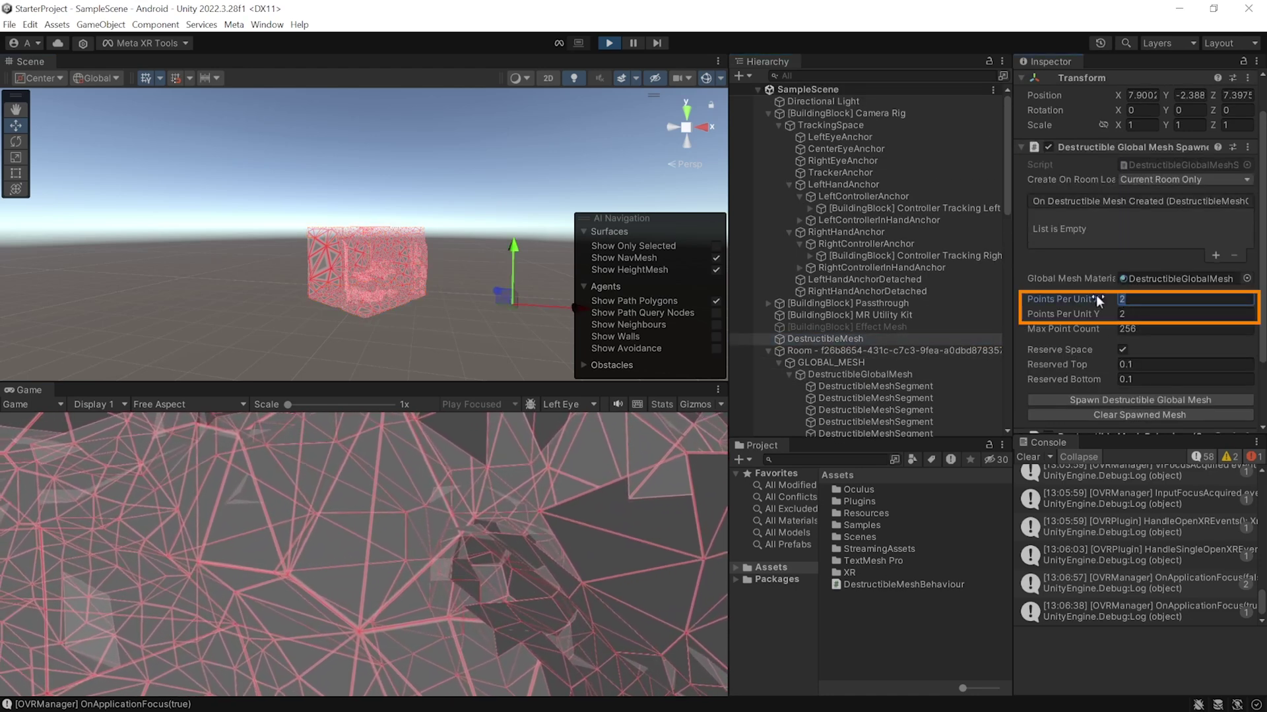
pyautogui.write('3')
pyautogui.click(1112, 314)
pyautogui.write('3')
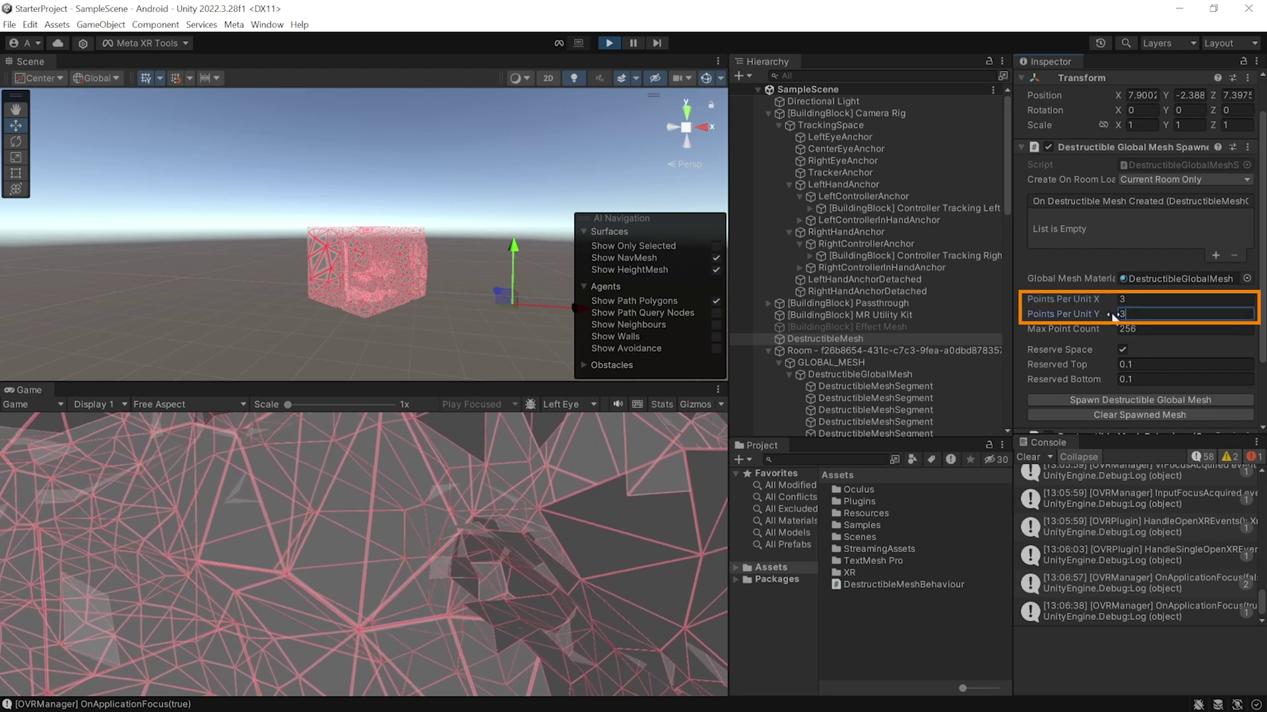
pyautogui.click(1122, 328)
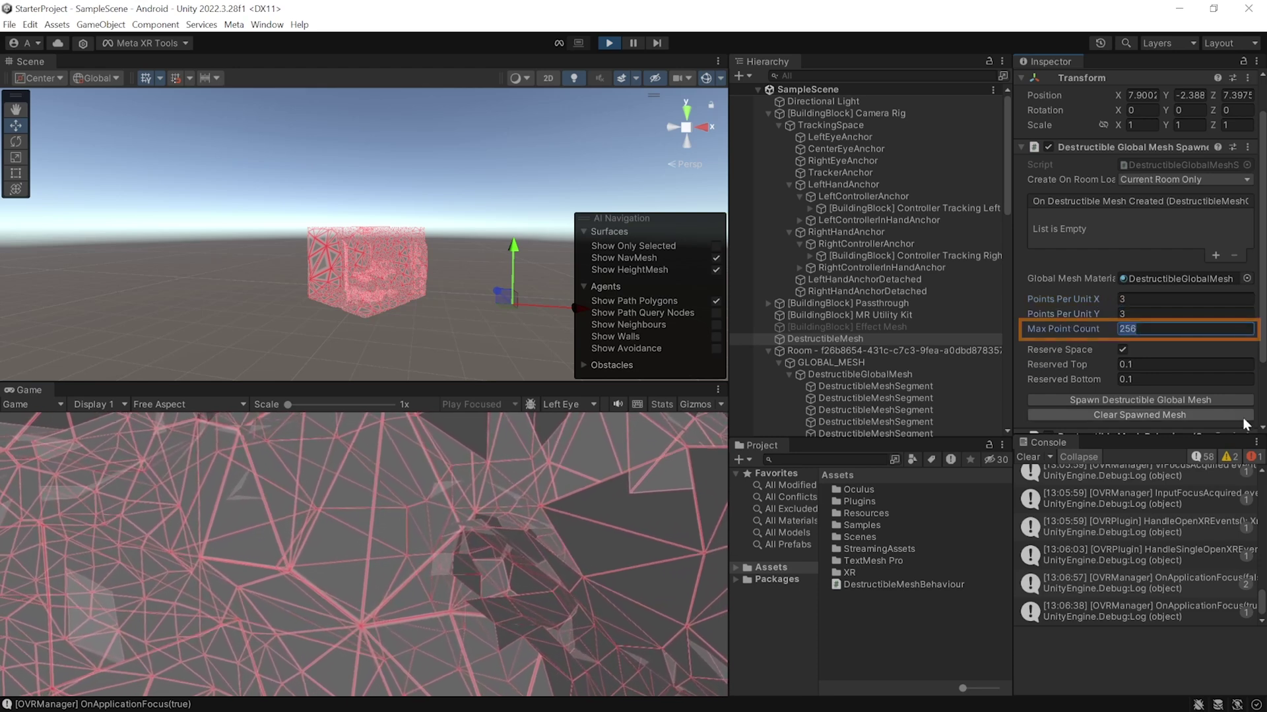
pyautogui.write('300')
pyautogui.click(1071, 361)
pyautogui.write('-1')
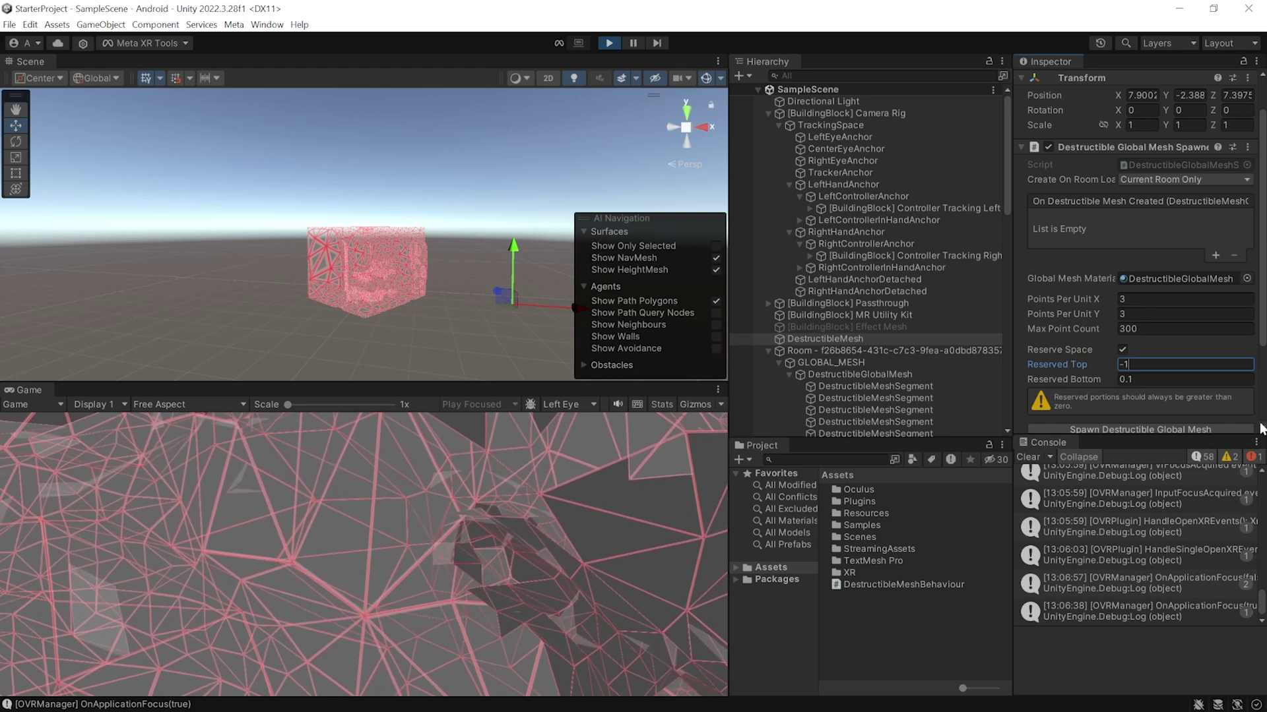
pyautogui.click(1072, 381)
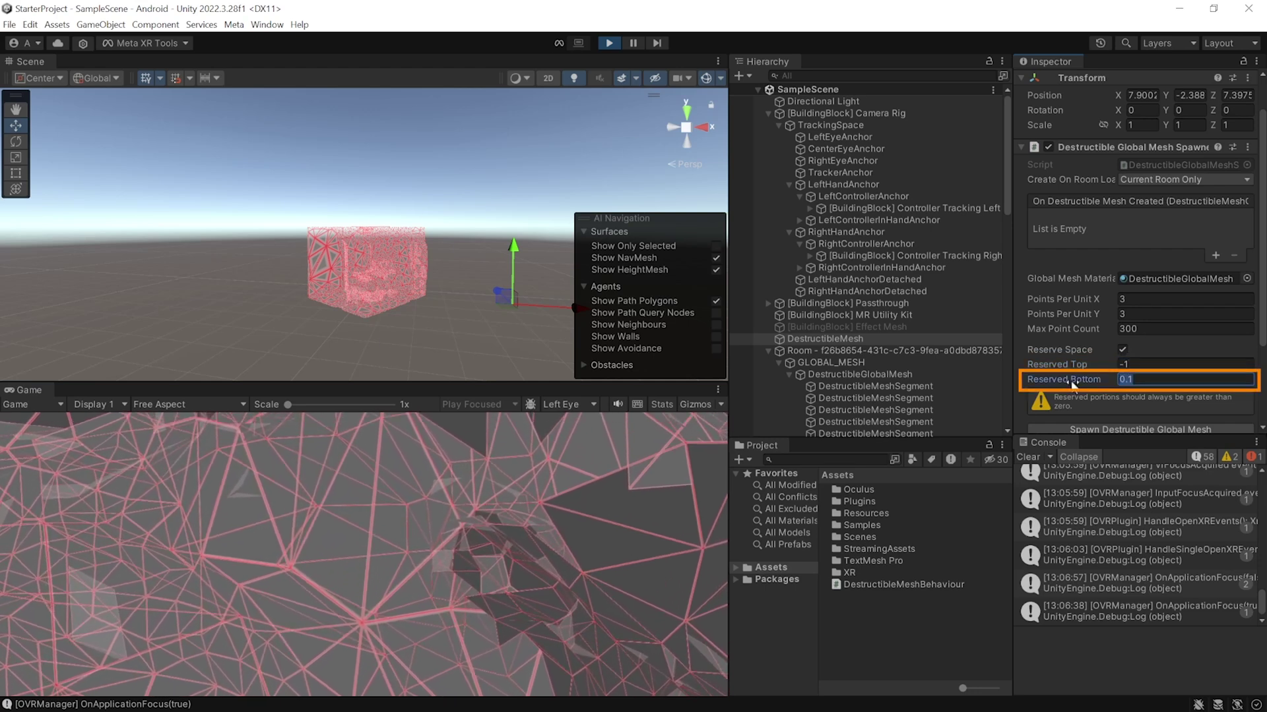
pyautogui.write('0.2')
pyautogui.scroll(-1, 1122, 403)
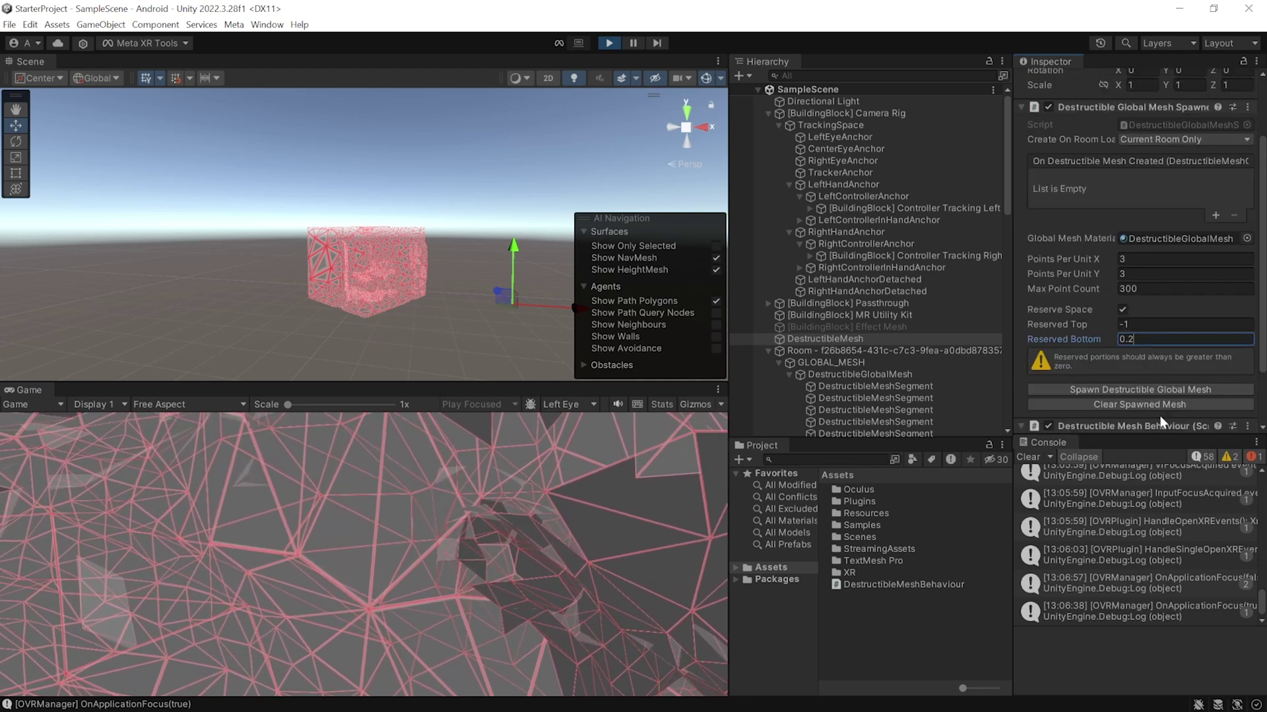
# Clear and respawn the destructible global mesh, then inspect its ReservedMeshSegment in the Scene view.
pyautogui.click(1159, 405)
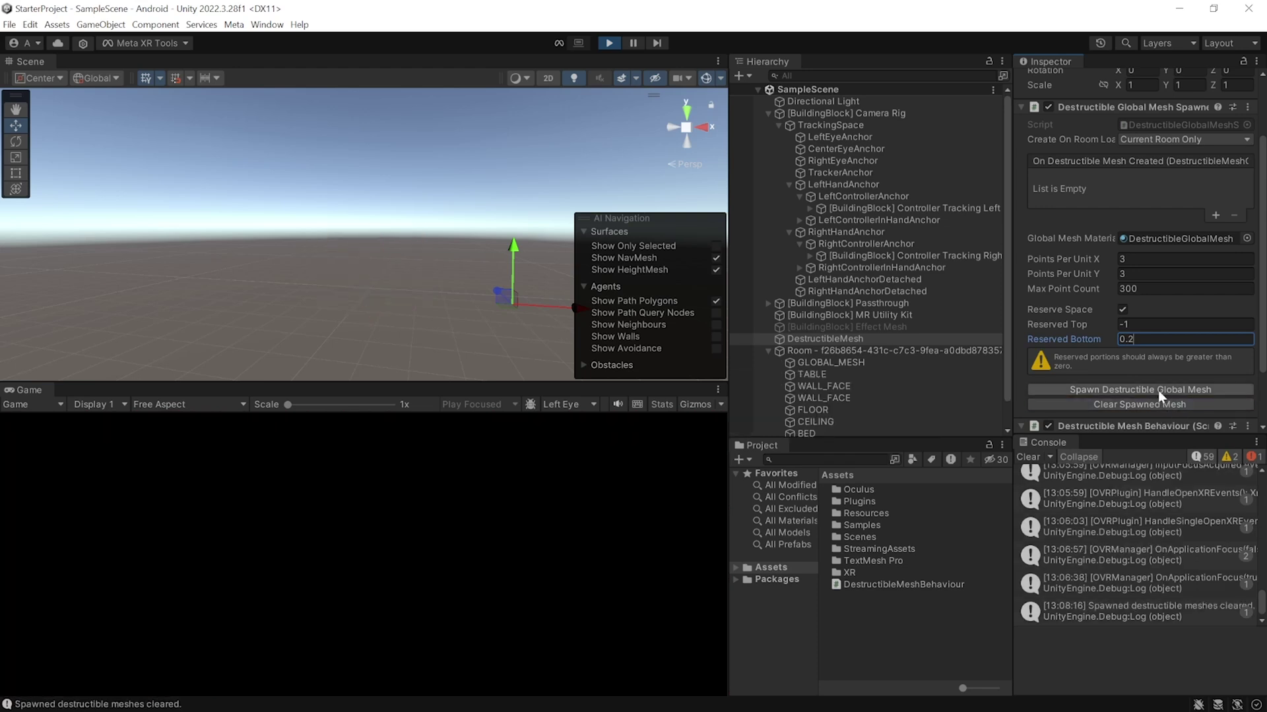
pyautogui.click(1157, 390)
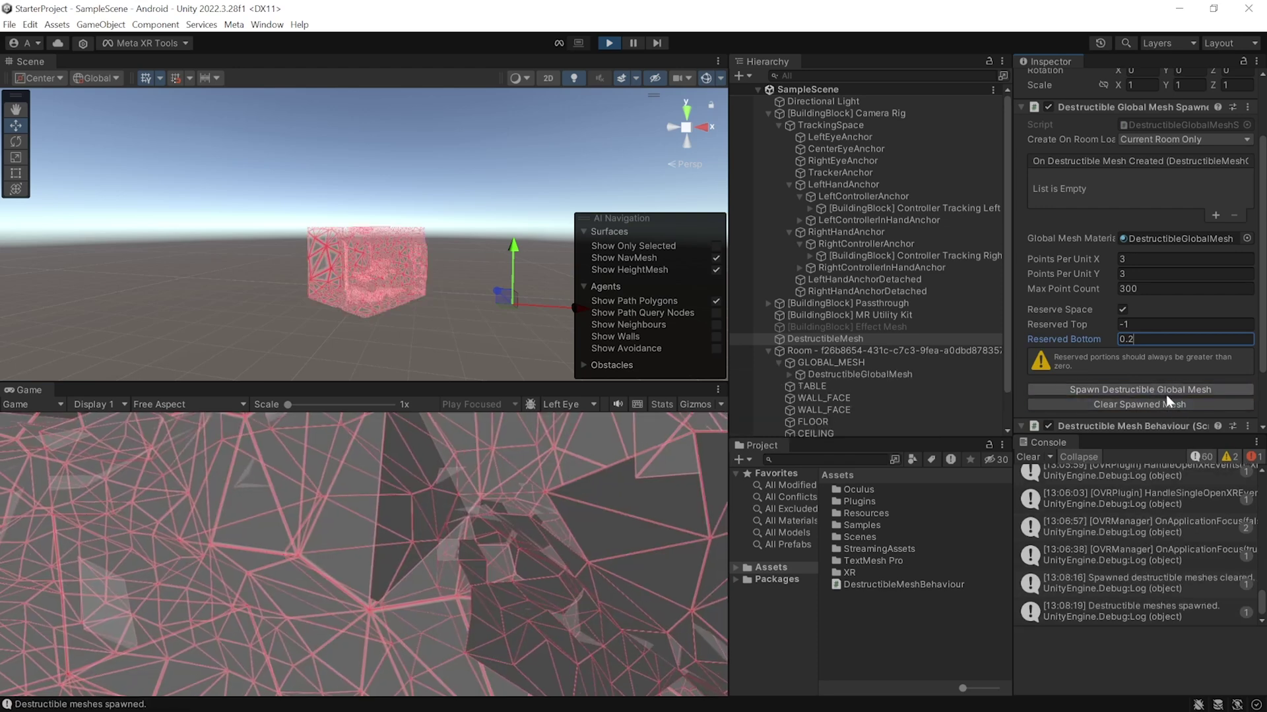
pyautogui.click(790, 336)
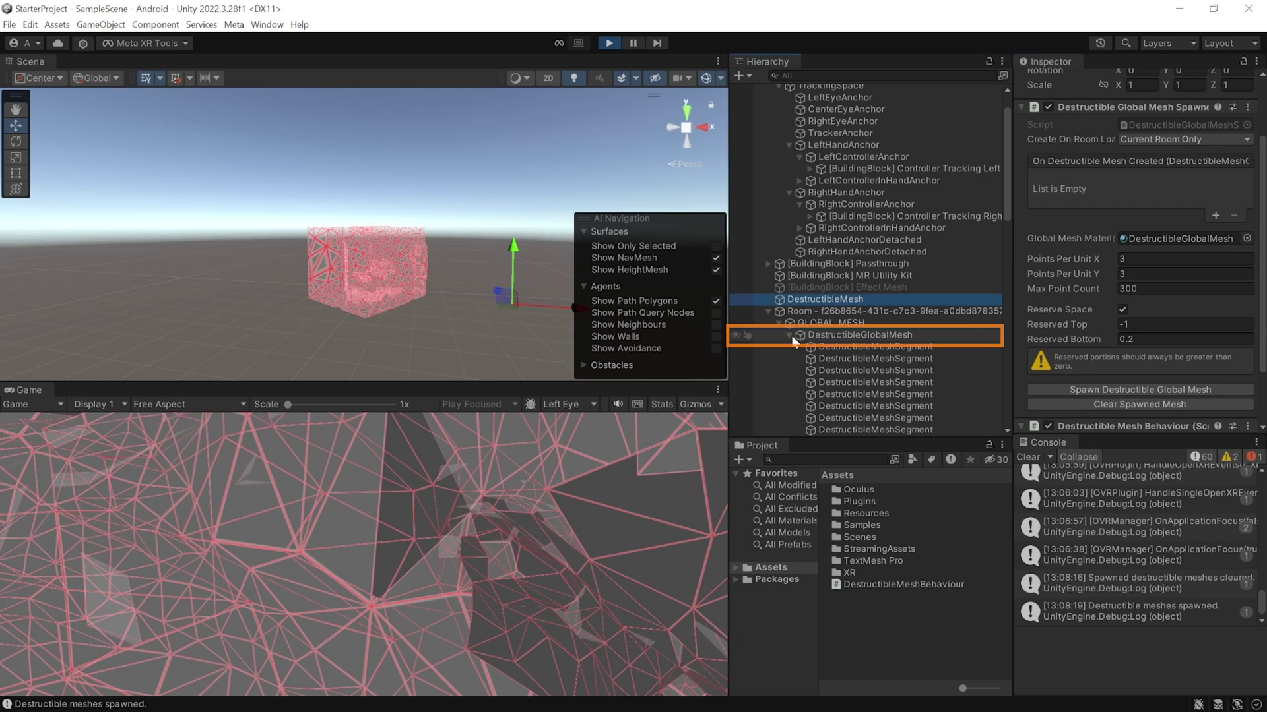
pyautogui.scroll(-5, 888, 338)
pyautogui.scroll(-5, 885, 333)
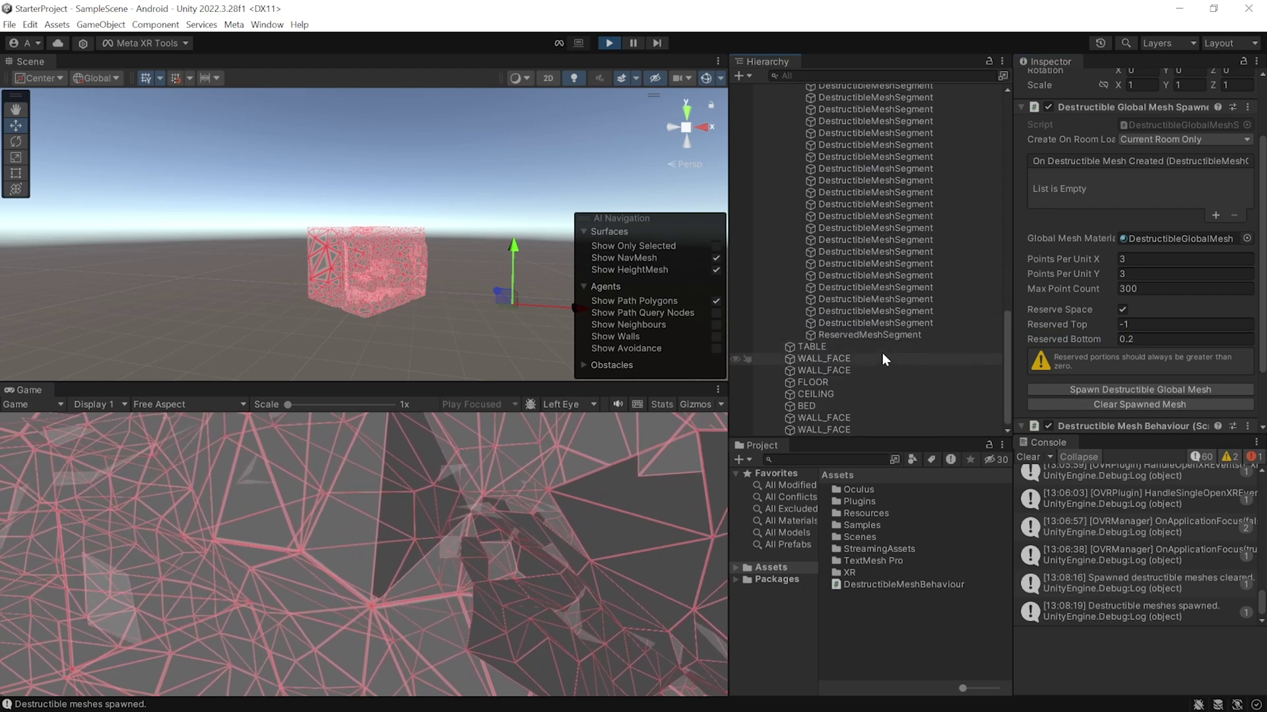
pyautogui.click(858, 335)
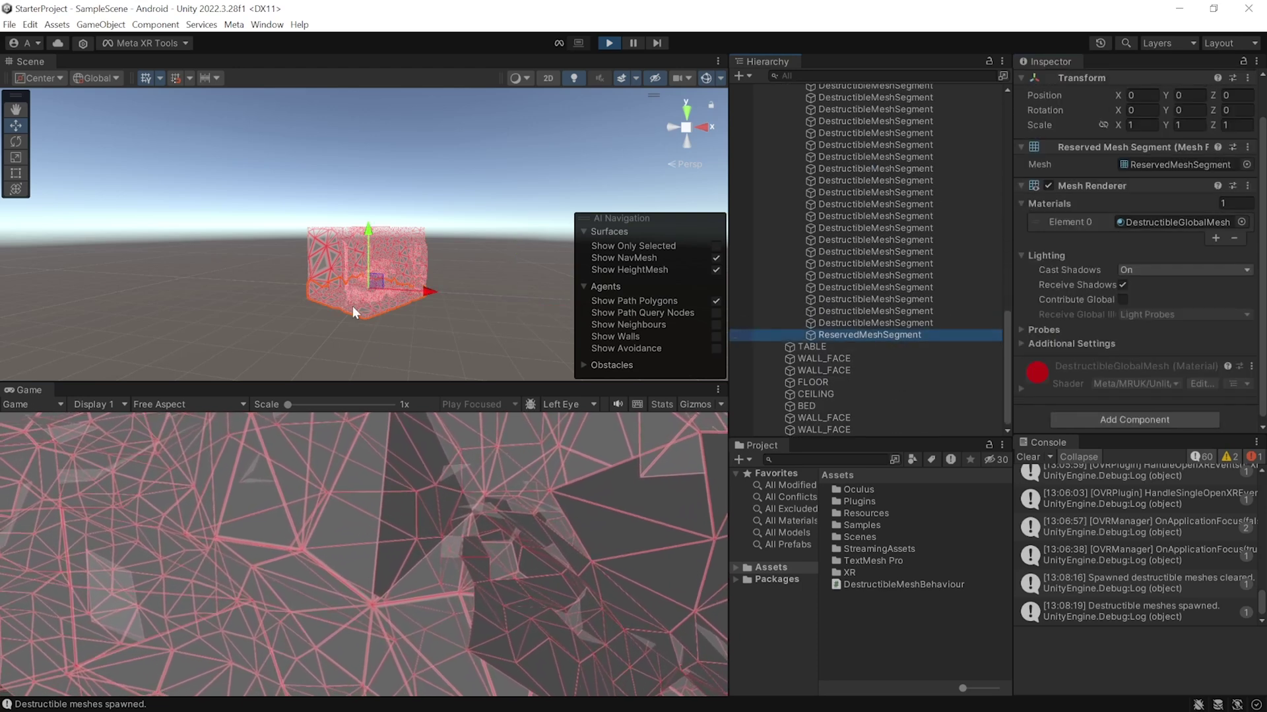
pyautogui.moveTo(352, 306); pyautogui.dragTo(360, 319, button='middle')
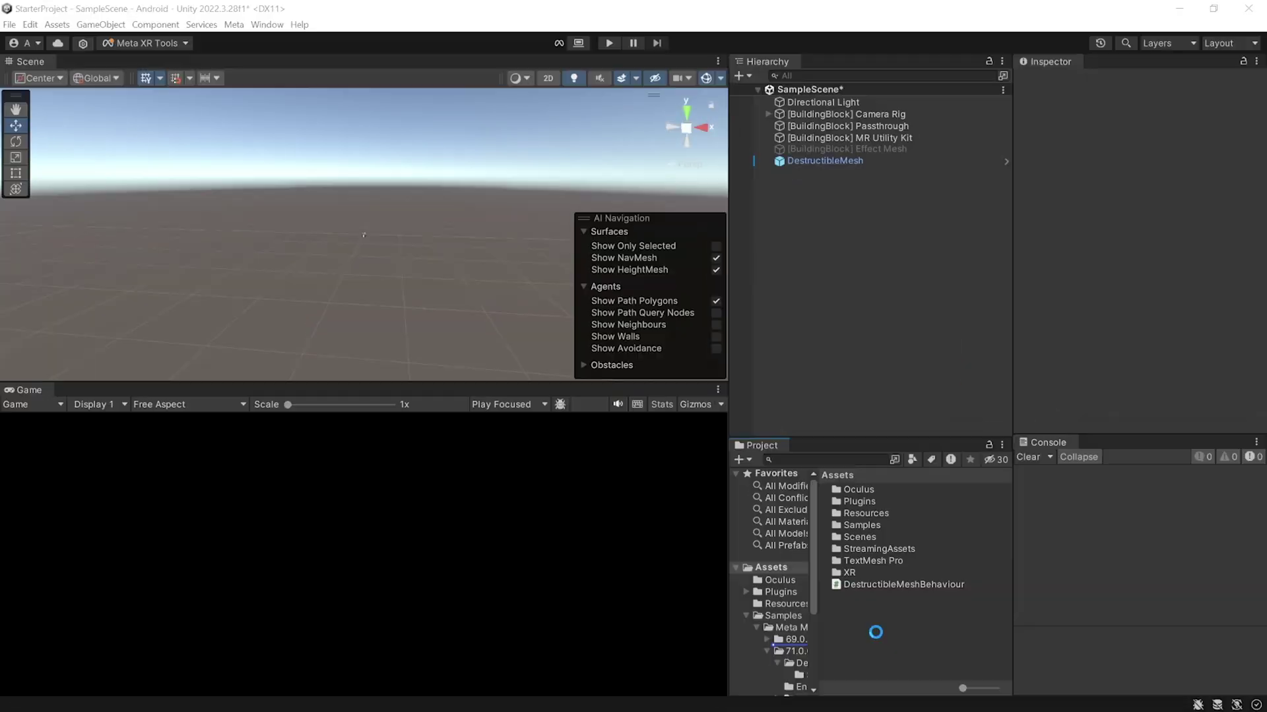
# Import the selected environment package contents.
pyautogui.click(464, 577)
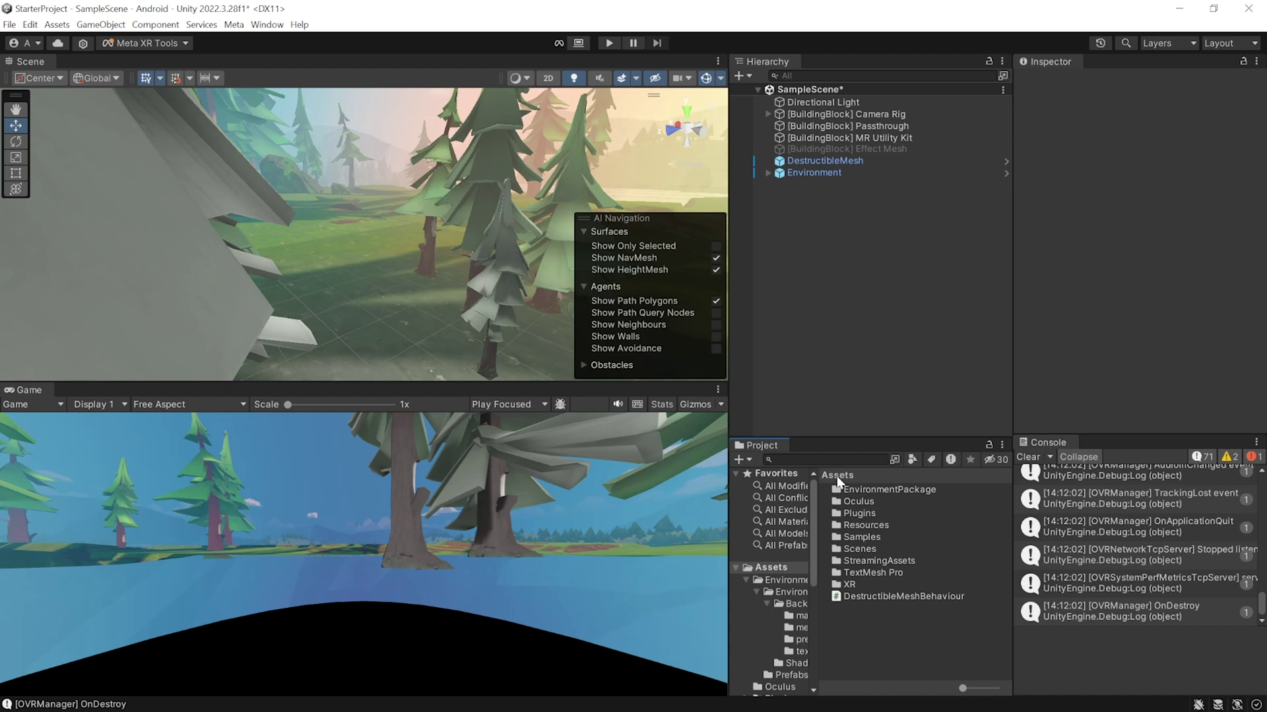
# Create a new material in Assets named SelectivePassthrough.
pyautogui.rightClick(845, 648)
pyautogui.moveTo(930, 246)
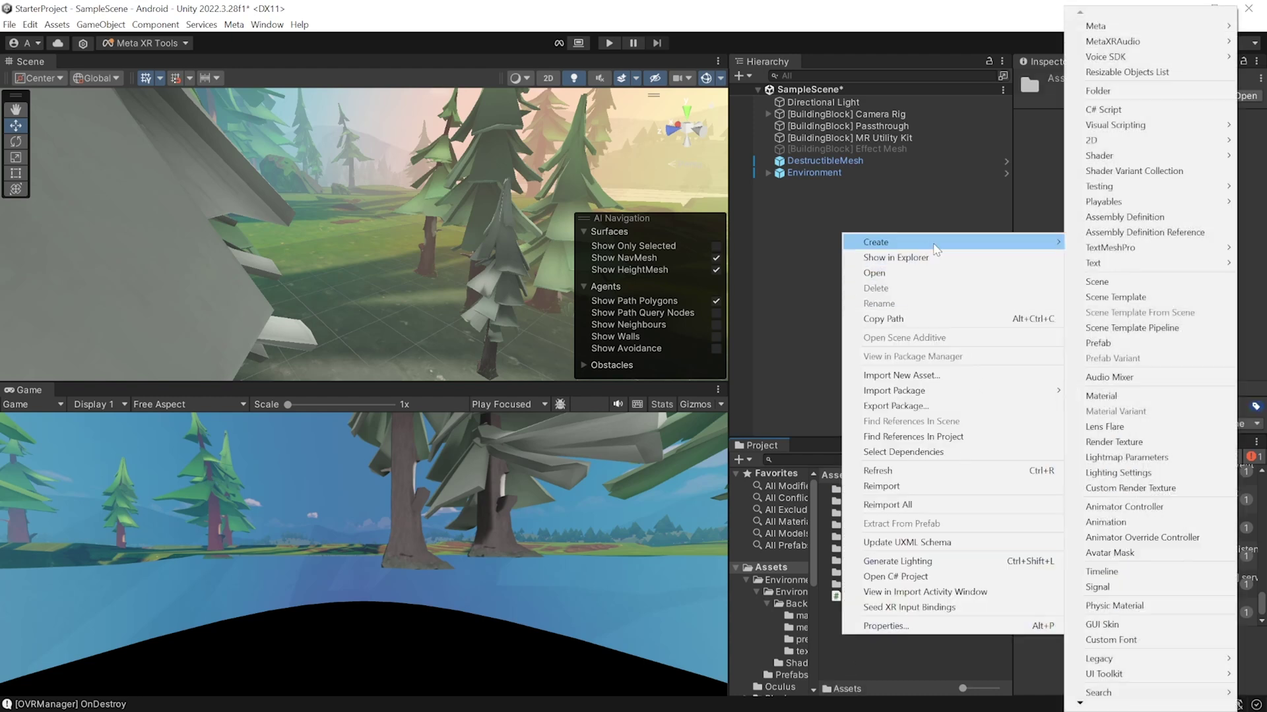
pyautogui.click(1121, 395)
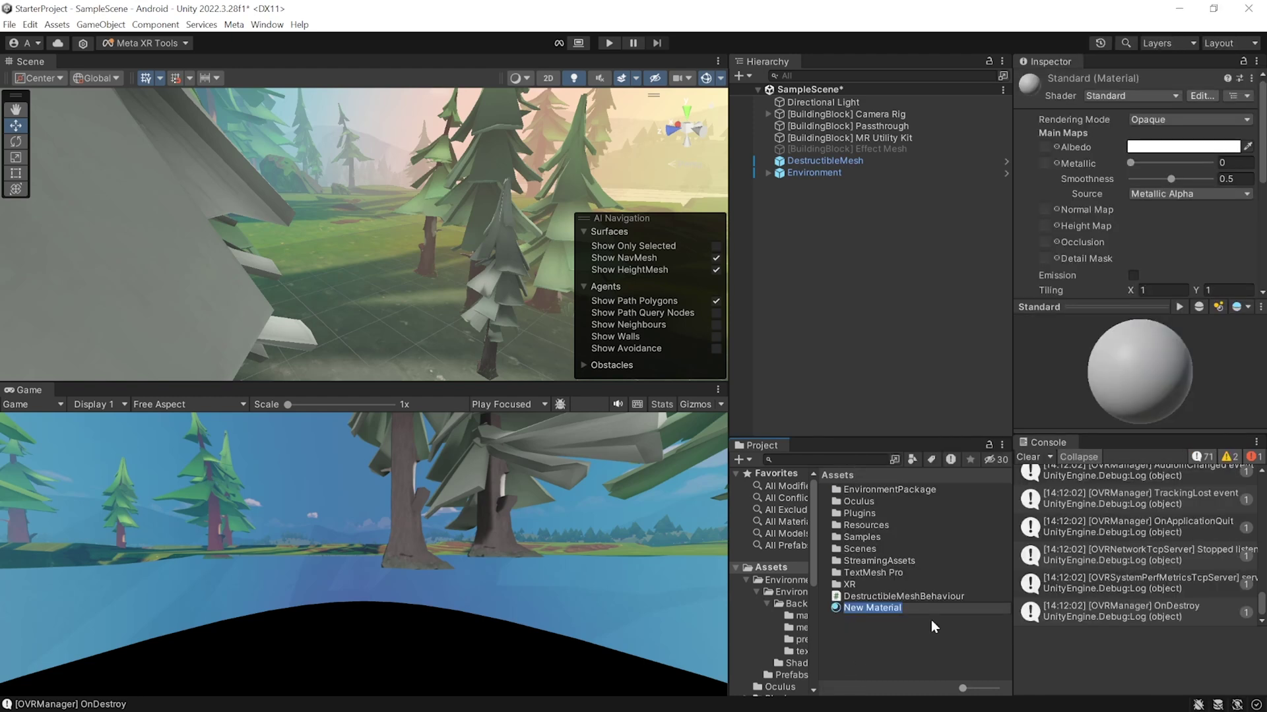
pyautogui.write('SelectivePassthrough')
pyautogui.press('Return')
# Give it the Oculus/SelectivePassthrough shader, Subtract blend color and Transparent render queue.
pyautogui.click(1112, 97)
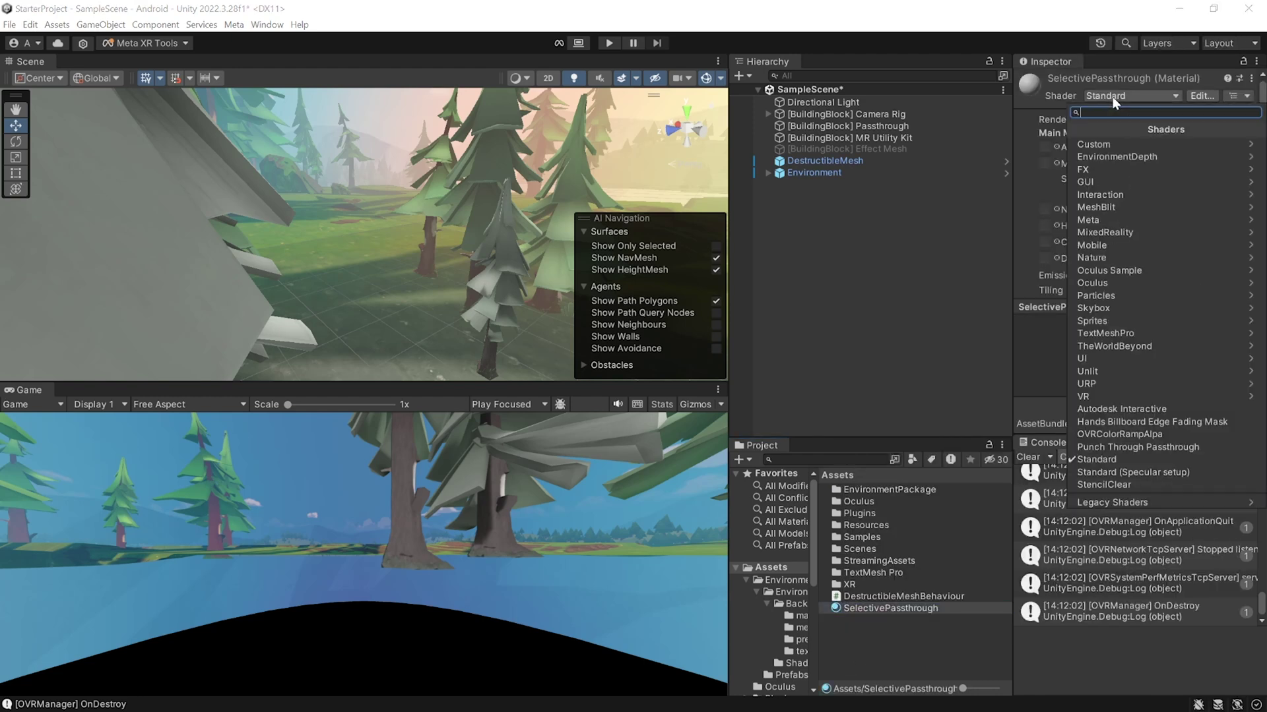
pyautogui.click(1095, 282)
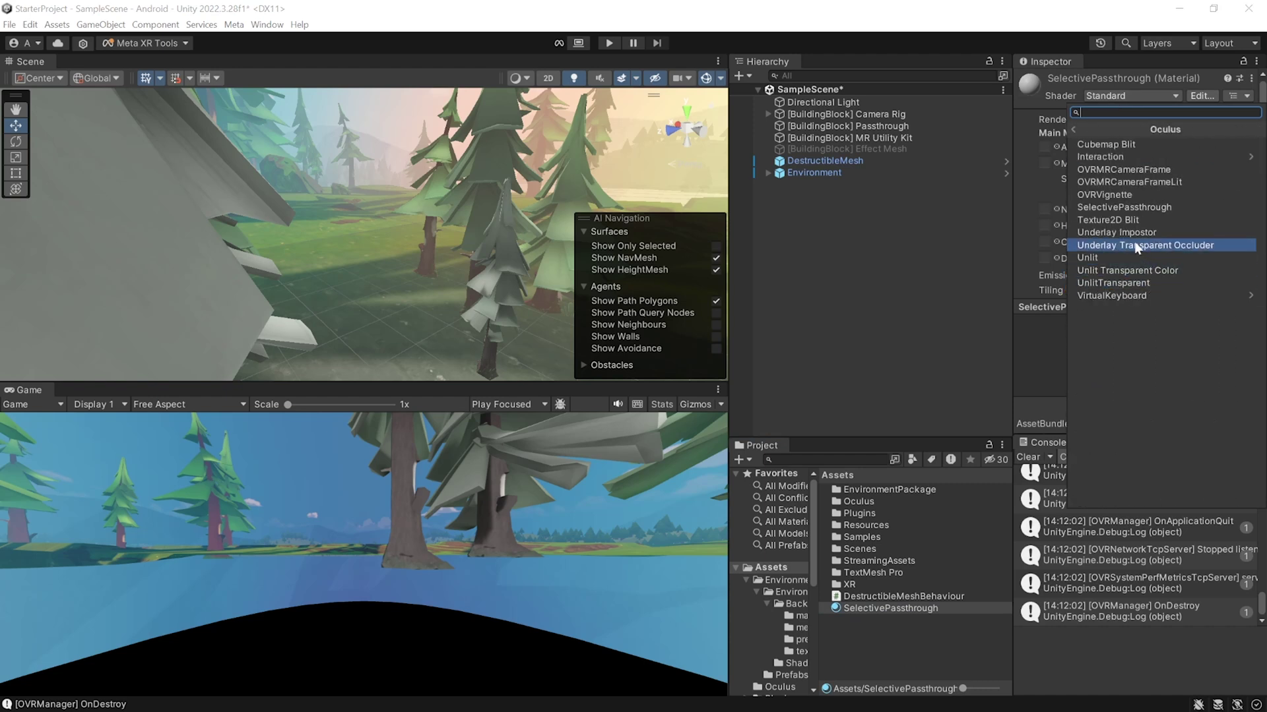
pyautogui.click(1123, 206)
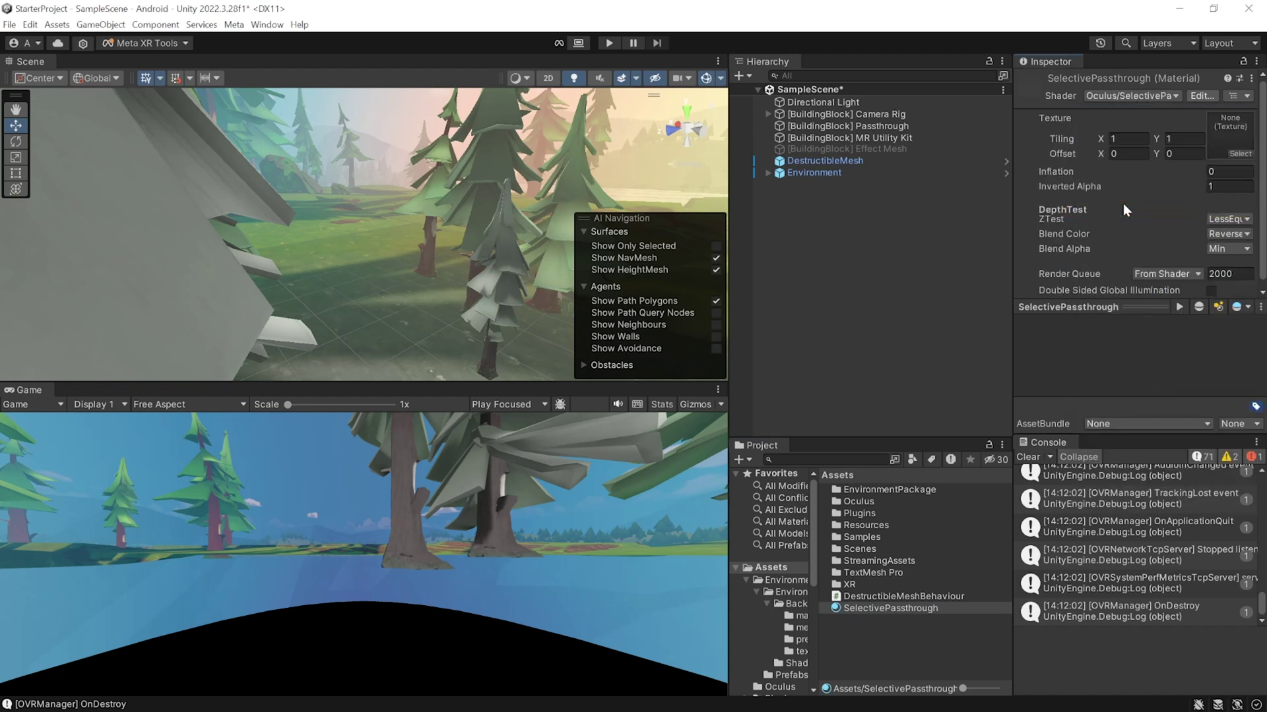
pyautogui.click(1230, 233)
pyautogui.click(1198, 184)
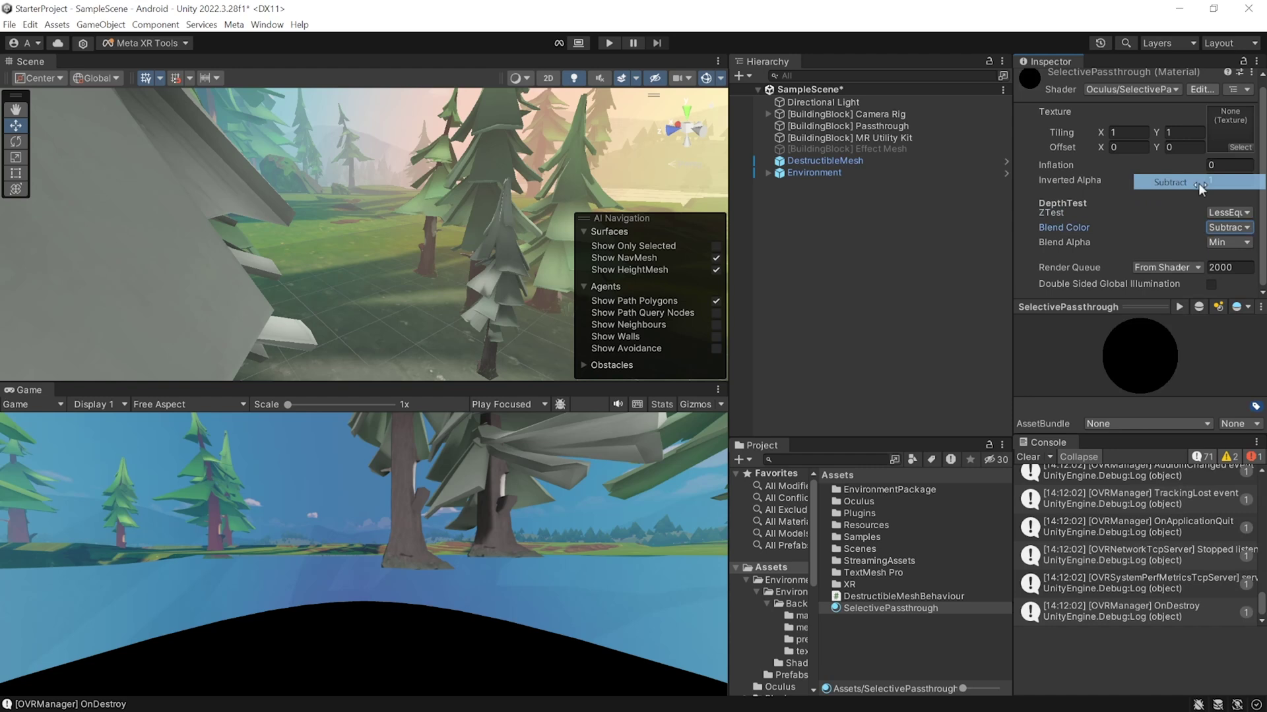
pyautogui.click(1176, 265)
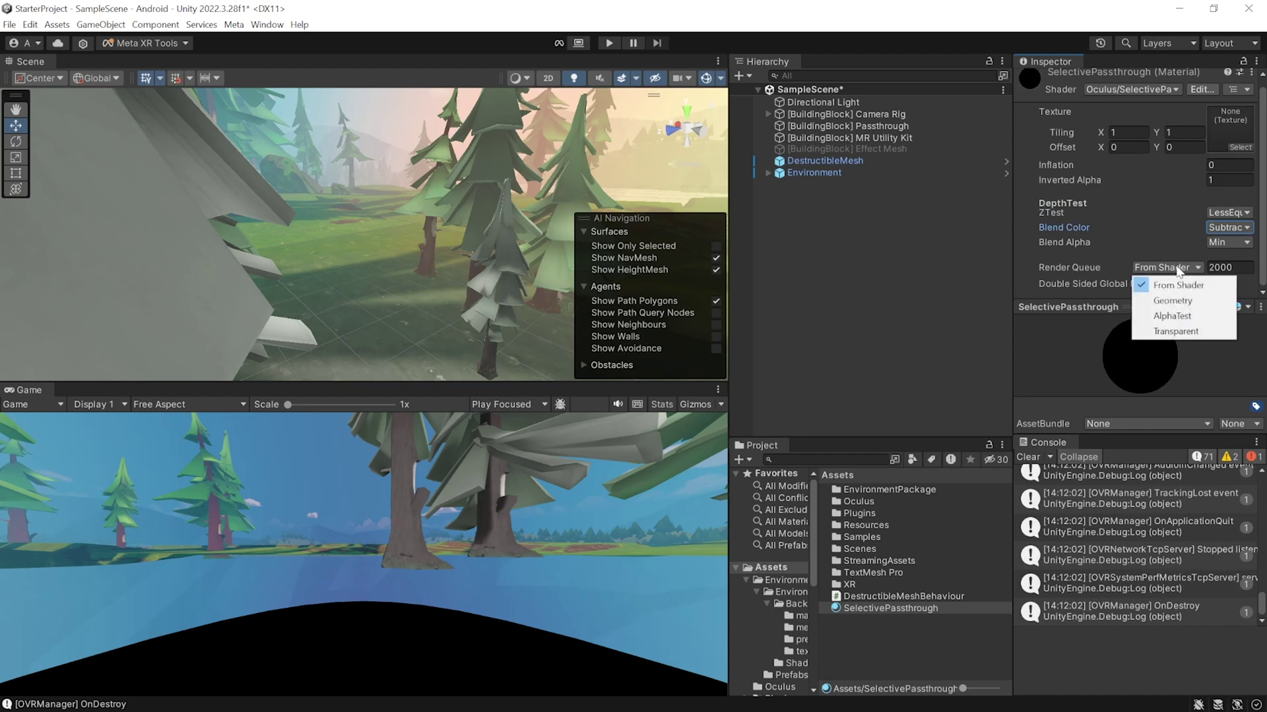
pyautogui.click(1207, 332)
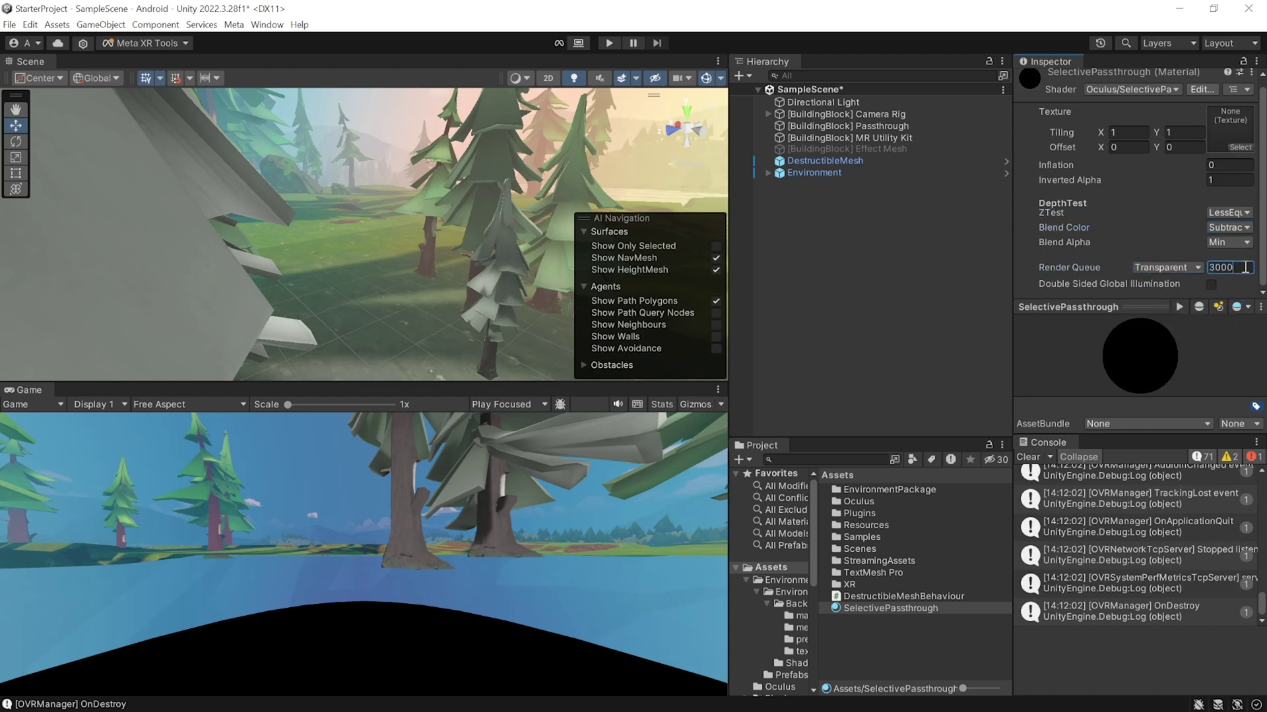
# Assign SelectivePassthrough as DestructibleMesh's Global Mesh Material, save the scene and start Play mode.
pyautogui.click(853, 161)
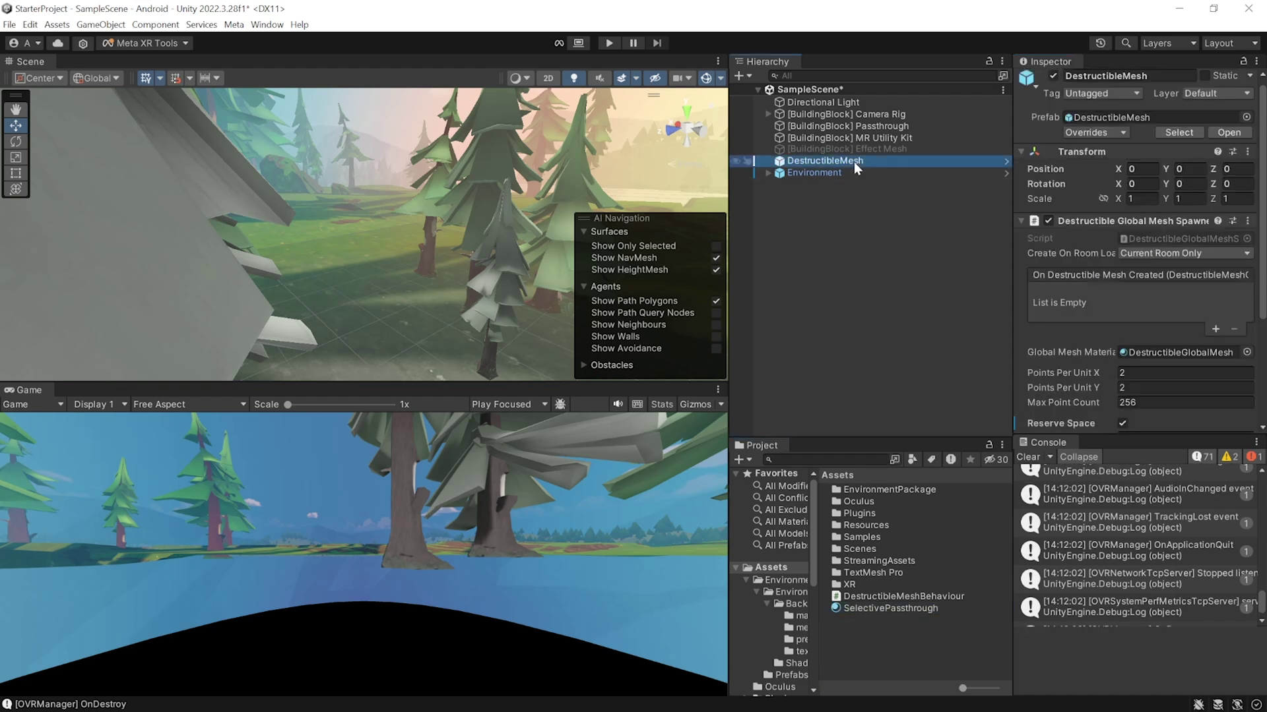
pyautogui.scroll(-3, 1135, 317)
pyautogui.moveTo(890, 611); pyautogui.dragTo(1166, 266)
pyautogui.scroll(3, 1137, 258)
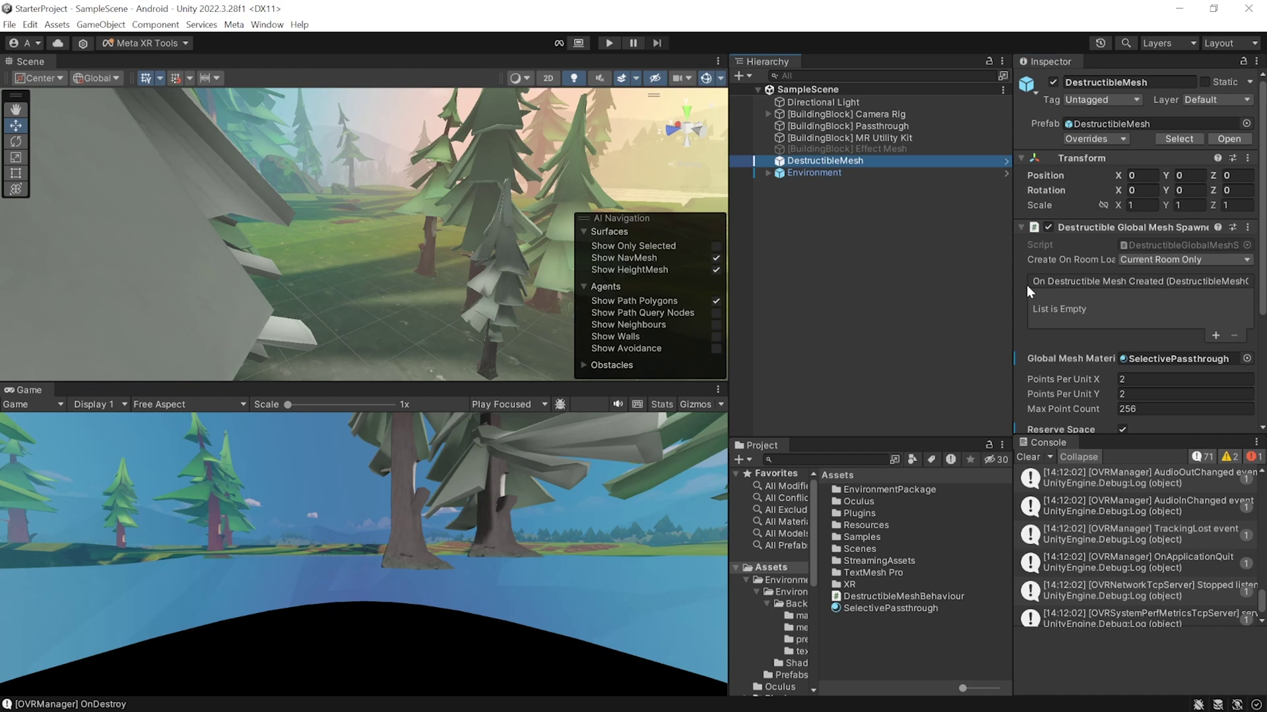
pyautogui.hotkey('ctrl', 's')
pyautogui.click(610, 43)
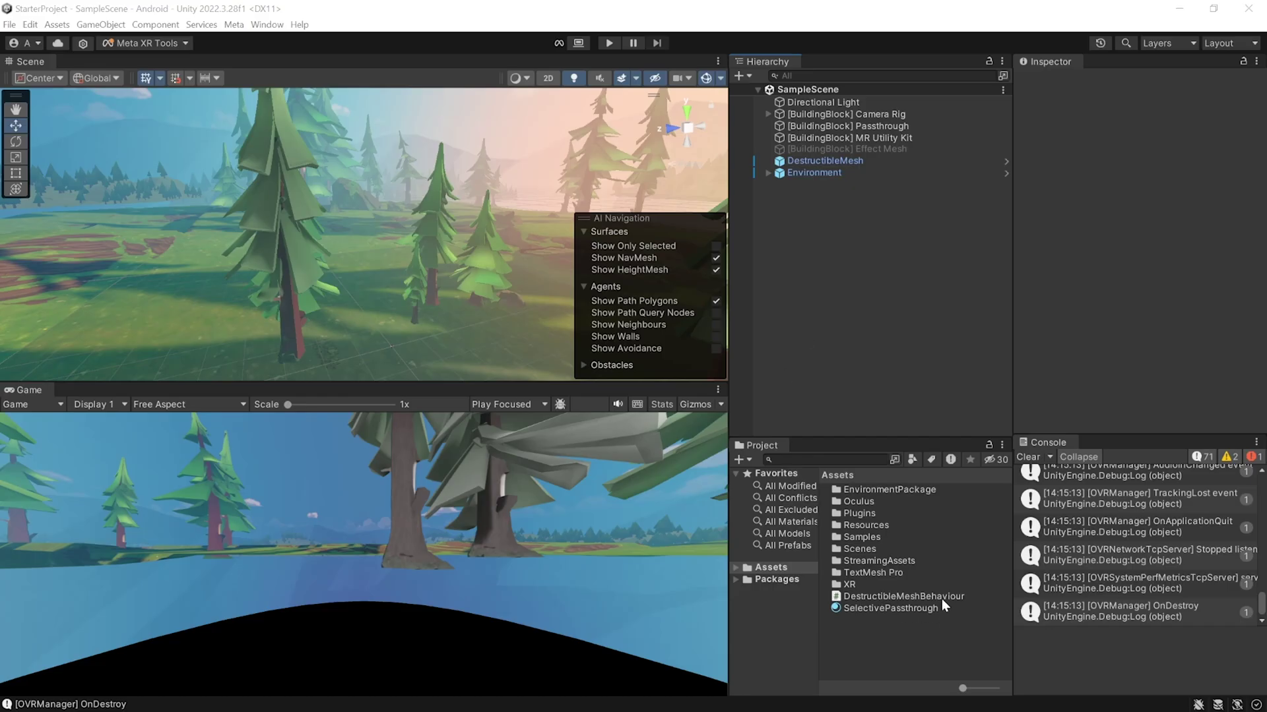
# In DestructibleMeshBehaviour, paste three new field declarations and an Awake method that finds cameraRig.
pyautogui.doubleClick(944, 598)
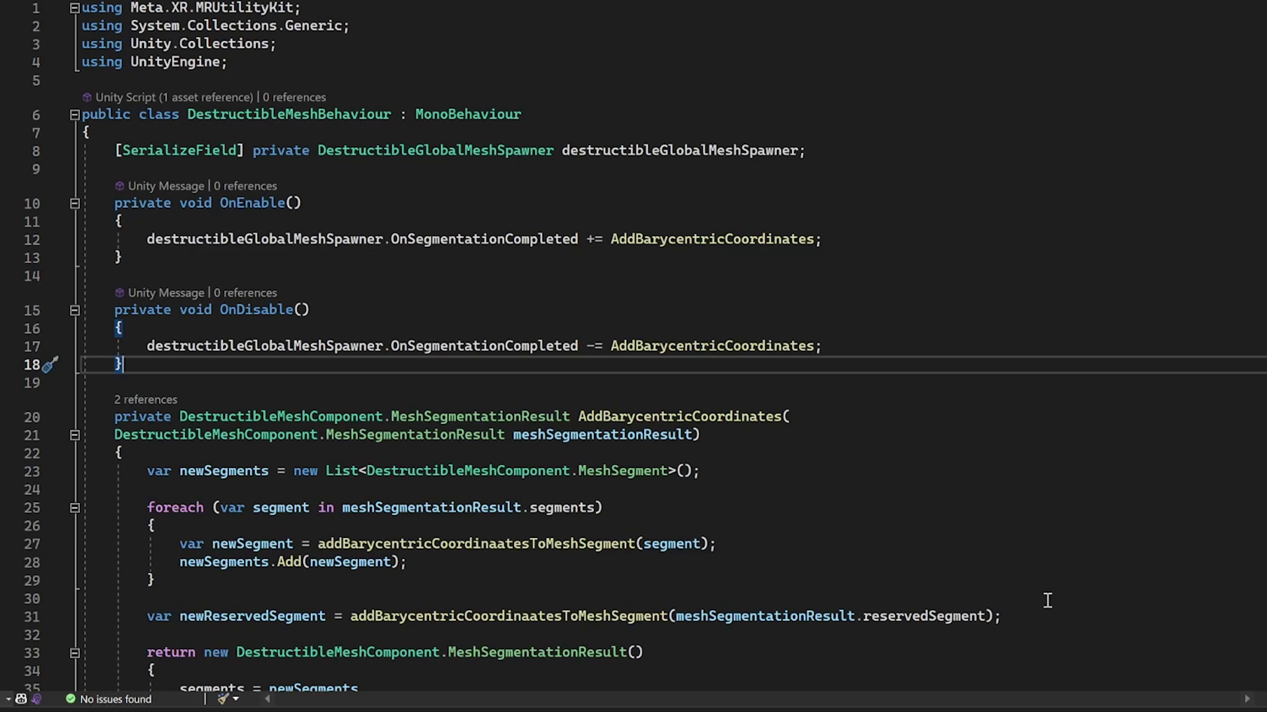
pyautogui.click(419, 169)
pyautogui.press('Return')
pyautogui.write('private DestructibleMeshComponent destructibleMeshComponent; private List<GameObject> globalMeshSegments = new(); private OVRCameraRig cameraRig;')
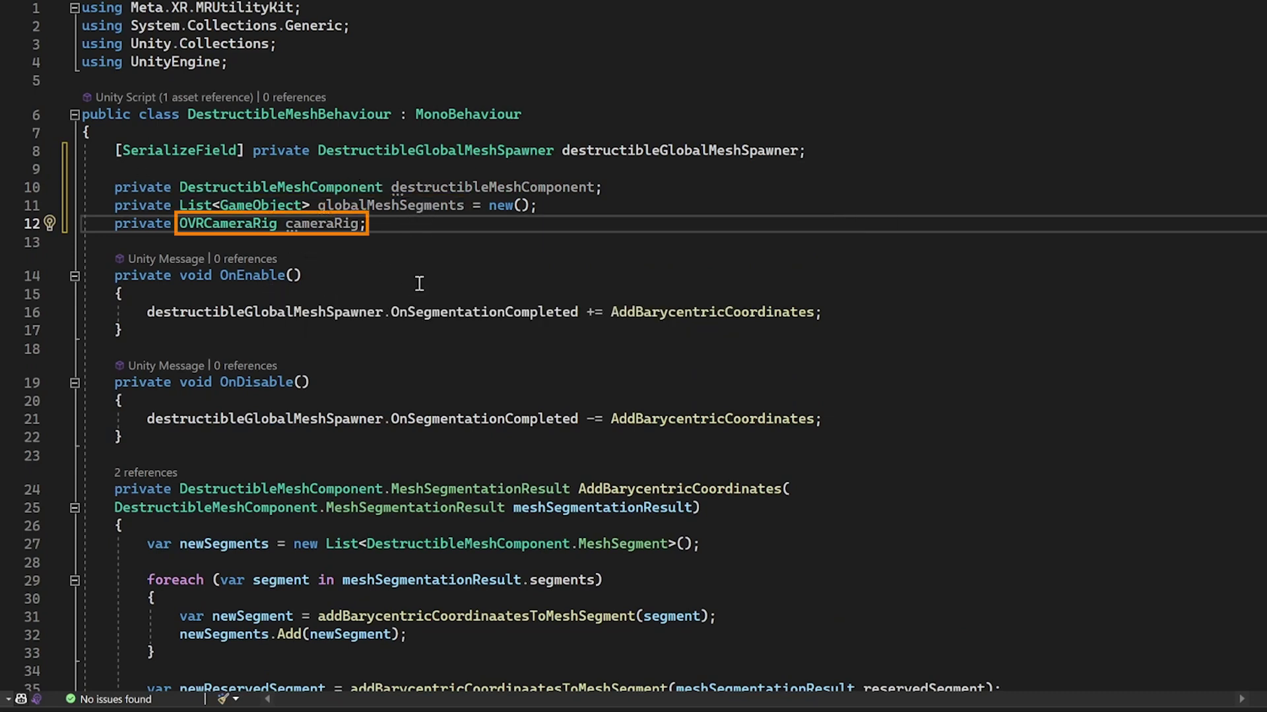
pyautogui.press('Return')
pyautogui.press('Return')
pyautogui.write('private void Awake() {     cameraRig = FindObjectOfType<OVRCameraRig>(); }')
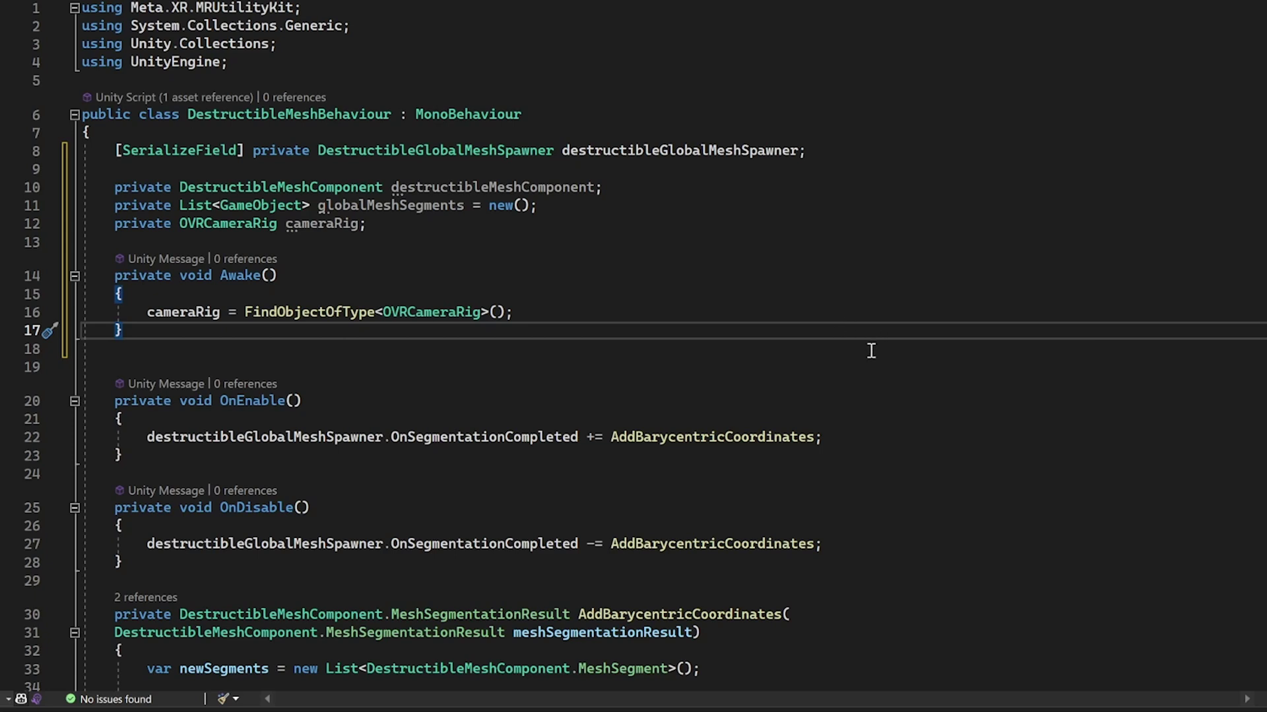
# Register the OnDestructibleMeshCreated listener in OnEnable and paste the MeshCollider-adding handler method.
pyautogui.click(825, 436)
pyautogui.press('Return')
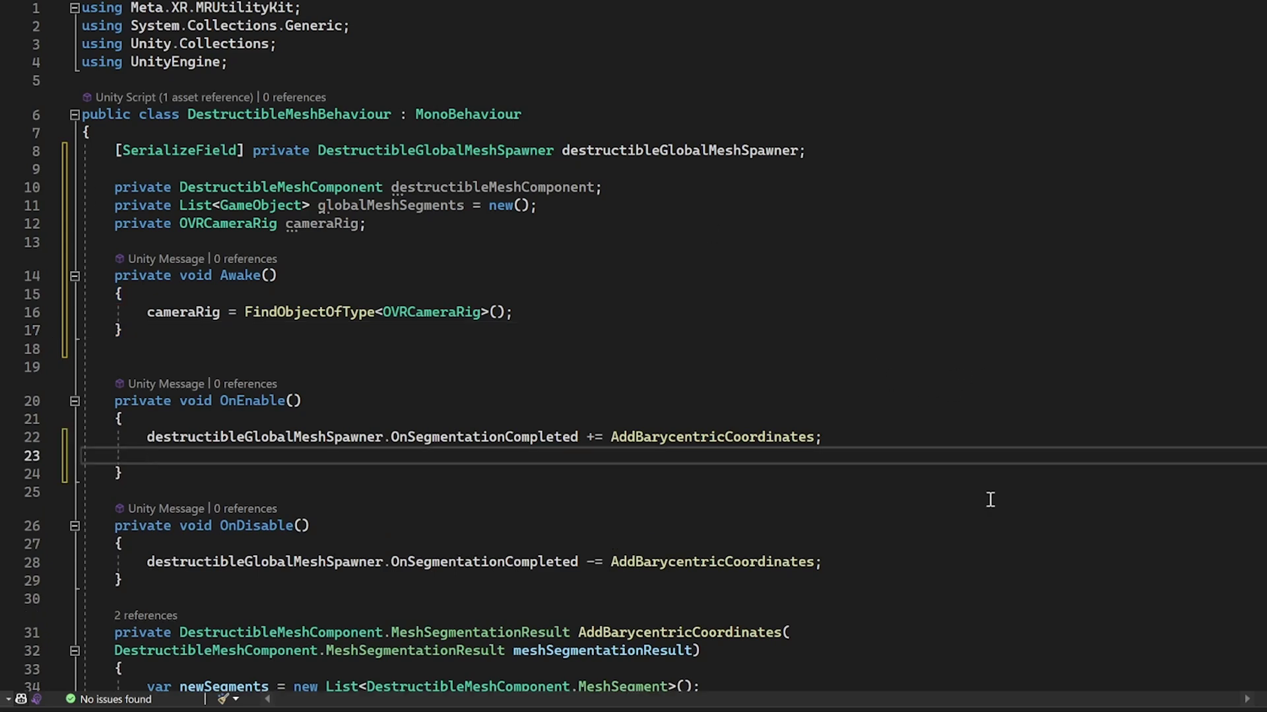
pyautogui.write('destructibleGlobalMeshSpawner.OnDestructibleMeshCreated.AddListener(OnDestructibleMeshCreated);')
pyautogui.scroll(-1, 454, 532)
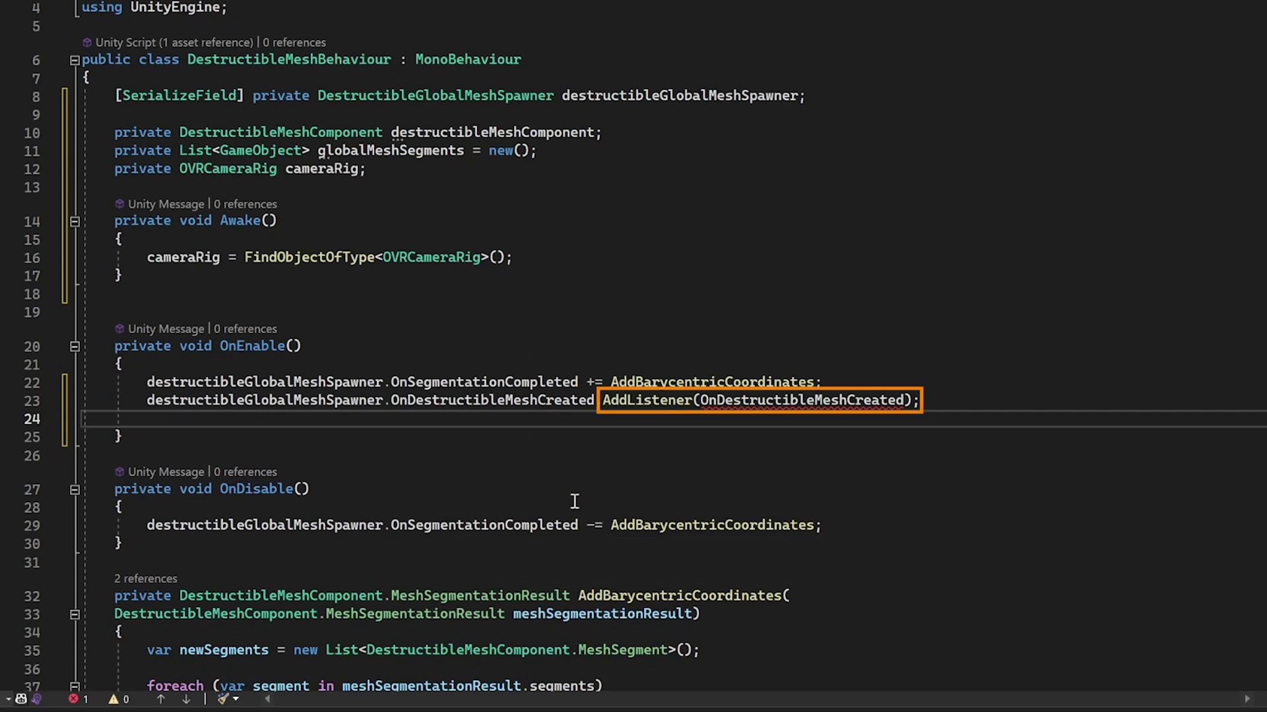
pyautogui.moveTo(614, 403)
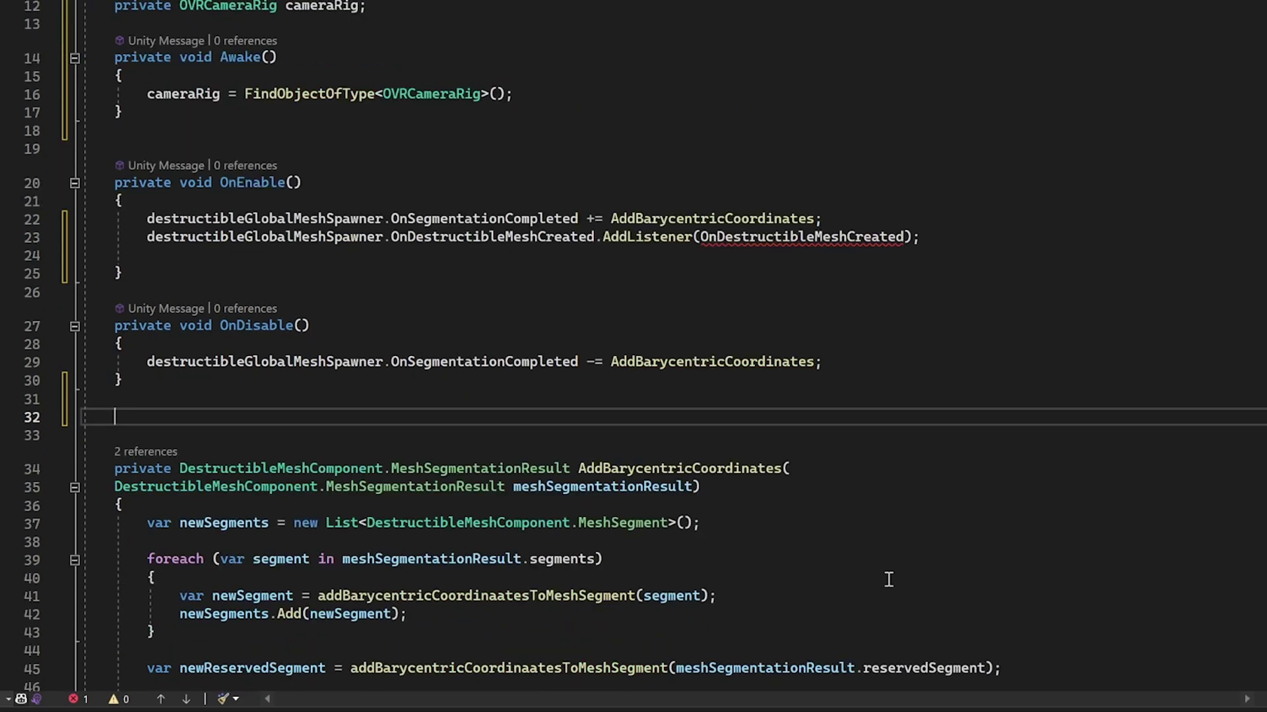
pyautogui.write('private void OnDestructibleMeshCreated(DestructibleMeshComponent destructibleMeshComponentRef) {     destructibleMeshComponent = destructibleMeshComponentRef;     destructibleMeshComponent.GetDestructibleMeshSegments(globalMeshSegments);     foreach (var globalMeshSegment in globalMeshSegments)     {         globalMeshSegment.AddComponent<MeshCollider>();     } }')
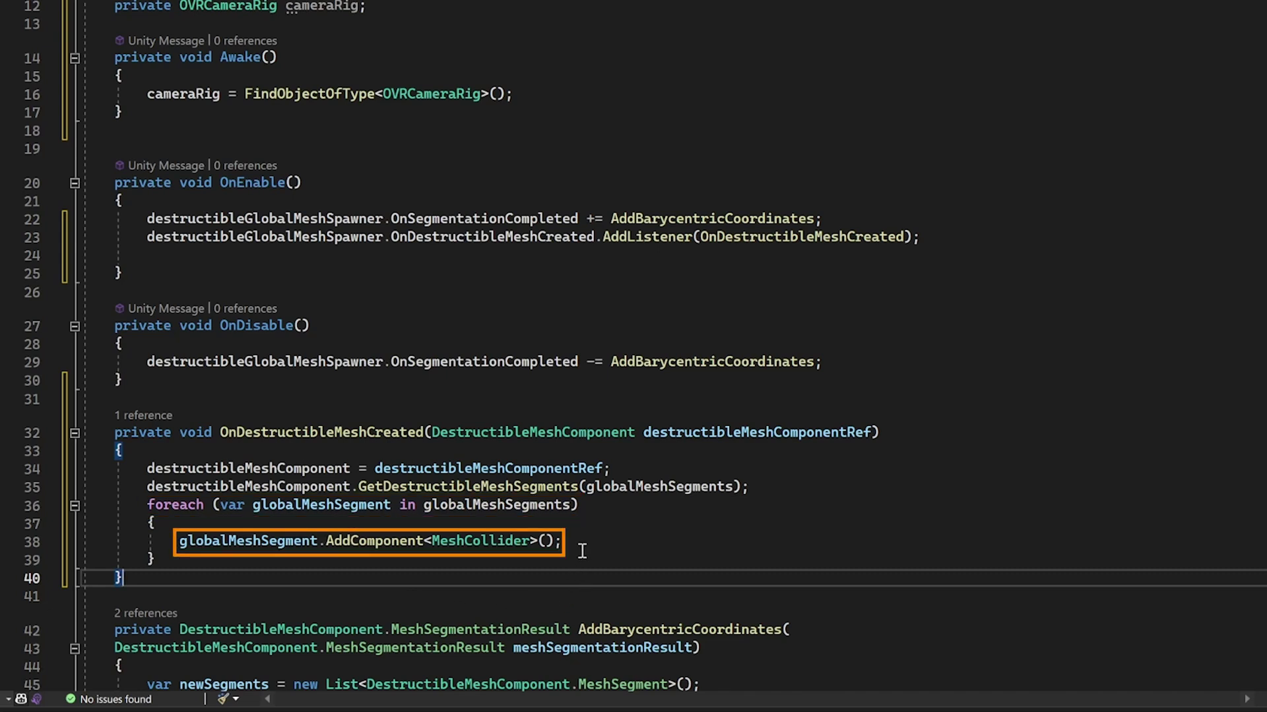
# Add the matching RemoveListener line for mesh creation inside OnDisable.
pyautogui.scroll(-1, 582, 551)
pyautogui.click(830, 310)
pyautogui.press('Return')
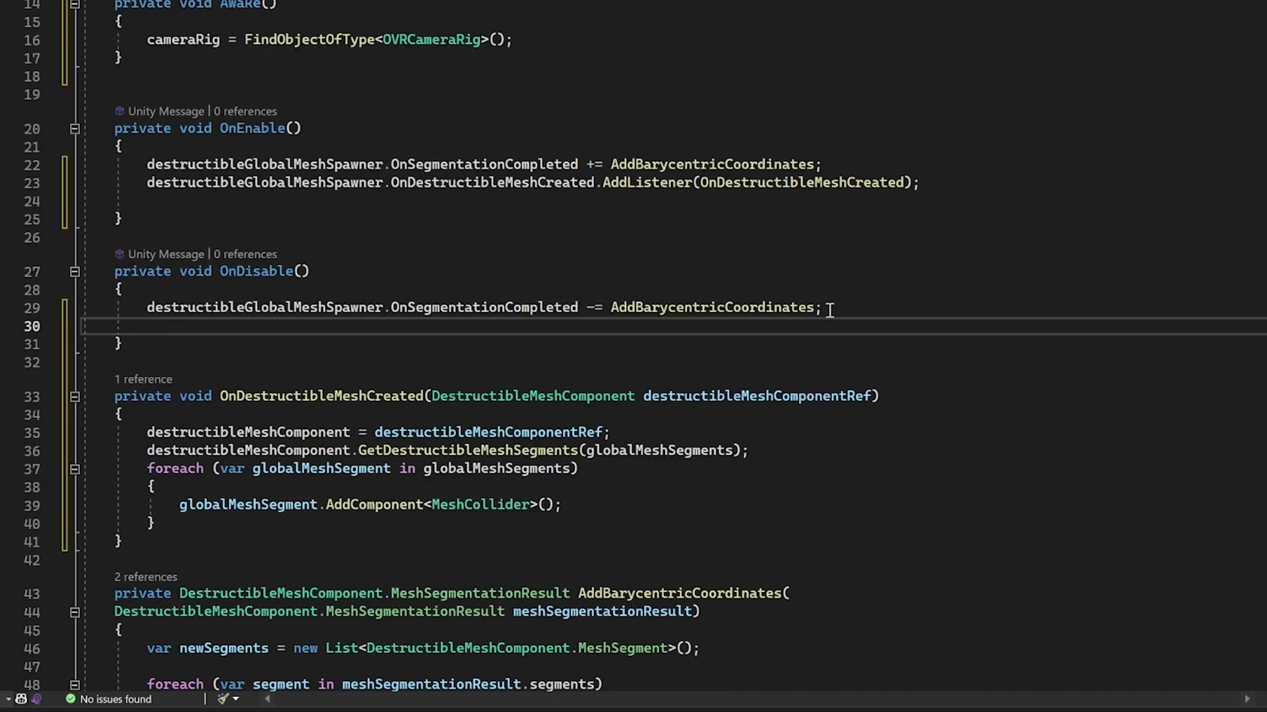
pyautogui.write('destructibleGlobalMeshSpawner.OnDestructibleMeshCreated.RemoveListener(OnDestructibleMeshCreated);')
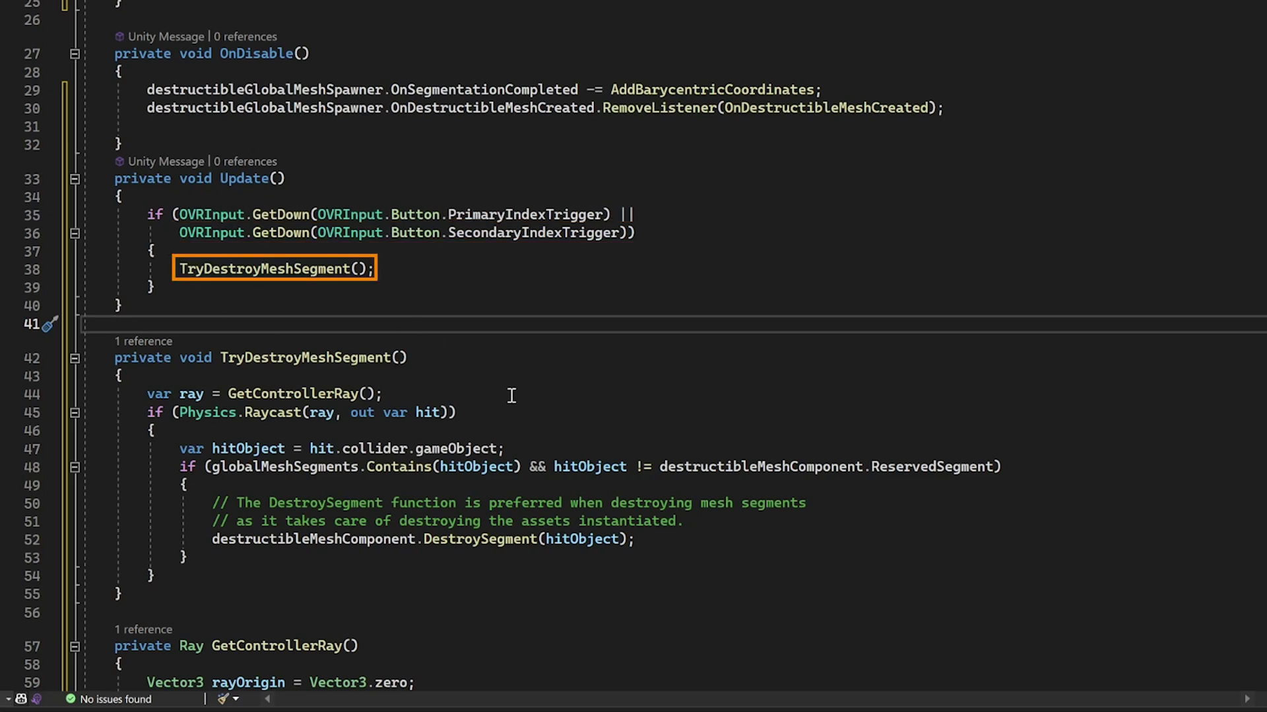
# Review the Update, TryDestroyMeshSegment and GetControllerRay code, then save the script.
pyautogui.scroll(-6, 294, 460)
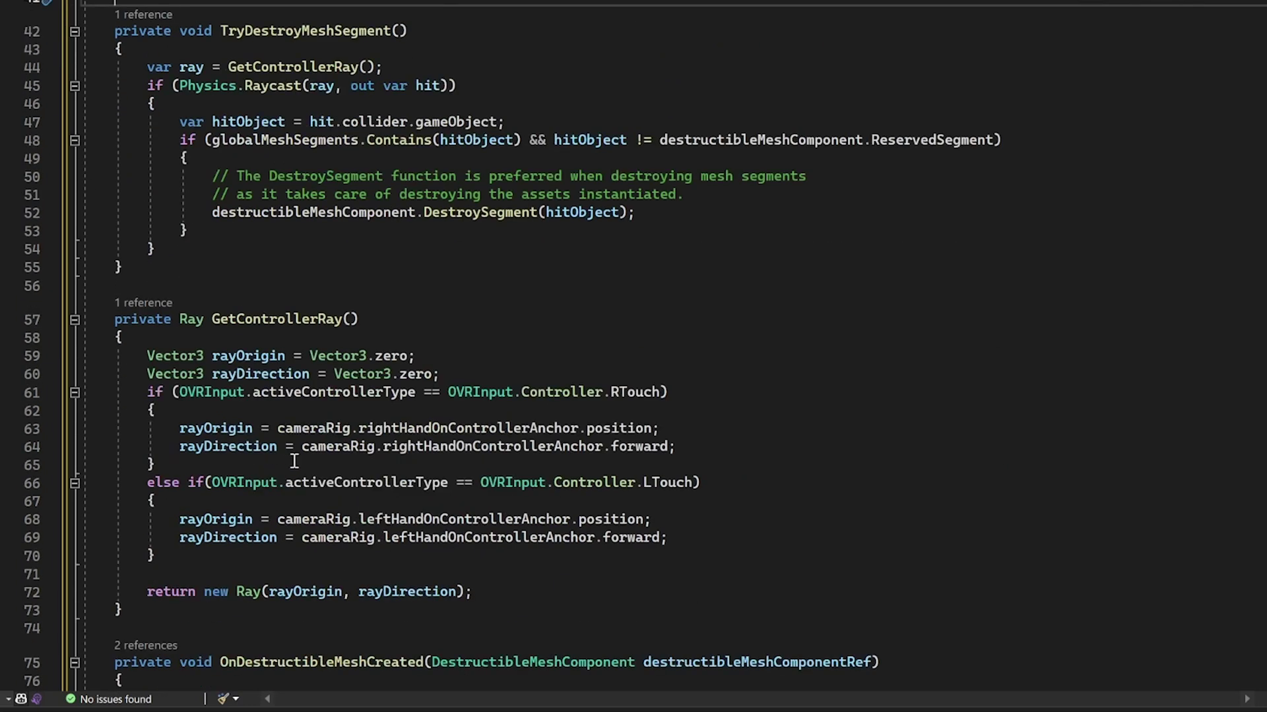
pyautogui.scroll(-3, 294, 460)
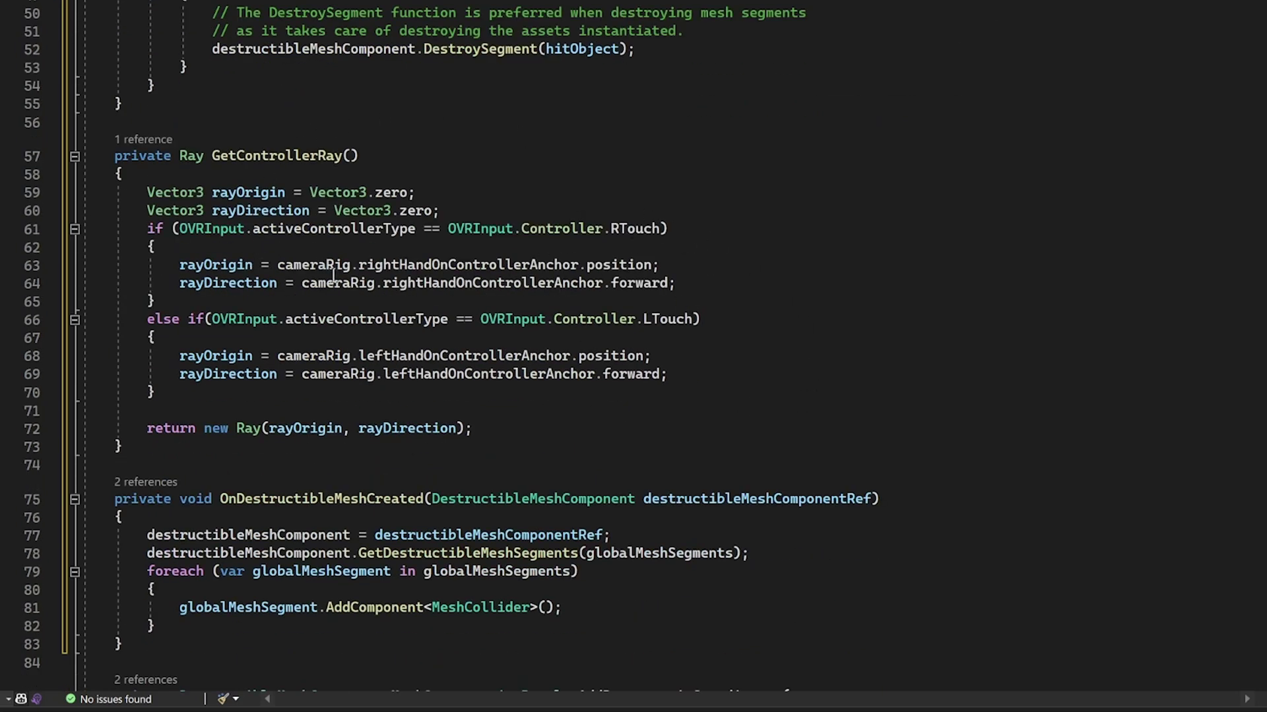
pyautogui.scroll(7, 741, 346)
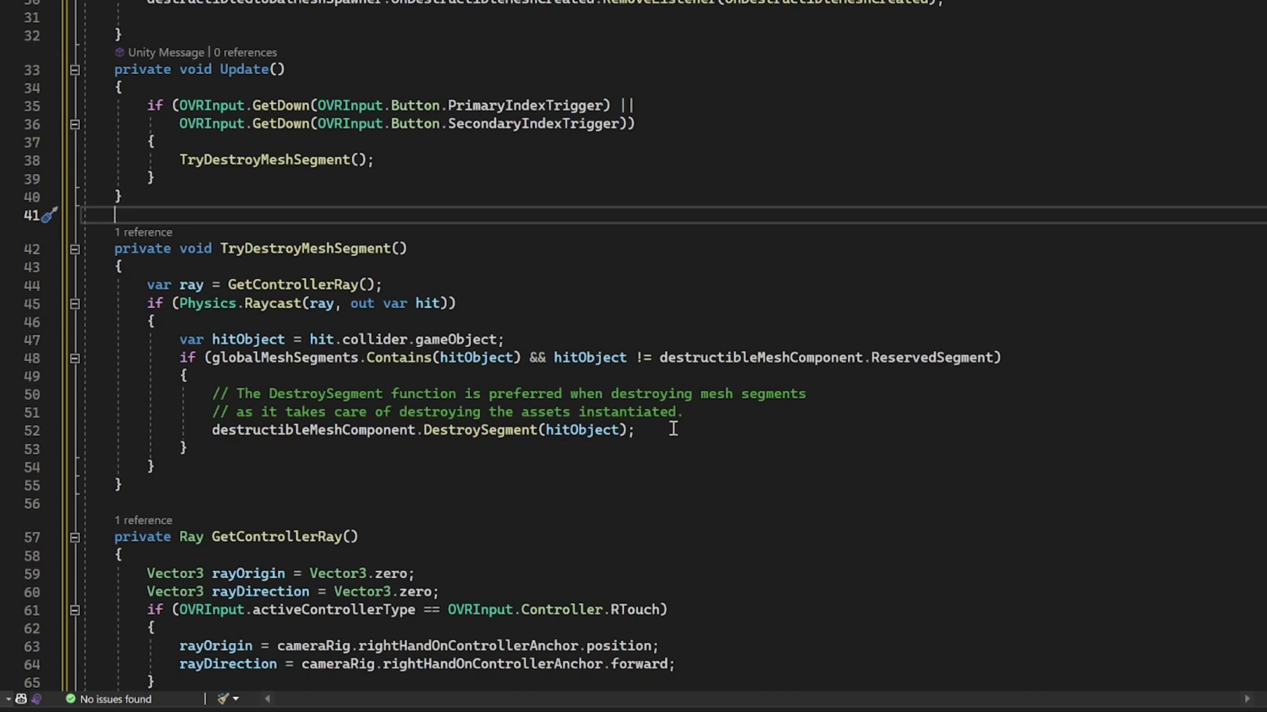
pyautogui.click(666, 447)
pyautogui.hotkey('ctrl', 's')
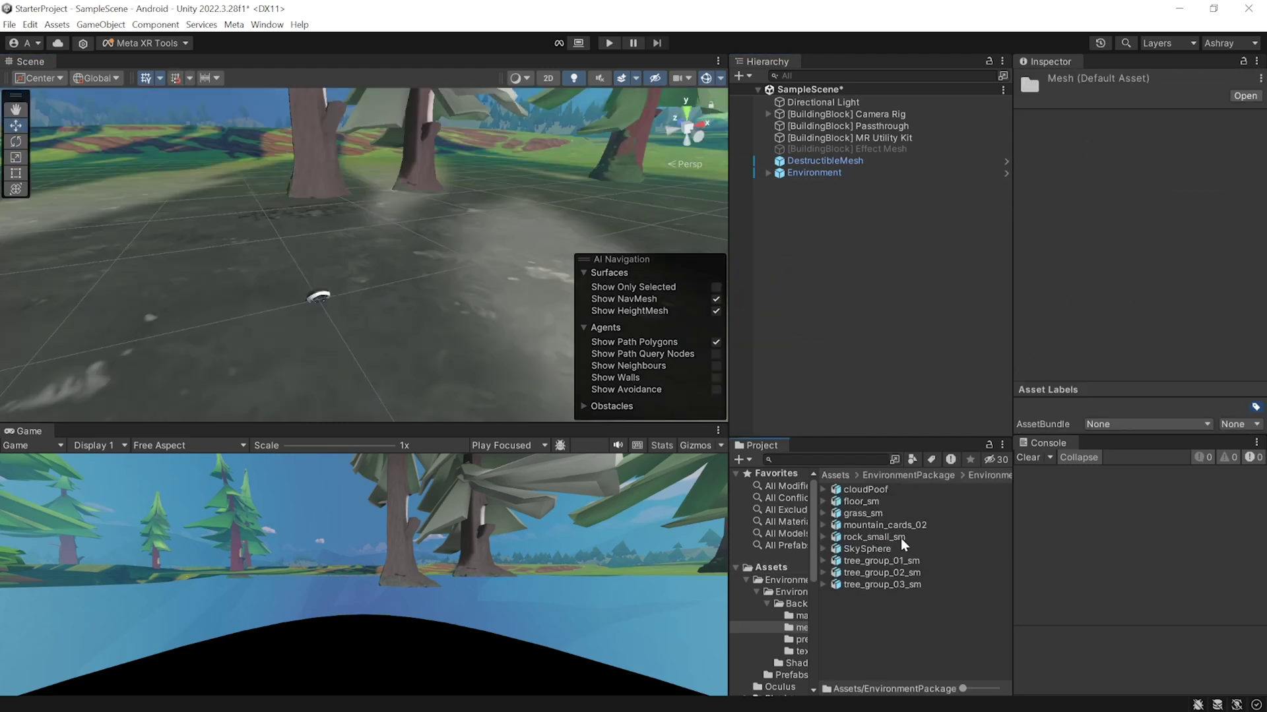
# Drag the Debries prefab from EnvironmentPackage > Prefabs into the scene hierarchy.
pyautogui.click(829, 477)
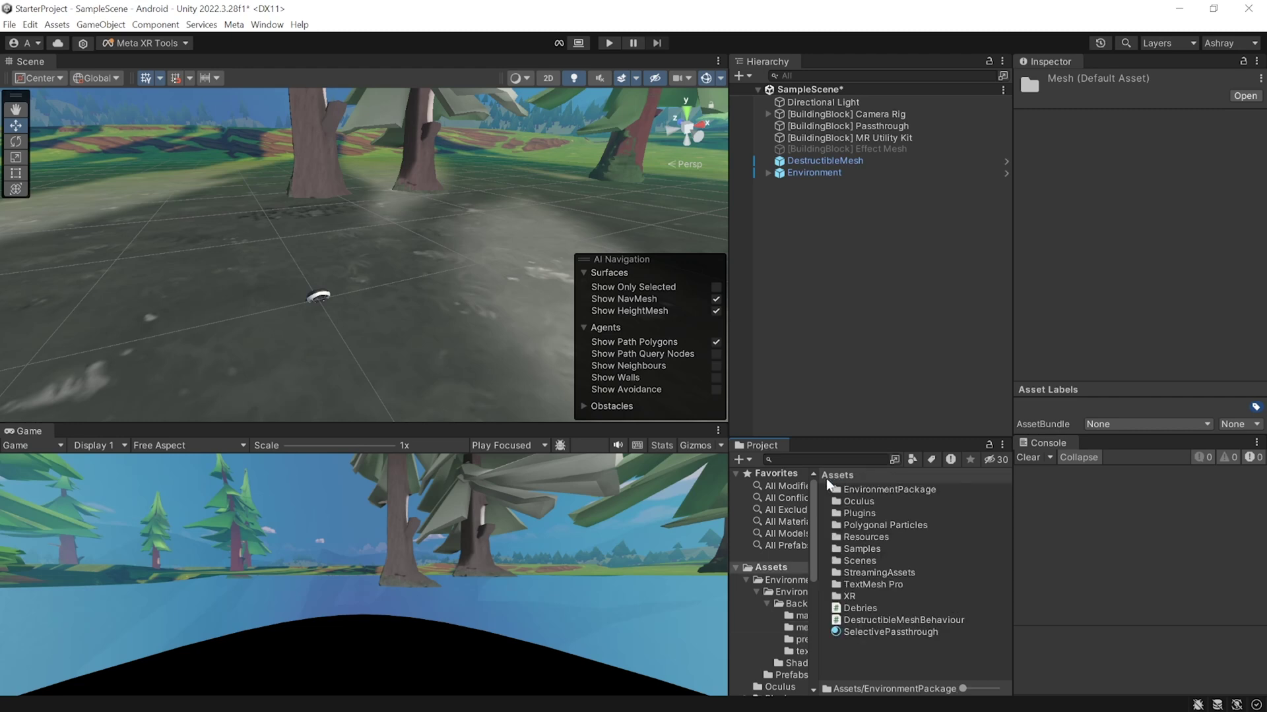
pyautogui.doubleClick(905, 491)
pyautogui.doubleClick(860, 501)
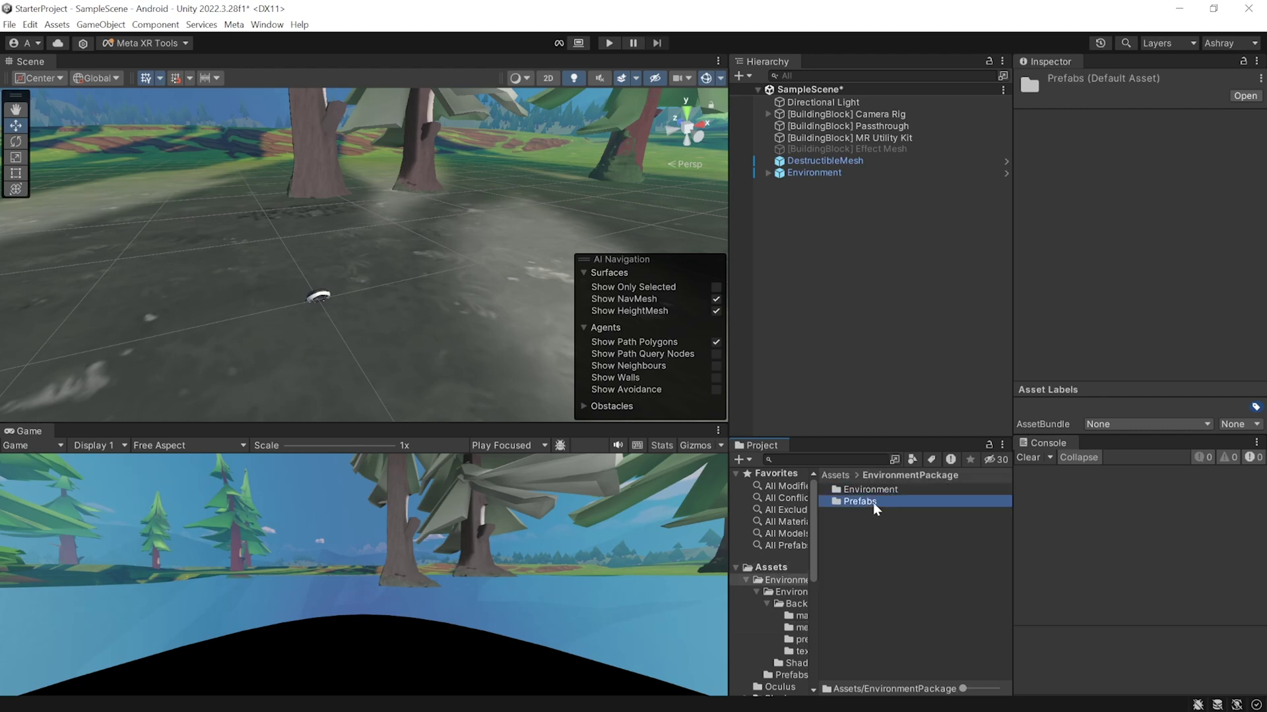
pyautogui.moveTo(858, 490); pyautogui.dragTo(833, 307)
# Expand Debries, select its twelve rock children, then reselect the parent Debries object.
pyautogui.click(768, 184)
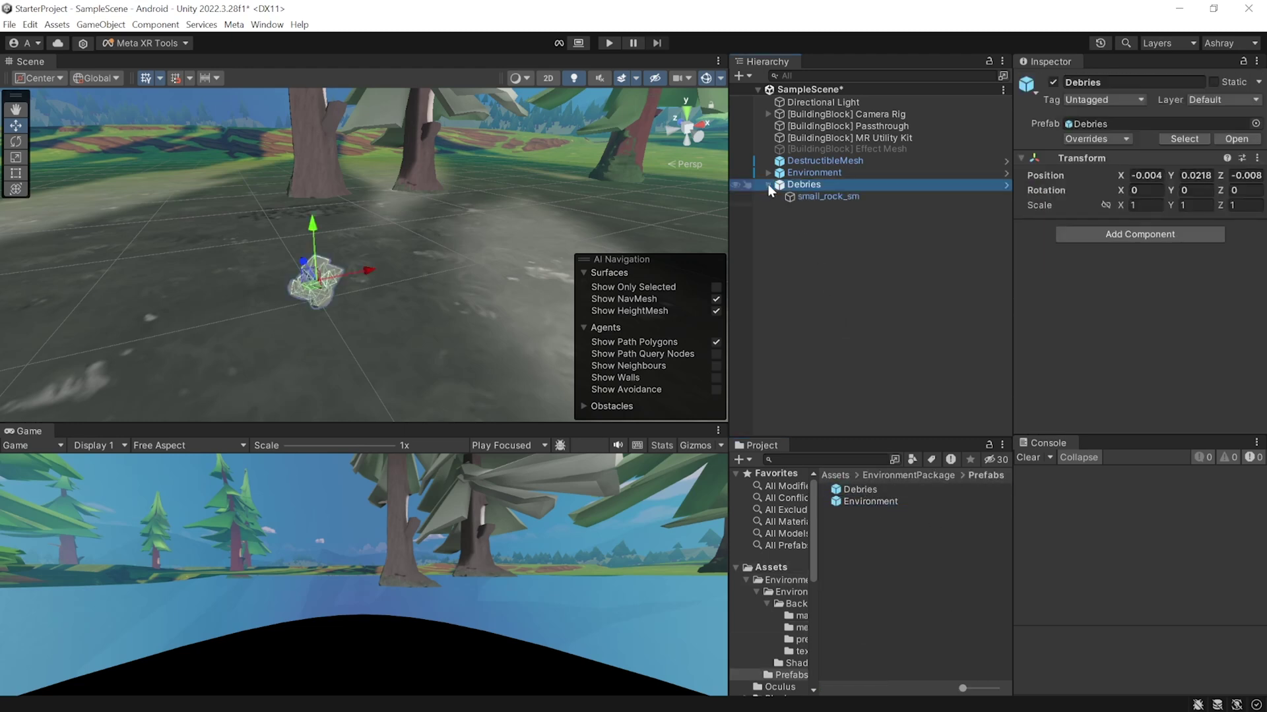
pyautogui.click(831, 198)
pyautogui.keyDown('shift'); pyautogui.click(853, 327); pyautogui.keyUp('shift')
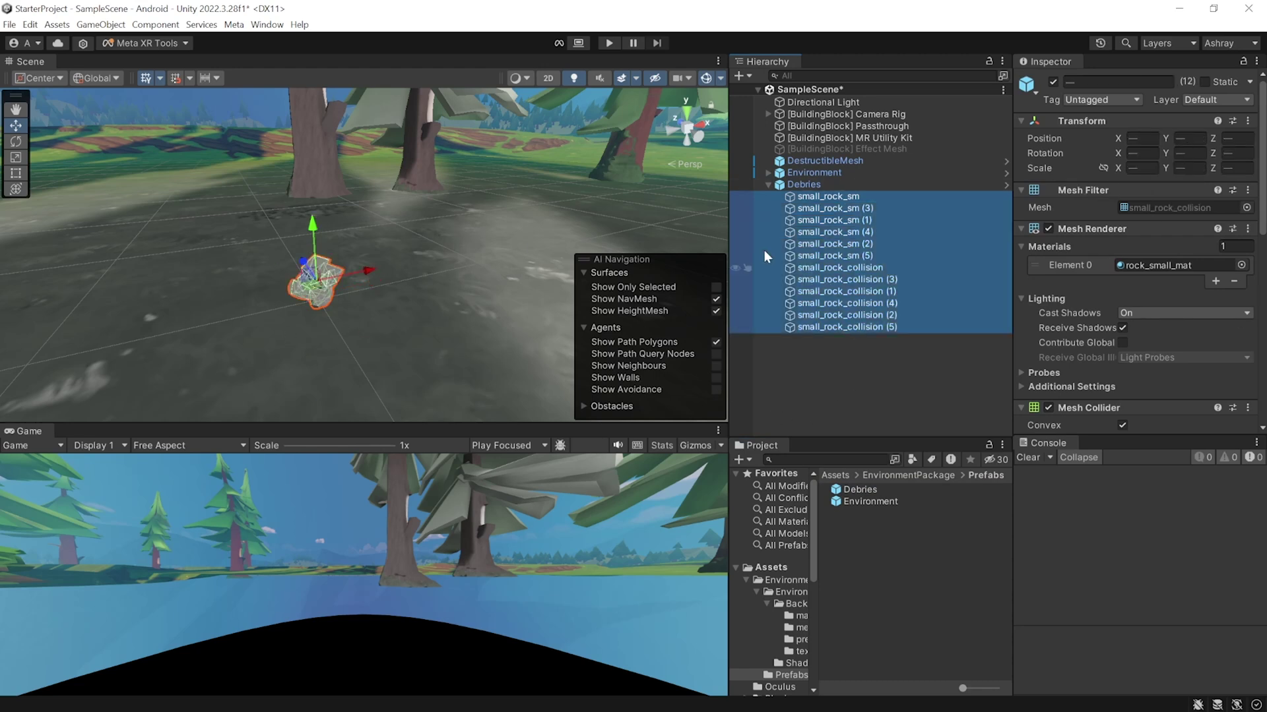
pyautogui.press('Left')
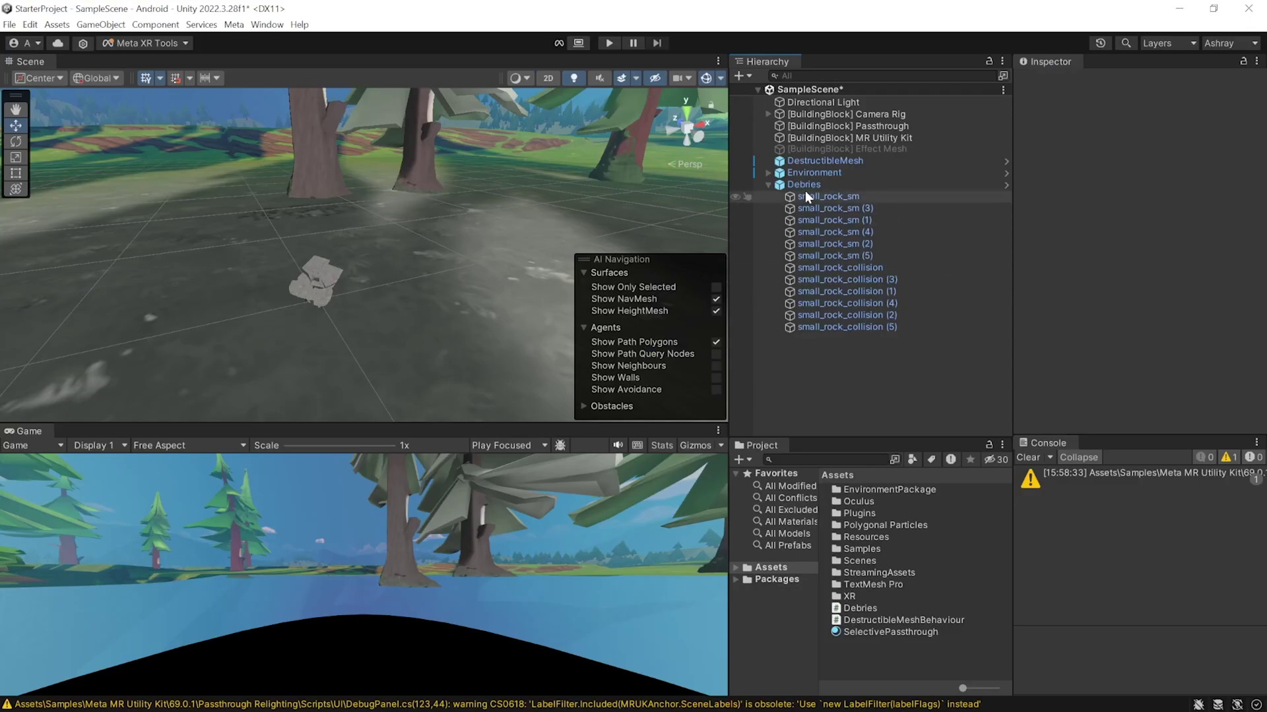
# Attach the Debries script to the Debries object and apply the override to its prefab.
pyautogui.click(802, 186)
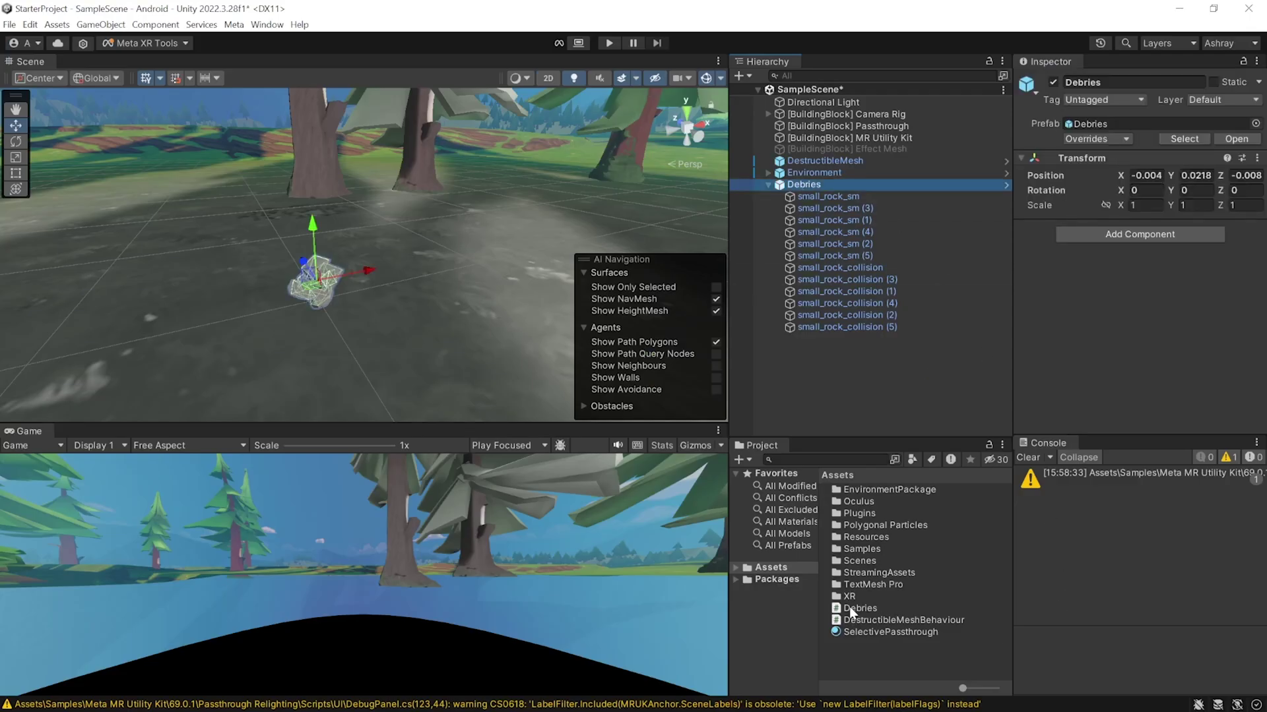
pyautogui.moveTo(851, 612); pyautogui.dragTo(1111, 351)
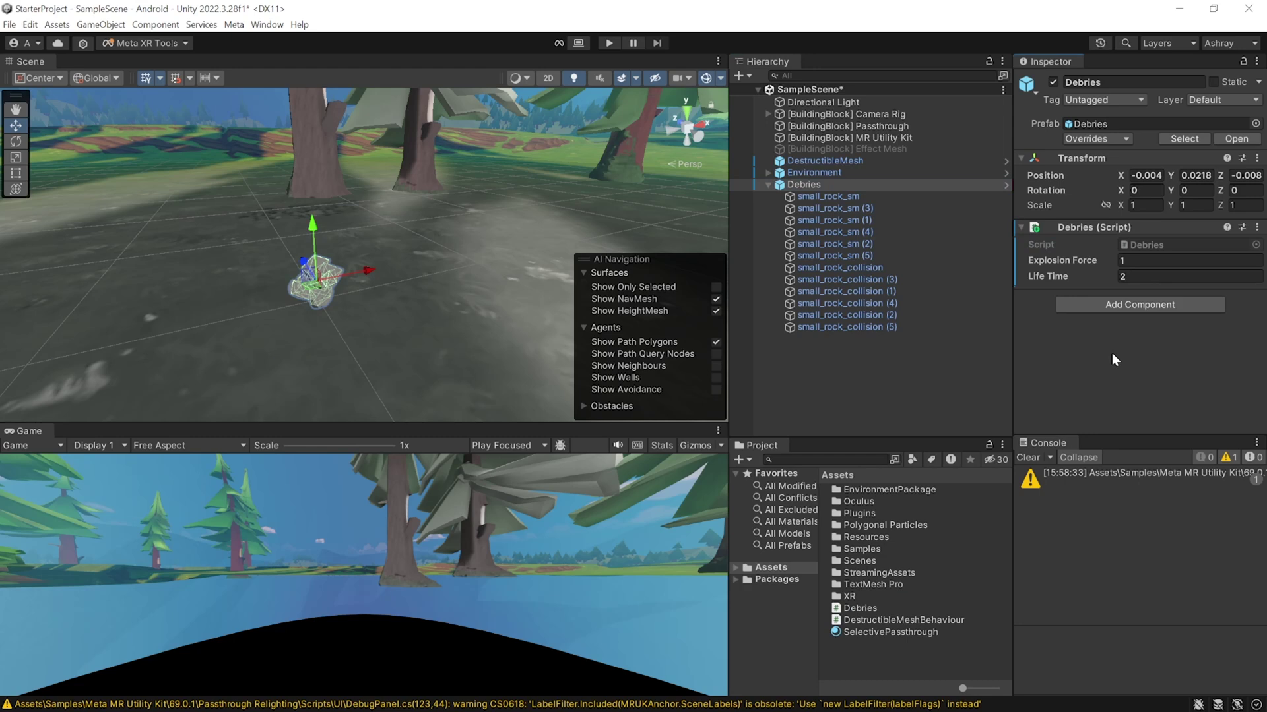
pyautogui.click(1123, 139)
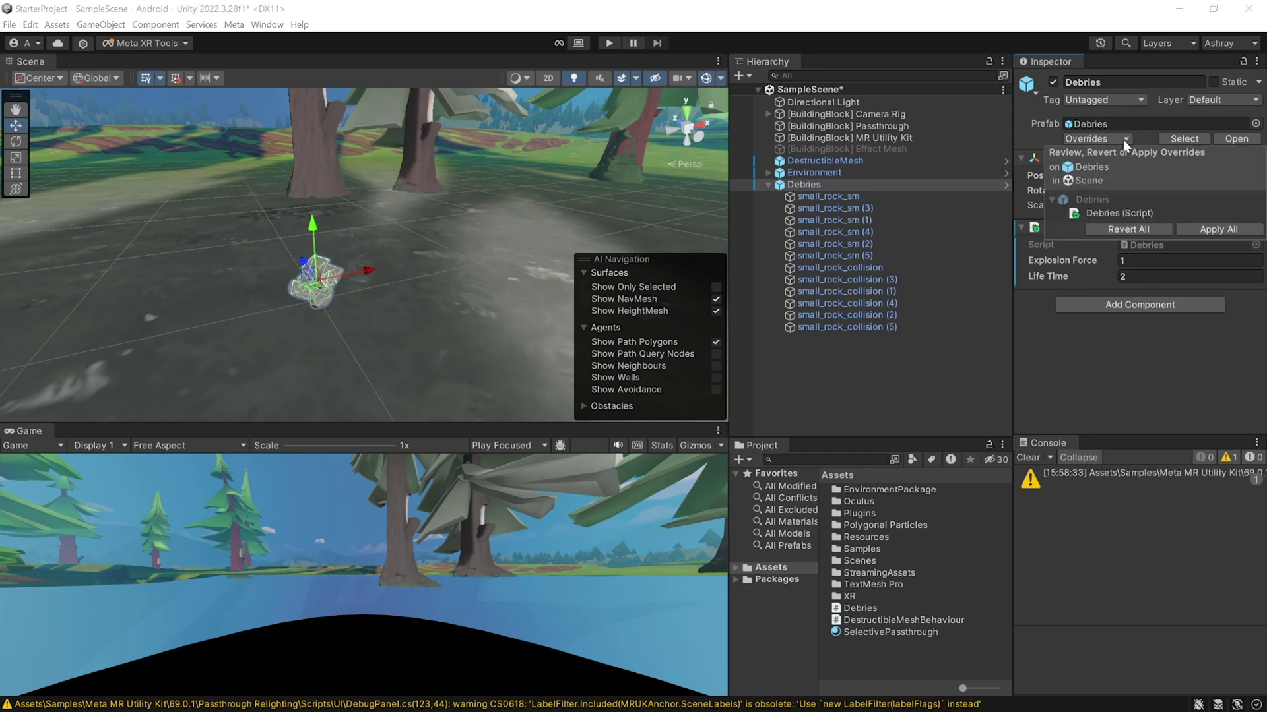
pyautogui.click(1240, 232)
pyautogui.click(821, 399)
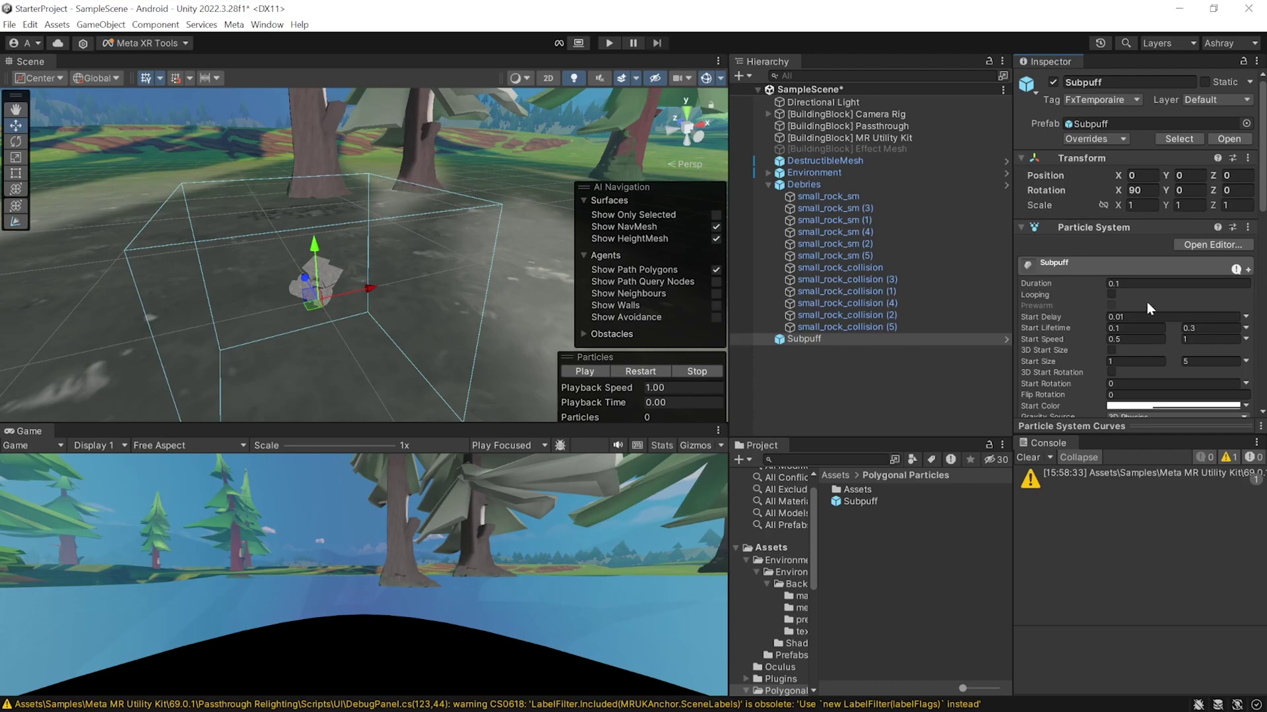
# Browse the Polygonal Particles folder and select the Subpuff prefab.
pyautogui.scroll(-4, 1146, 303)
pyautogui.scroll(-2, 1200, 389)
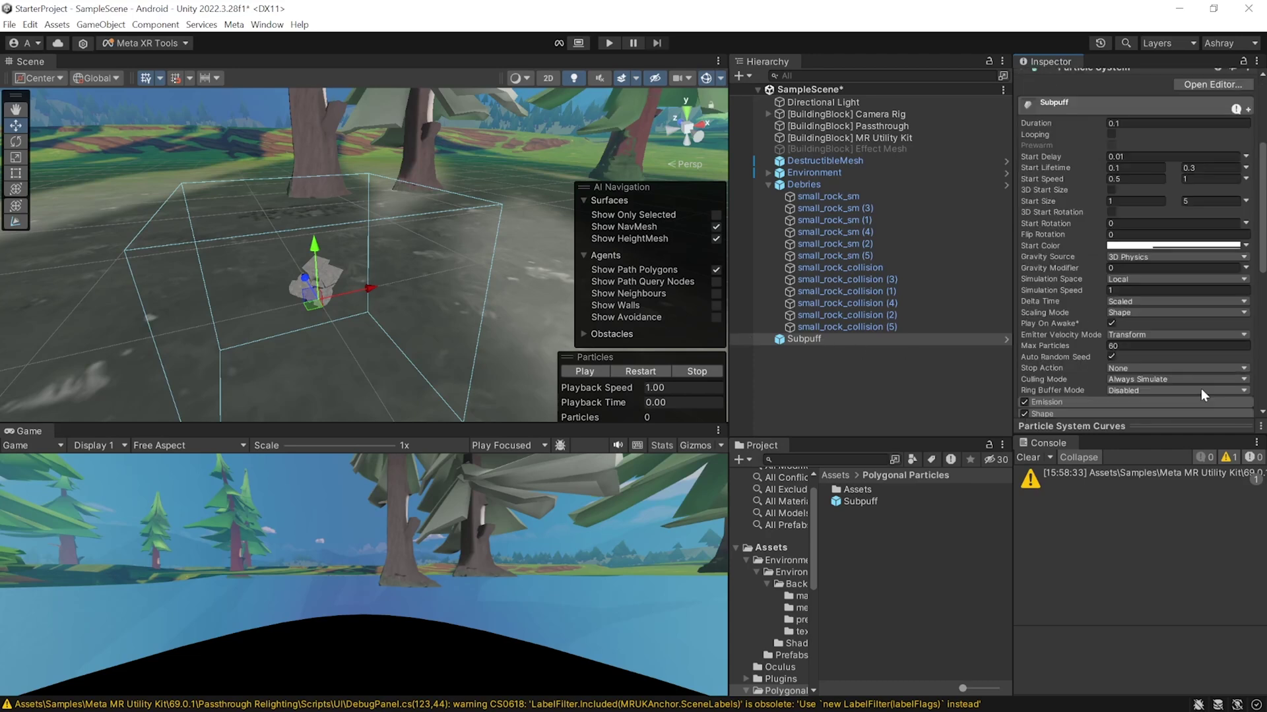
pyautogui.click(835, 475)
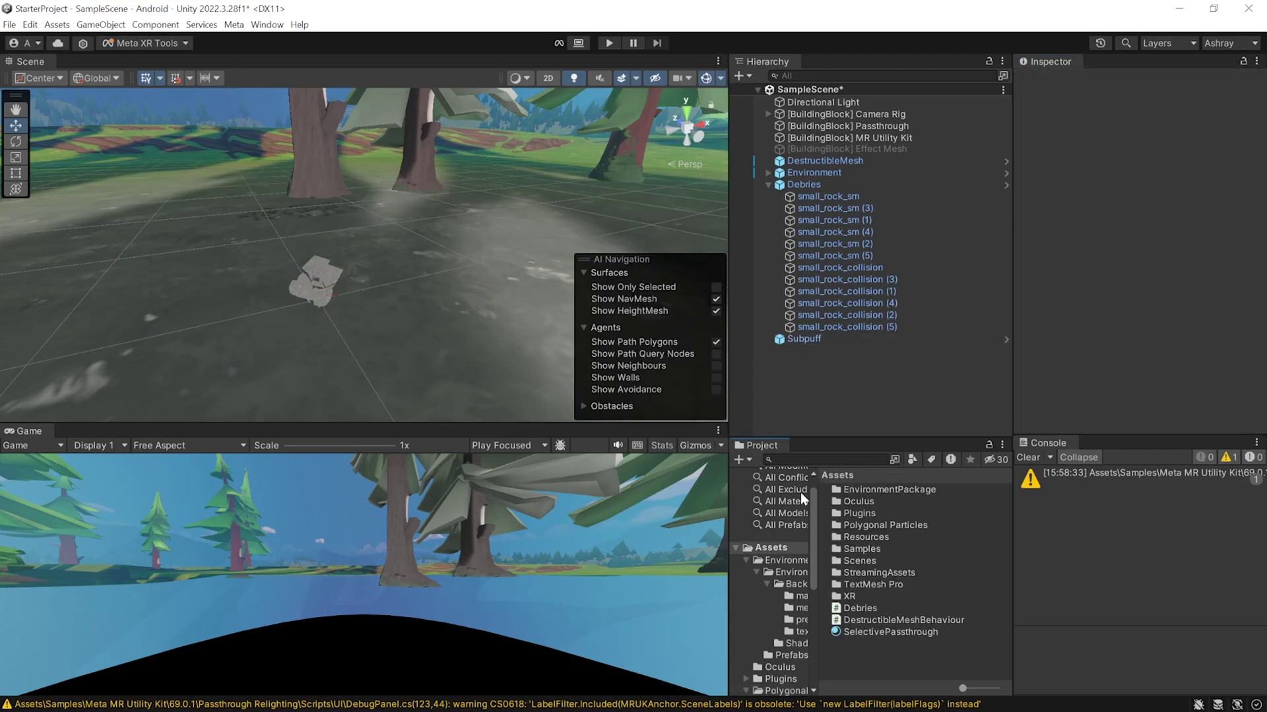
pyautogui.doubleClick(896, 526)
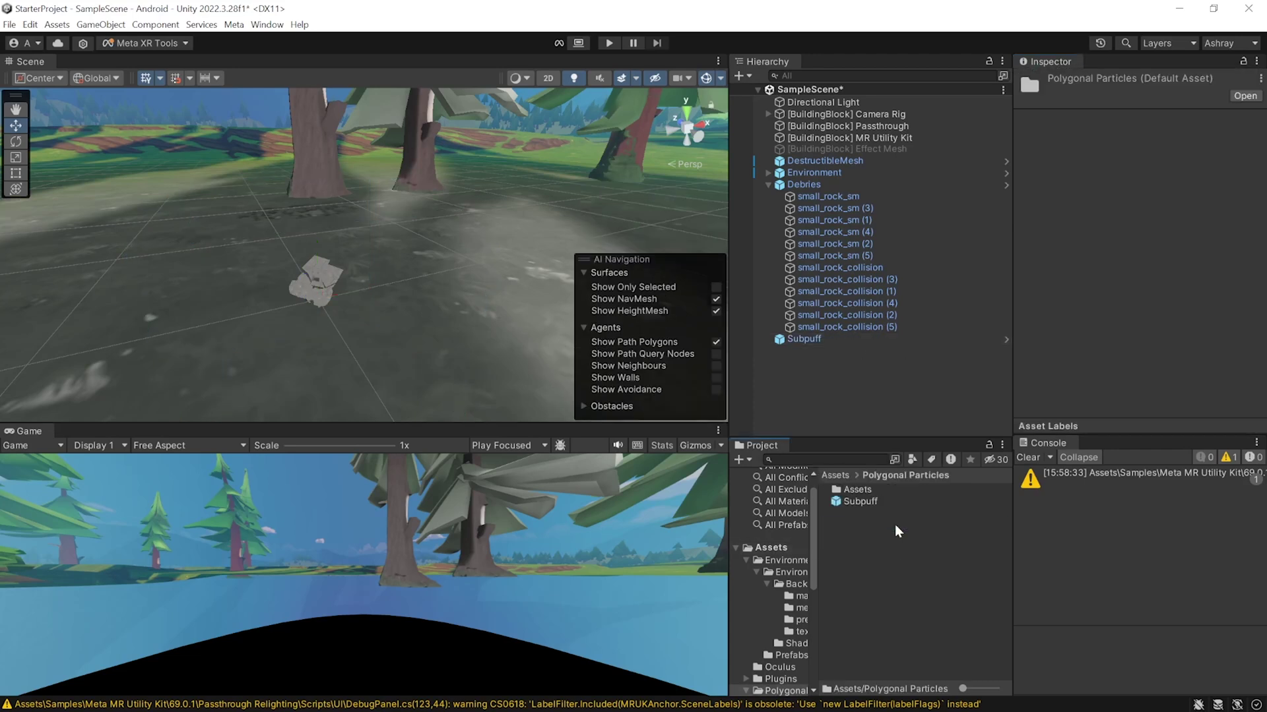
pyautogui.click(859, 501)
pyautogui.click(923, 563)
pyautogui.click(834, 475)
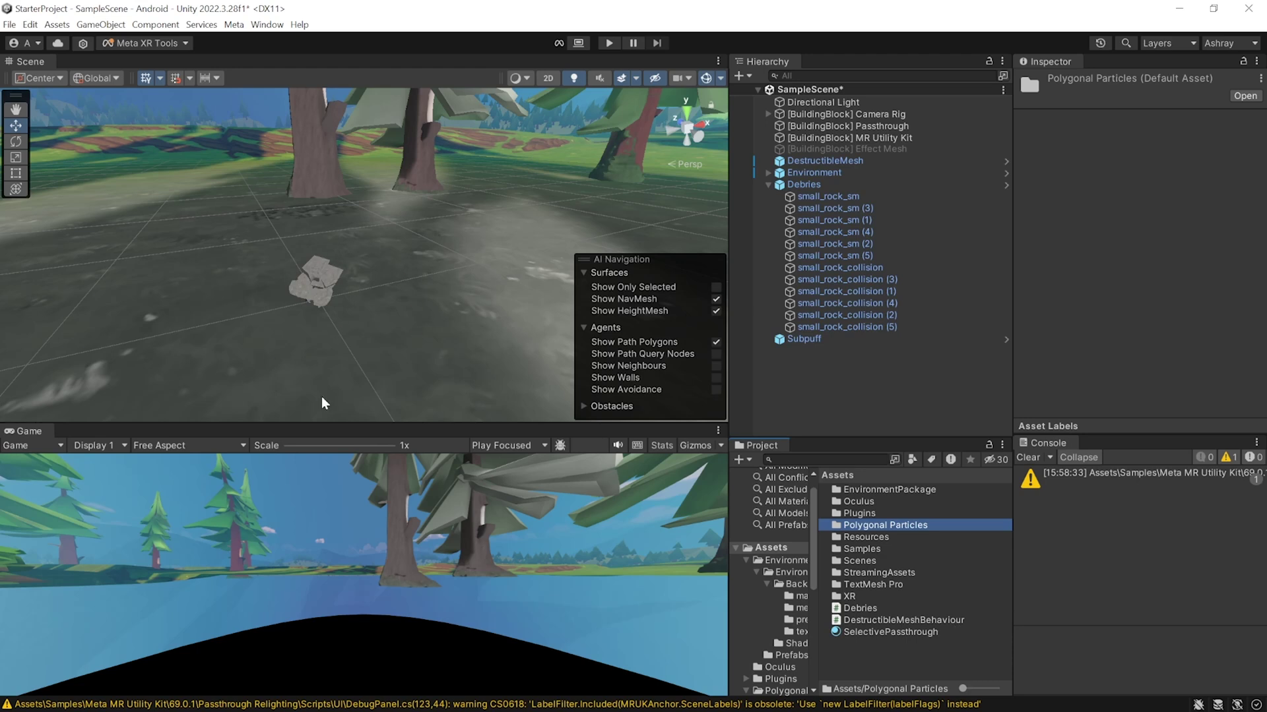
# Open DestructibleMeshBehaviour in Visual Studio to add serialized Debries and Particle Effect fields.
pyautogui.click(892, 621)
pyautogui.doubleClick(891, 622)
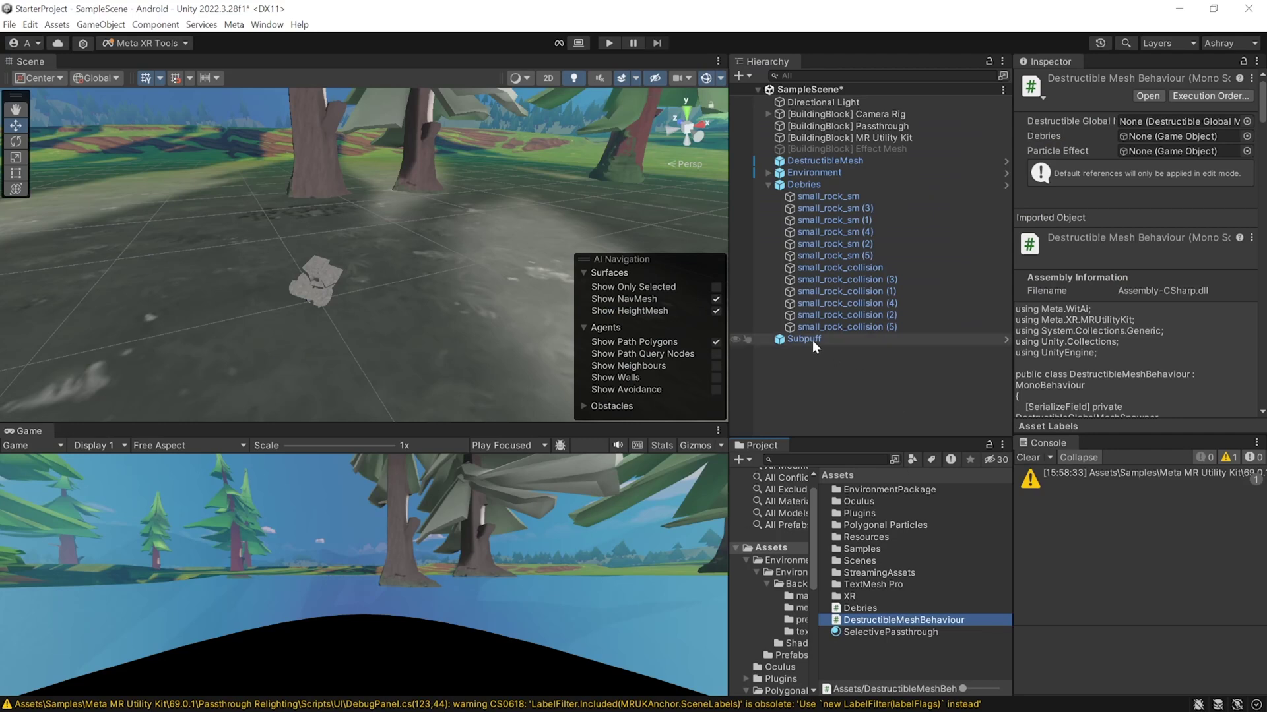
# Delete the Debries and Subpuff instances from SampleScene.
pyautogui.click(813, 341)
pyautogui.scroll(-8, 1150, 294)
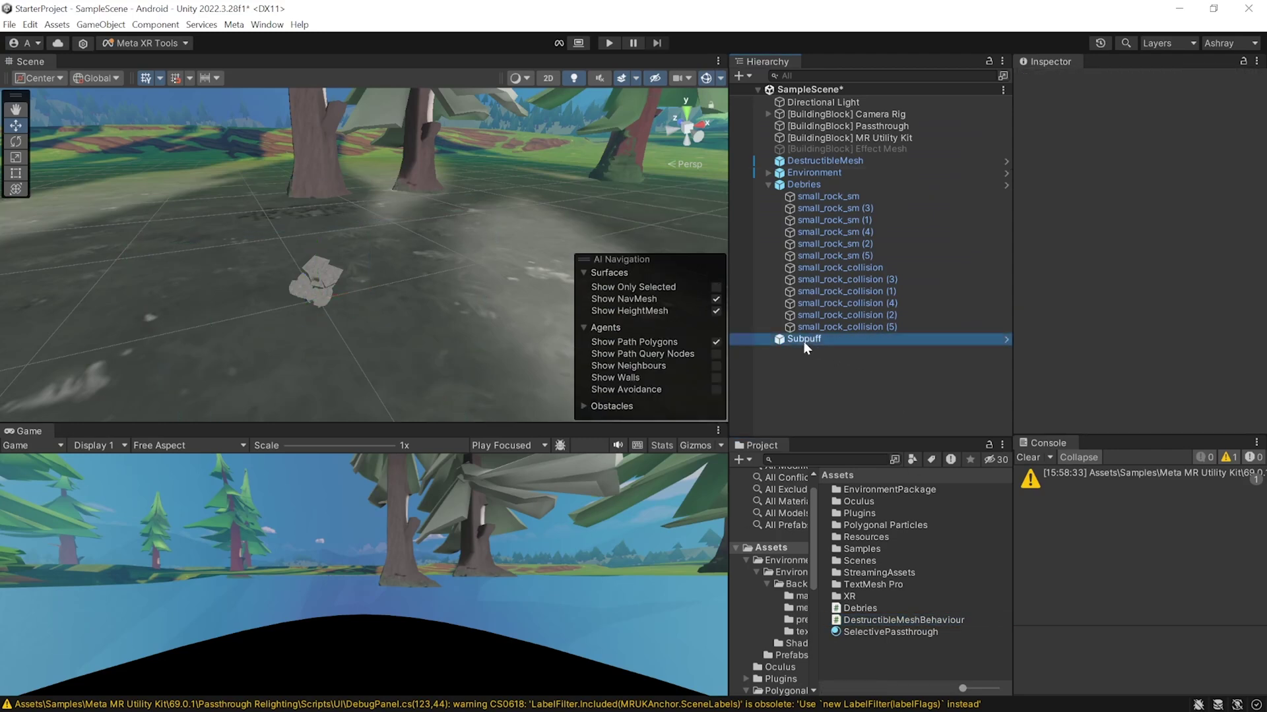
pyautogui.click(803, 340)
pyautogui.keyDown('ctrl'); pyautogui.click(793, 185); pyautogui.keyUp('ctrl')
pyautogui.press('Delete')
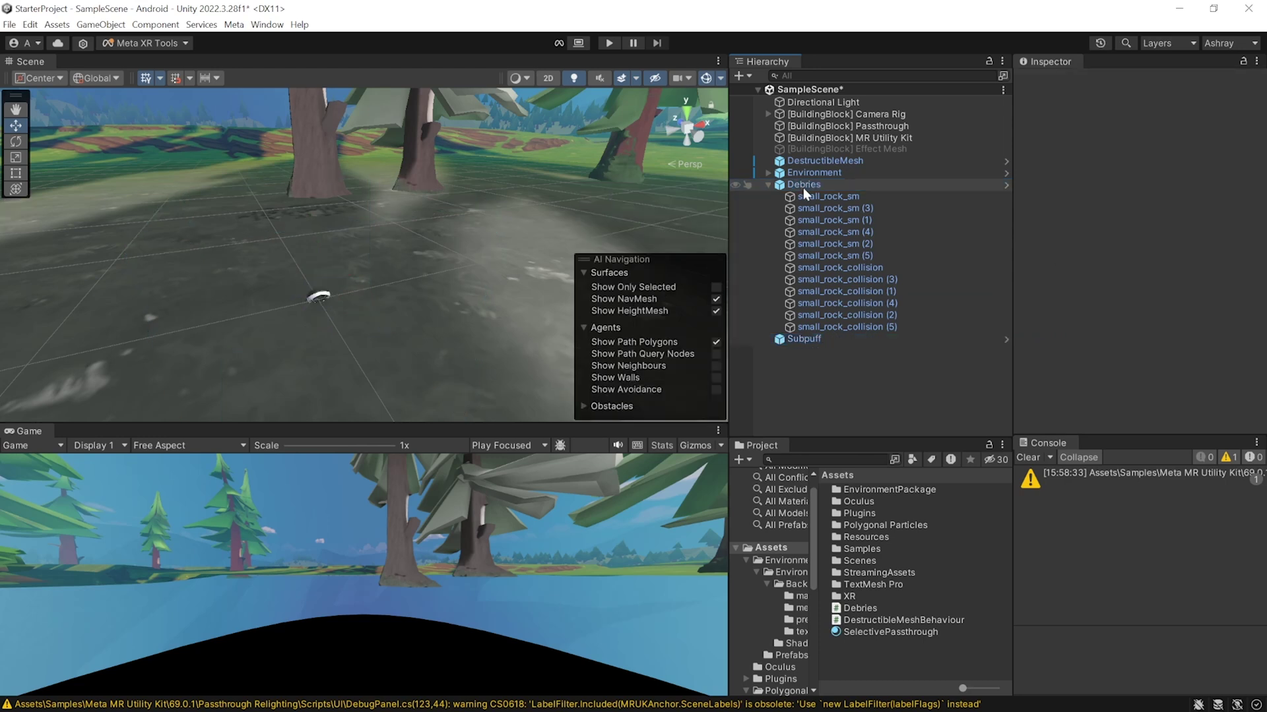
# Have DestructibleMesh's behaviour reference the Debries and Subpuff prefabs in the Inspector.
pyautogui.click(849, 163)
pyautogui.scroll(-5, 1233, 330)
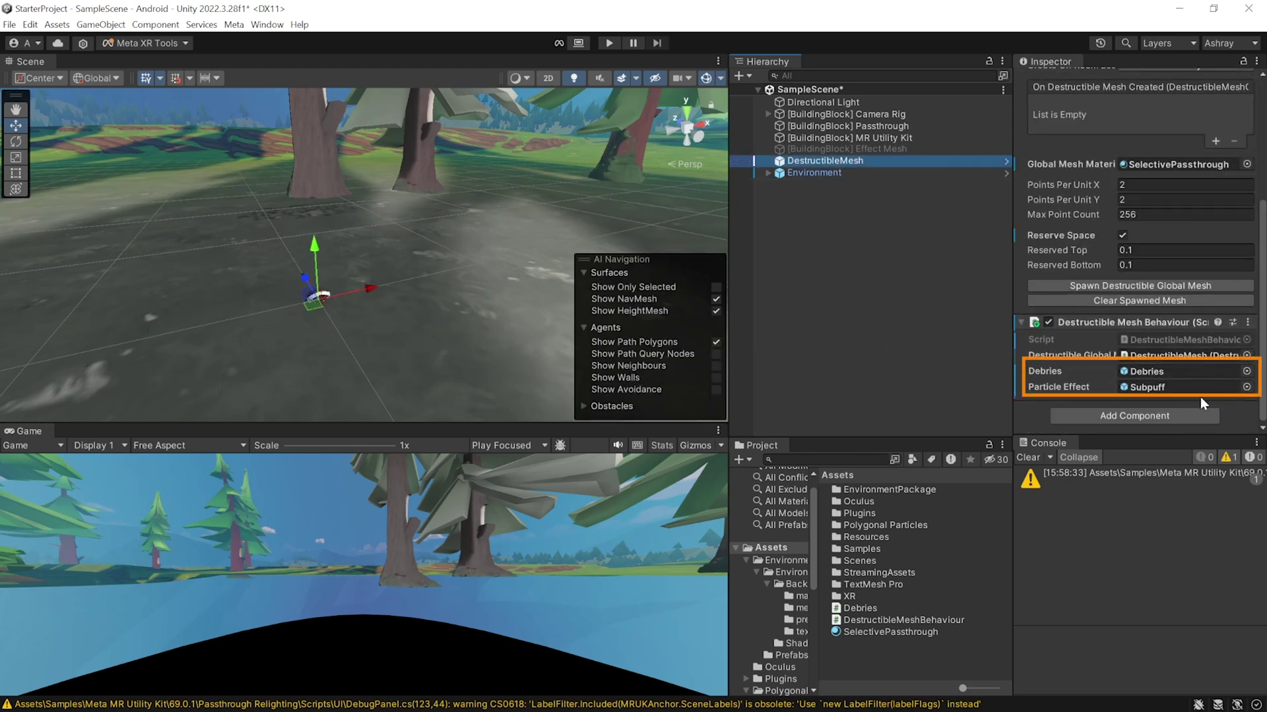
pyautogui.click(941, 373)
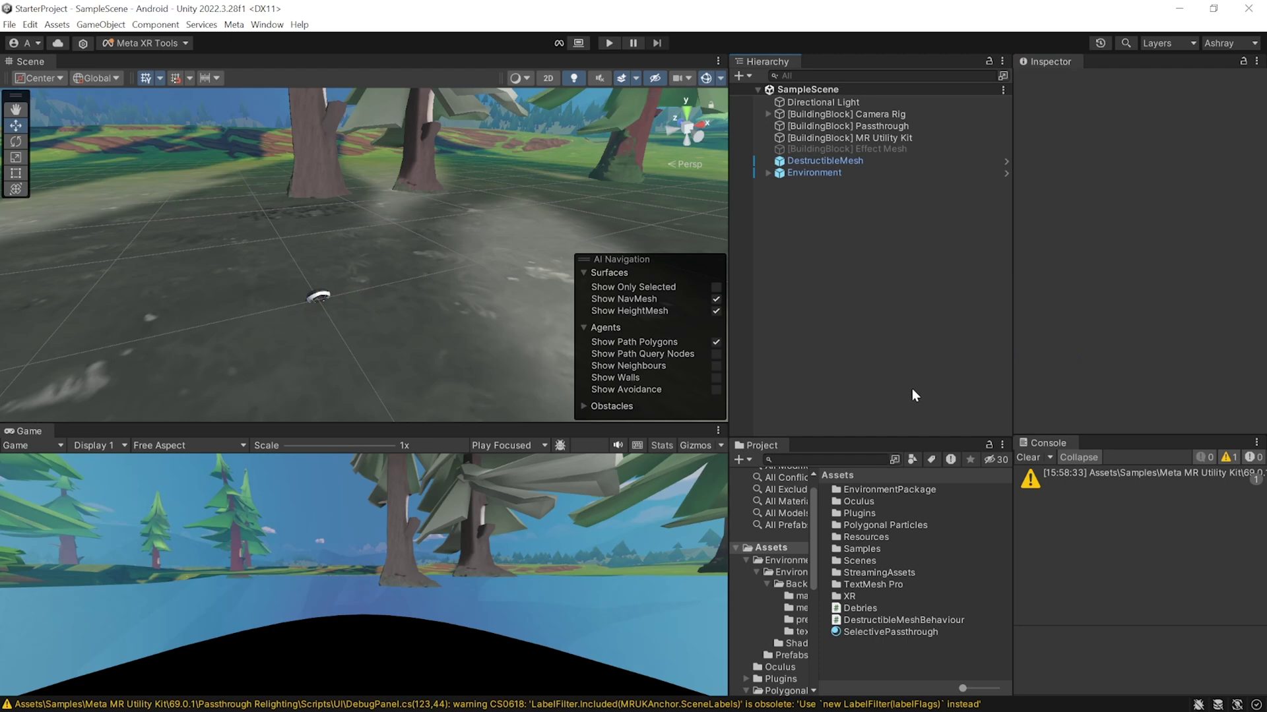